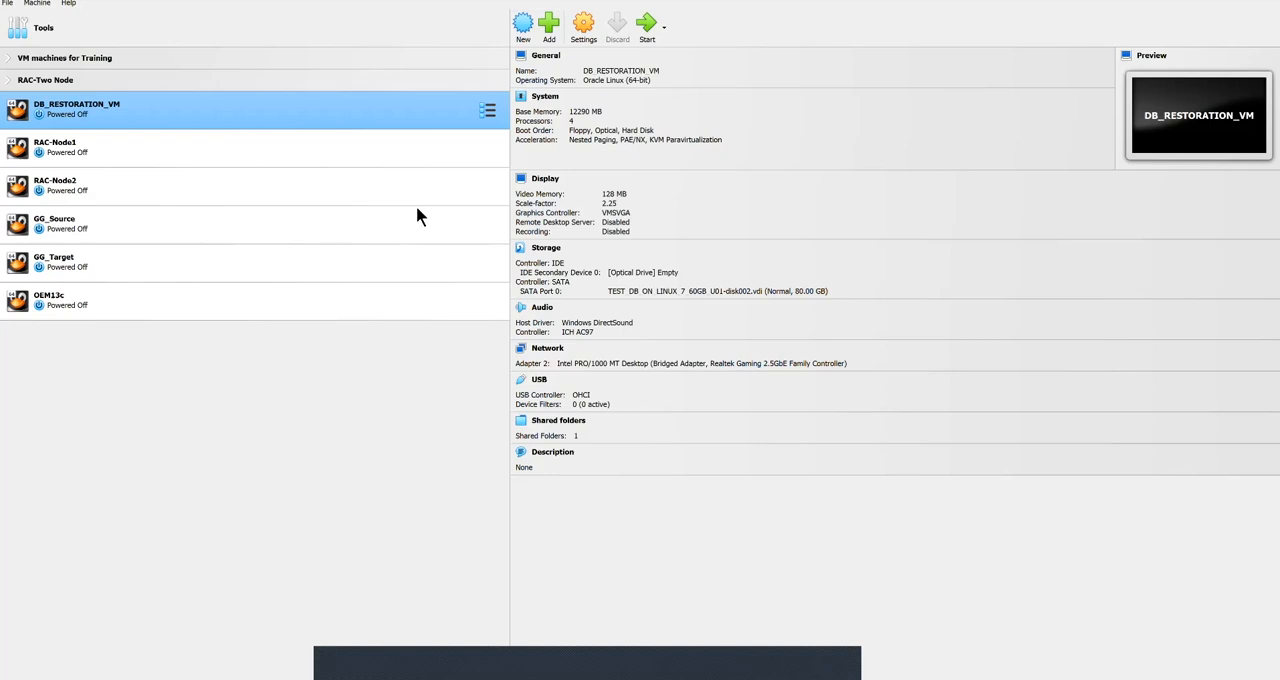
Step: Create a new virtual machine named Oracle Linux 9.3 in the default folder and continue to the hardware settings
{"action": "left_click", "coordinate": [523, 30]}
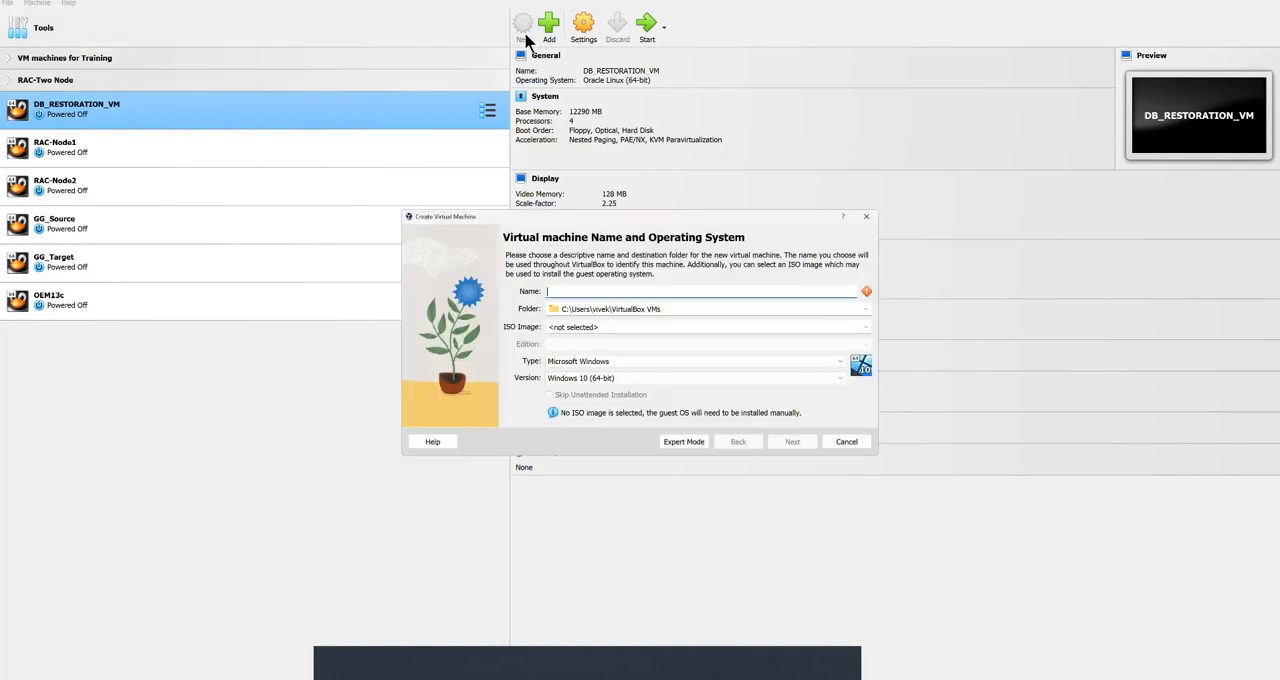
{"action": "left_click", "coordinate": [634, 298]}
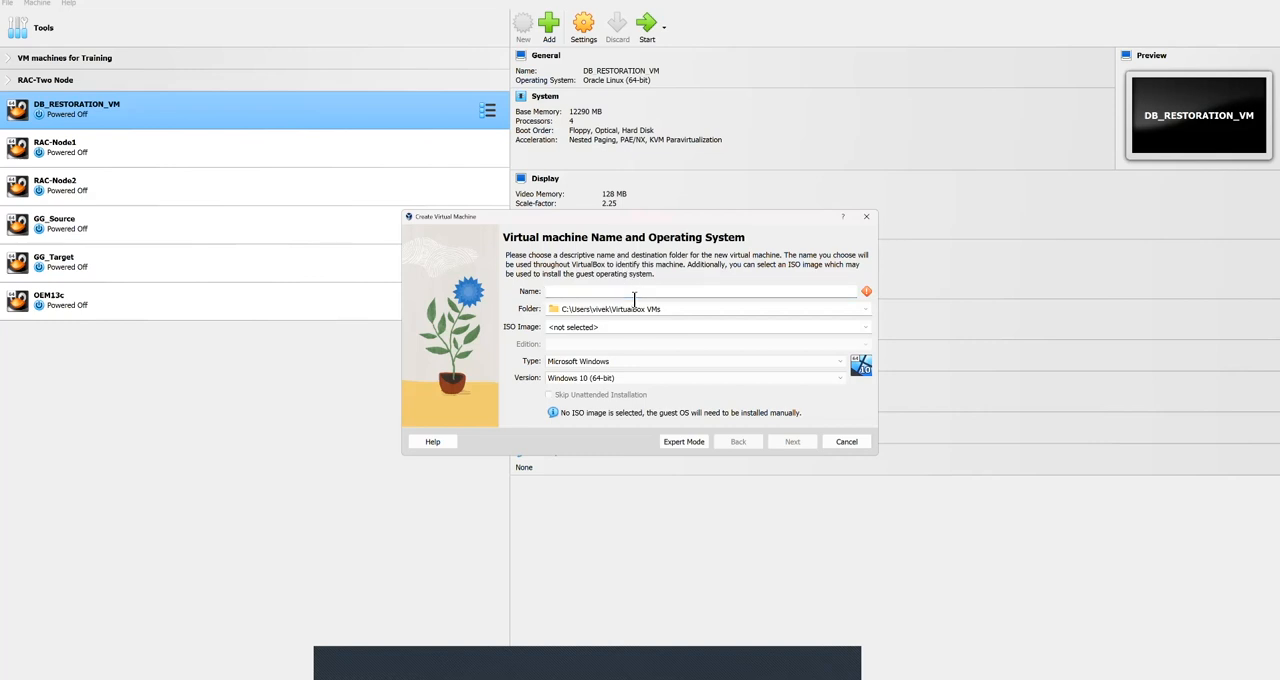
{"action": "type", "text": "Orac"}
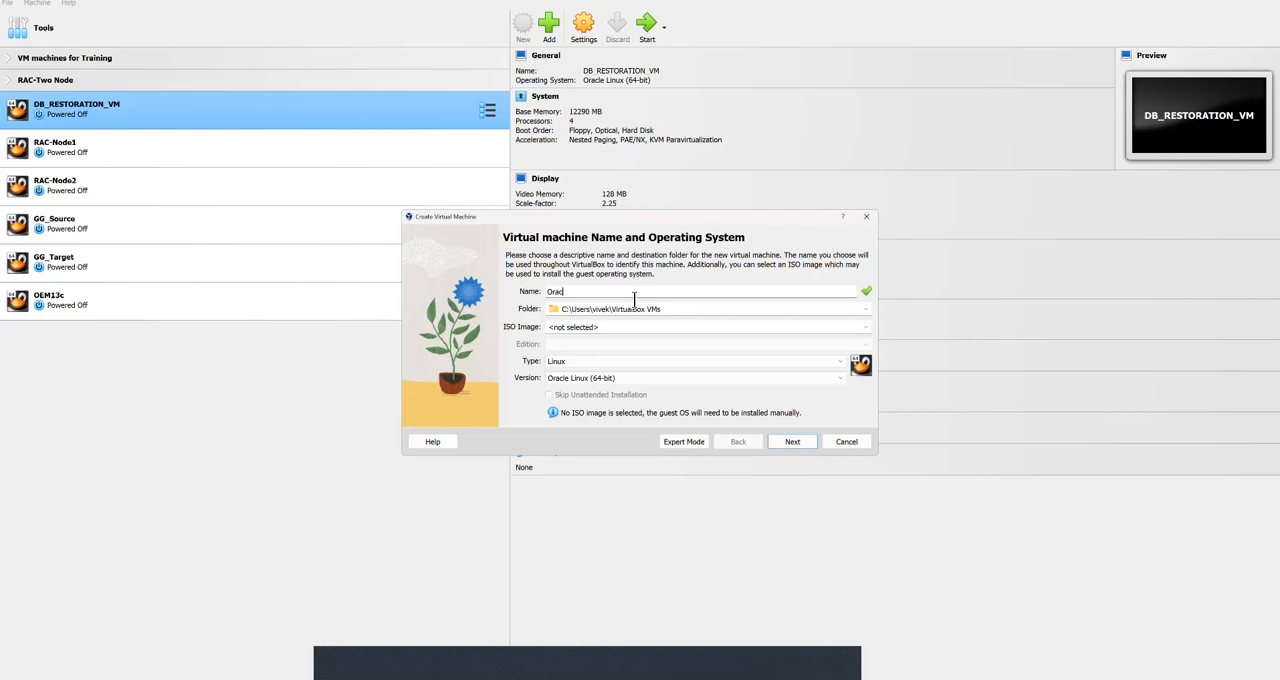
{"action": "type", "text": "le Linux 9.3"}
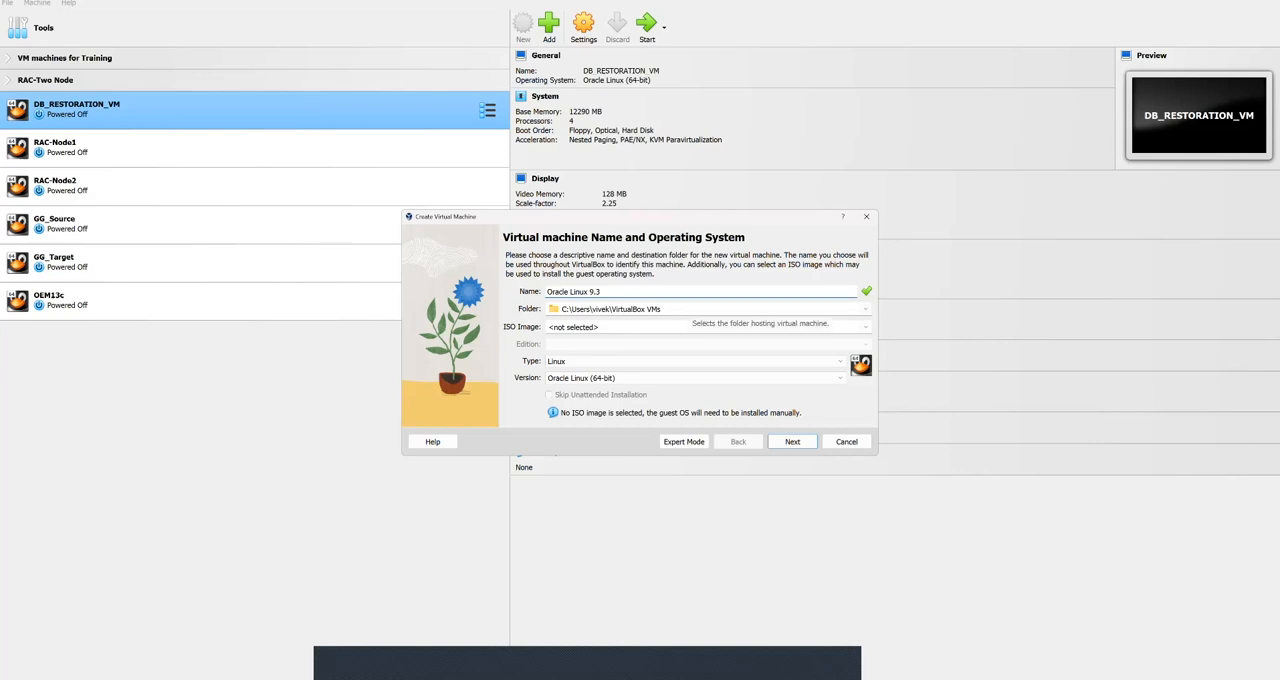
{"action": "left_click", "coordinate": [689, 309]}
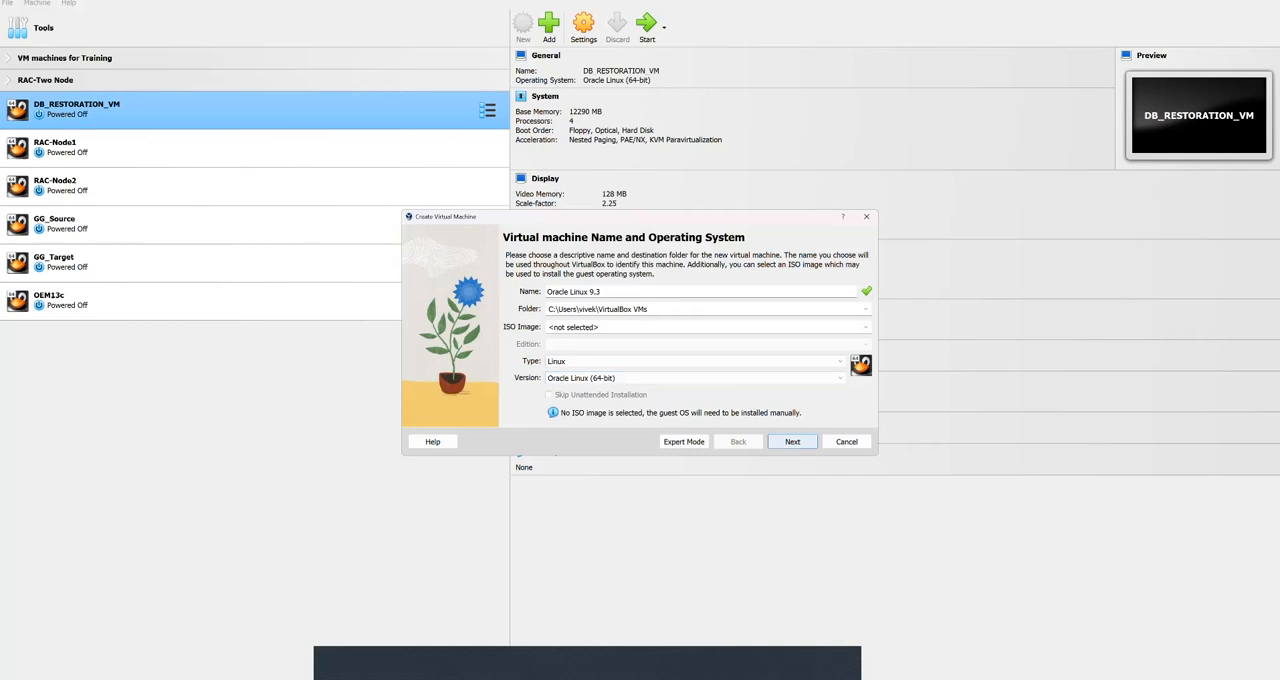
{"action": "left_click", "coordinate": [792, 441]}
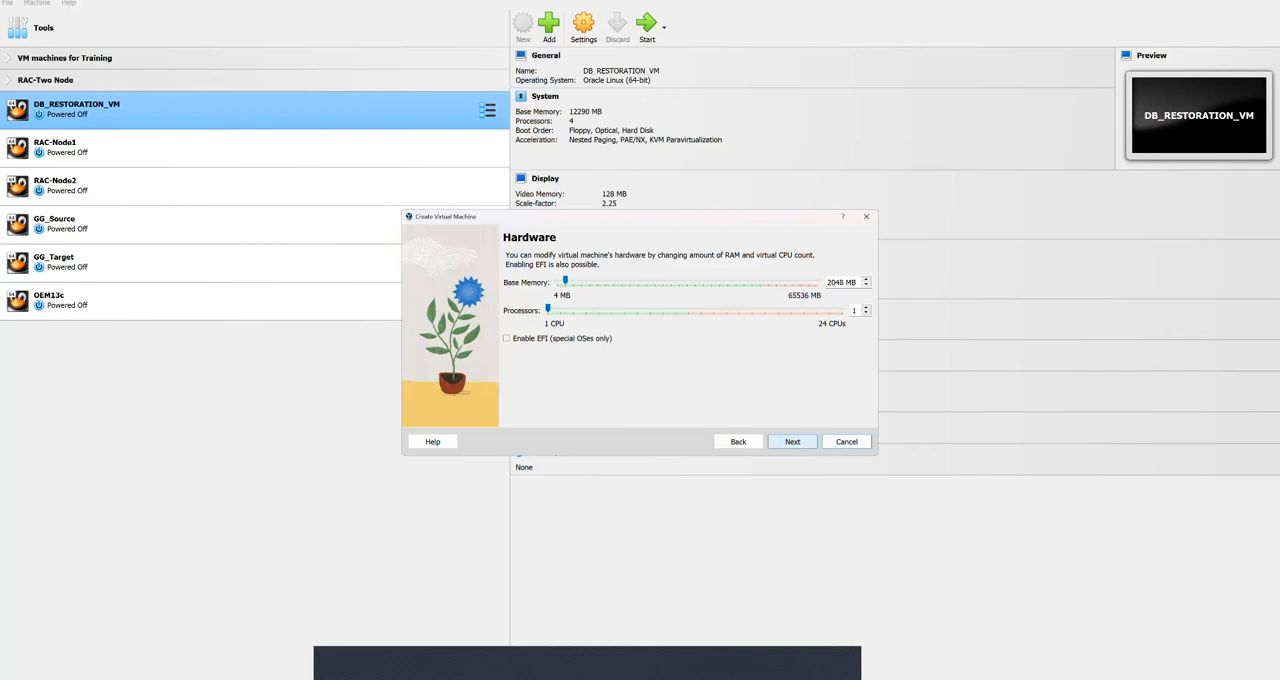
Step: Check the VM sizing notes, set the base memory to 16384 MB and processors to 6, and continue to the hard disk settings
{"action": "key", "text": "alt+Tab"}
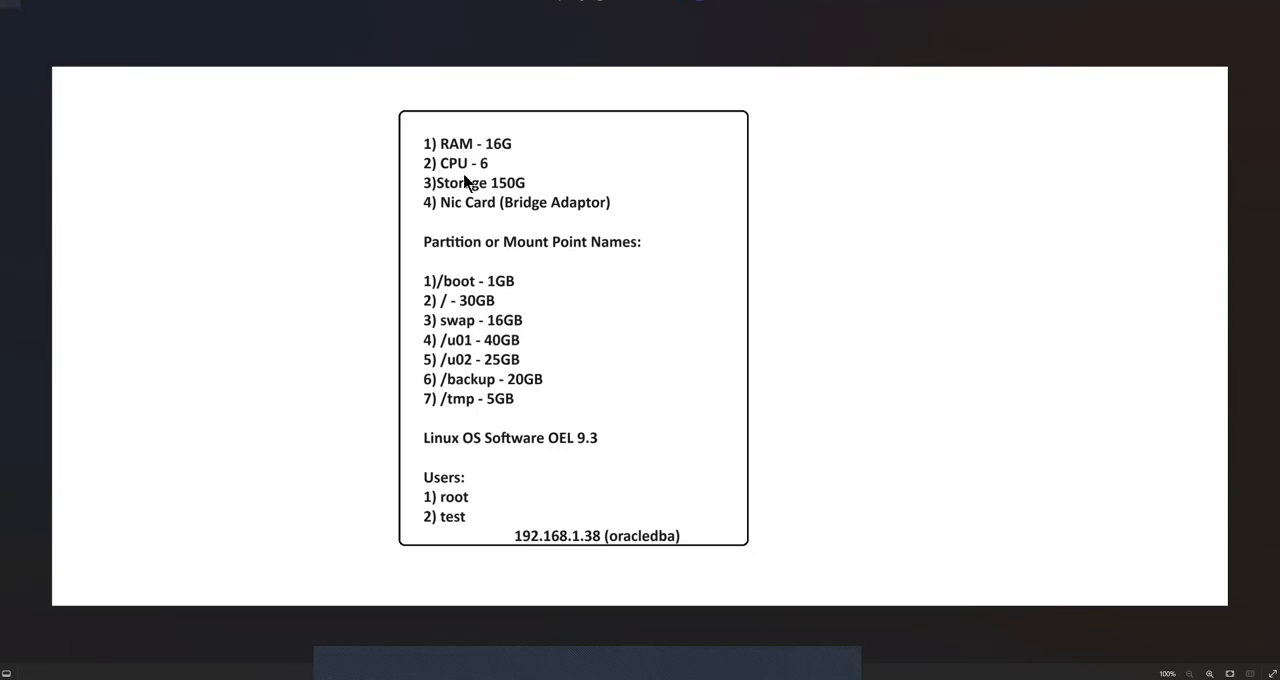
{"action": "key", "text": "alt+Tab"}
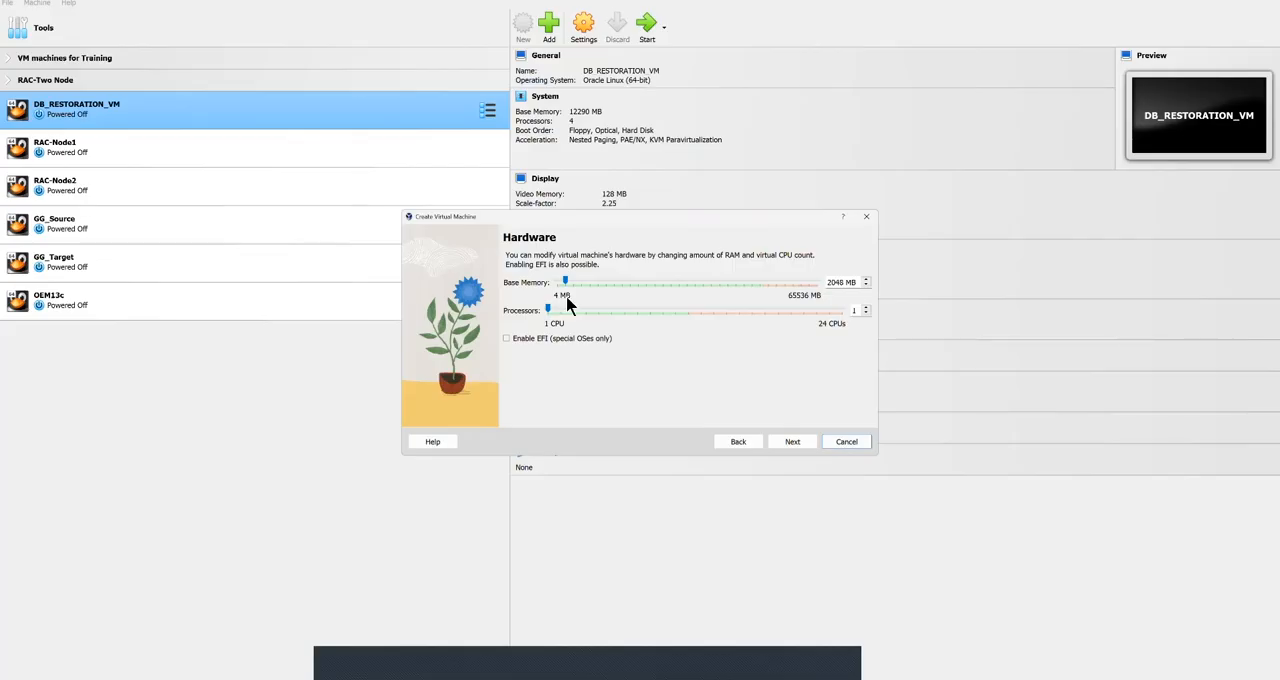
{"action": "left_click_drag", "start_coordinate": [564, 281], "coordinate": [613, 284]}
{"action": "left_click_drag", "start_coordinate": [551, 312], "coordinate": [561, 312]}
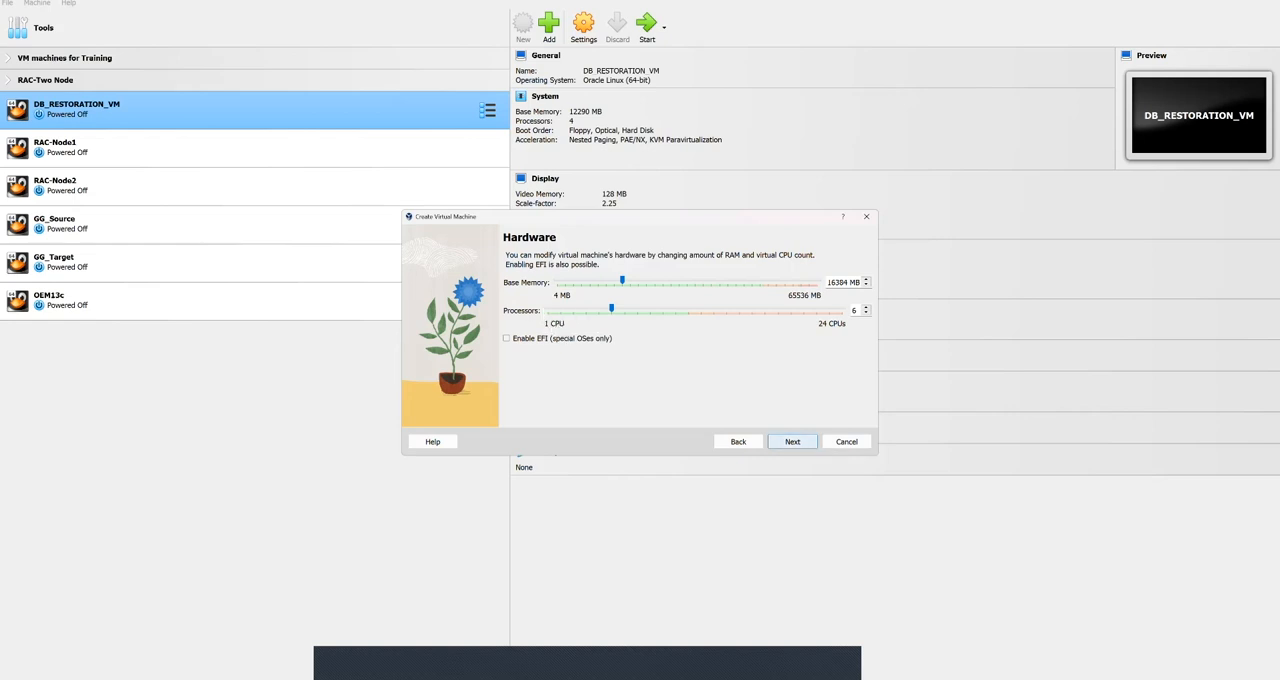
{"action": "left_click", "coordinate": [792, 441]}
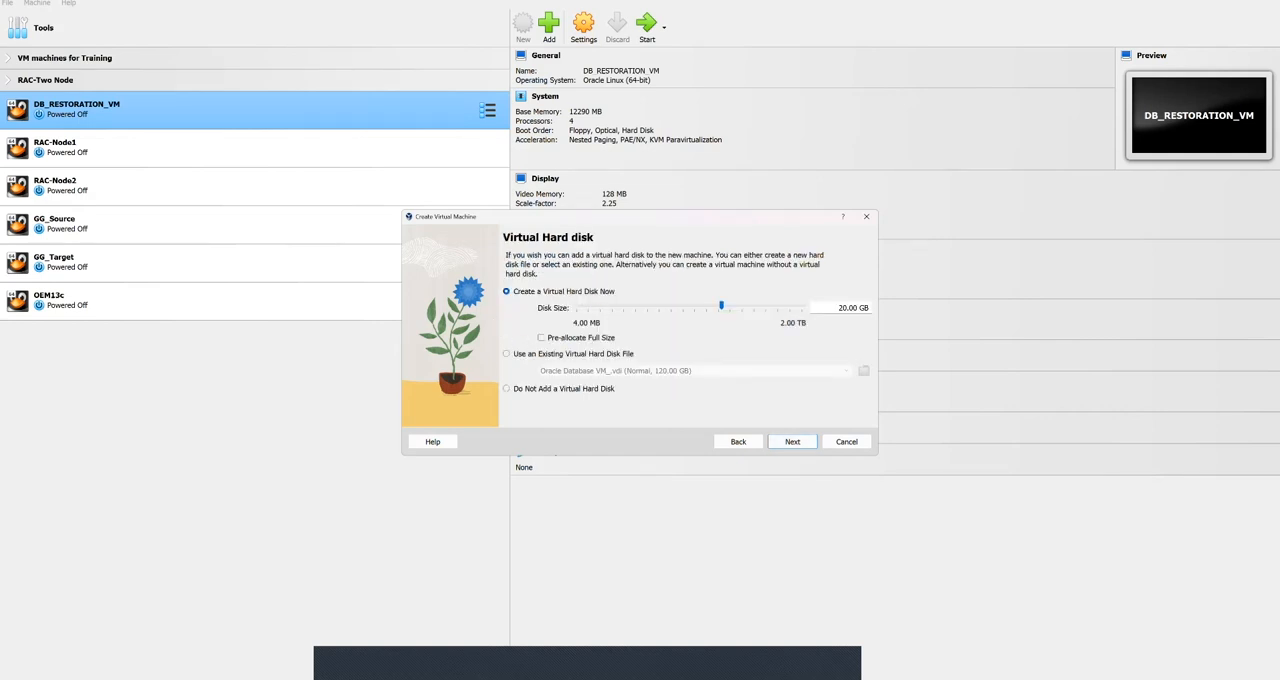
{"action": "key", "text": "super"}
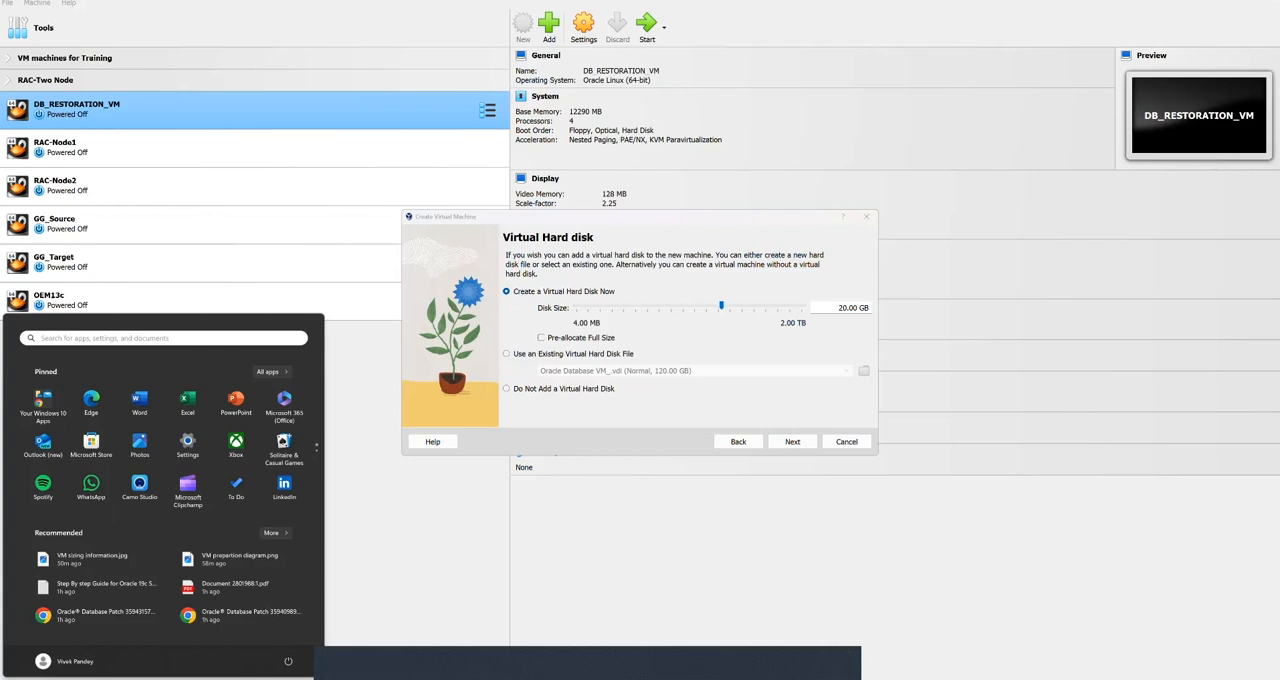
{"action": "key", "text": "super"}
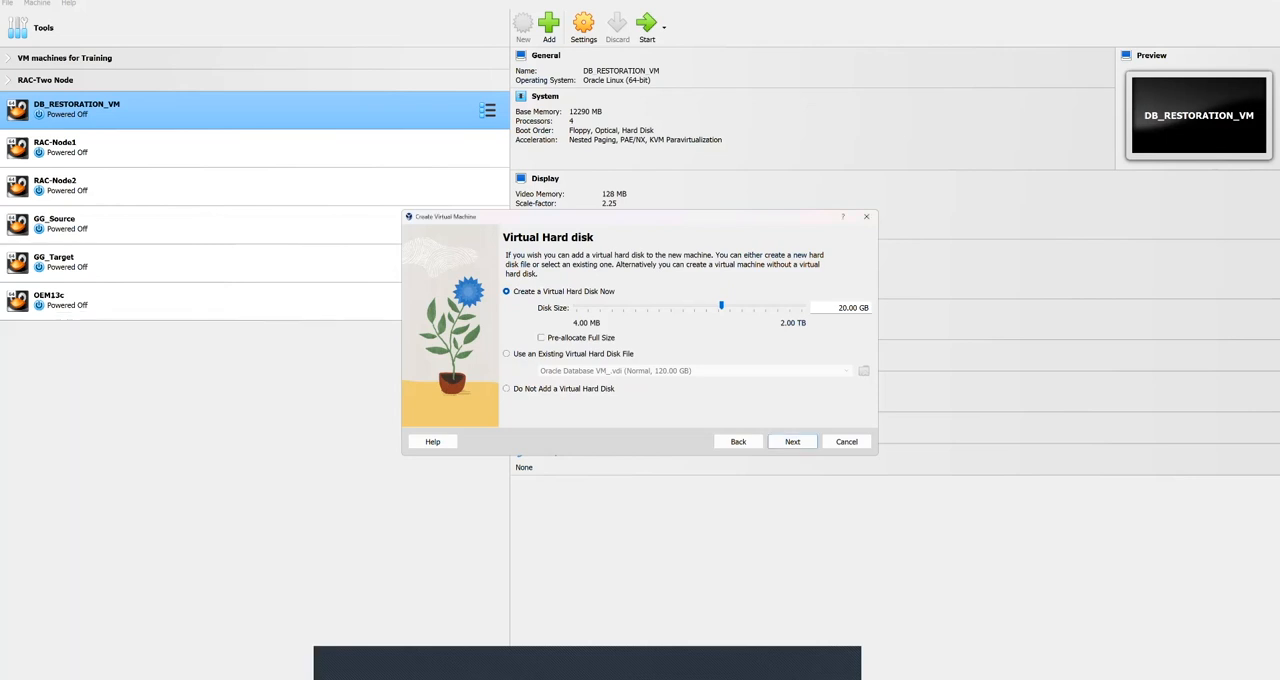
{"action": "key", "text": "super"}
{"action": "key", "text": "super+d"}
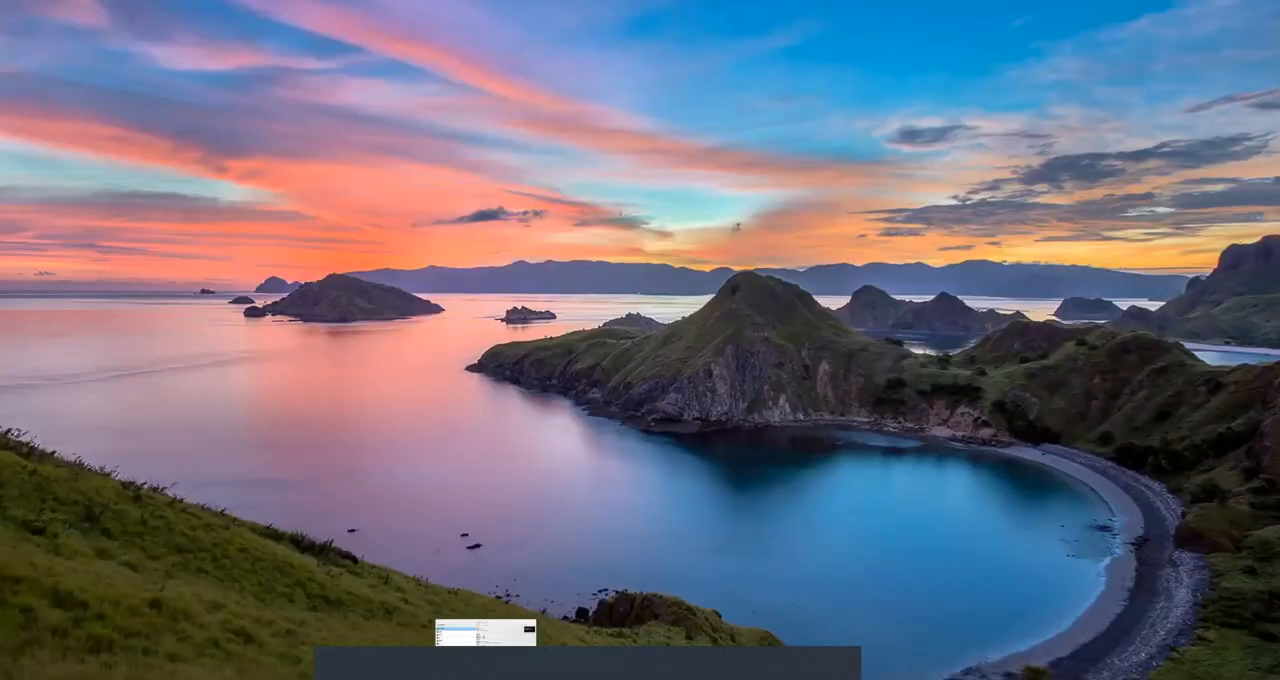
{"action": "left_click", "coordinate": [661, 637]}
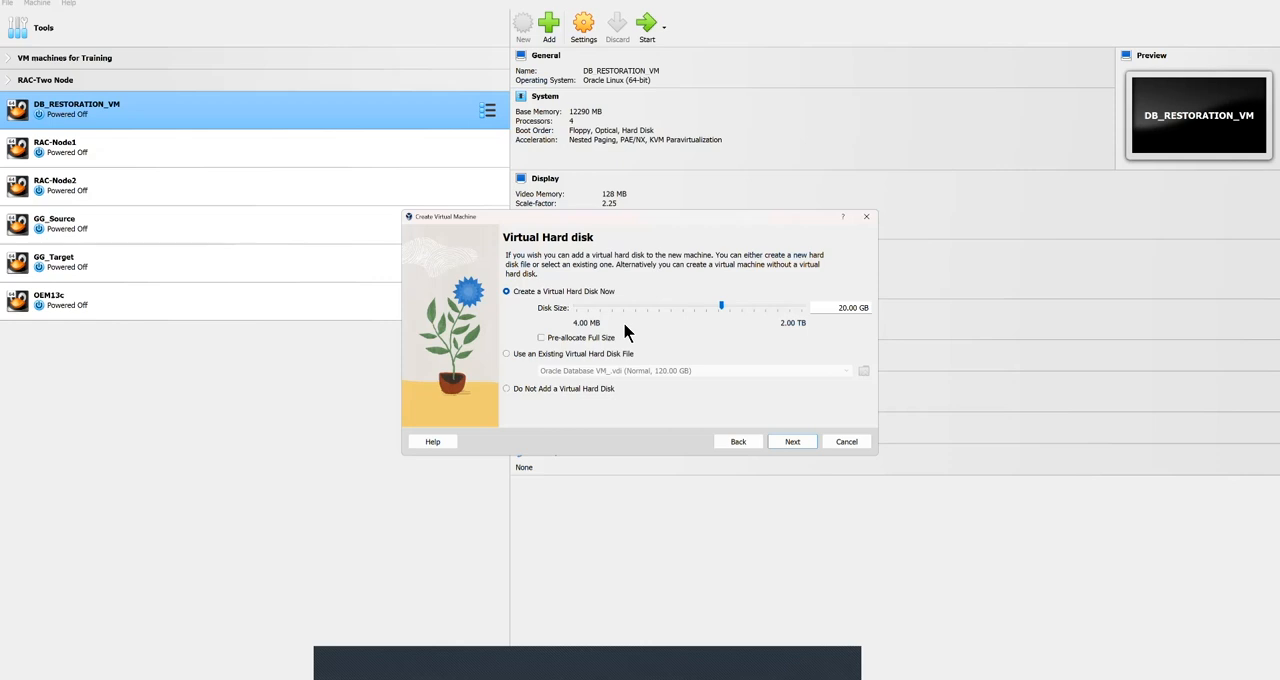
Step: Create a virtual hard disk of 150 GB and finish creating the virtual machine
{"action": "left_click", "coordinate": [838, 308]}
{"action": "key", "text": "Delete"}
{"action": "key", "text": "Delete"}
{"action": "key", "text": "Delete"}
{"action": "type", "text": "150"}
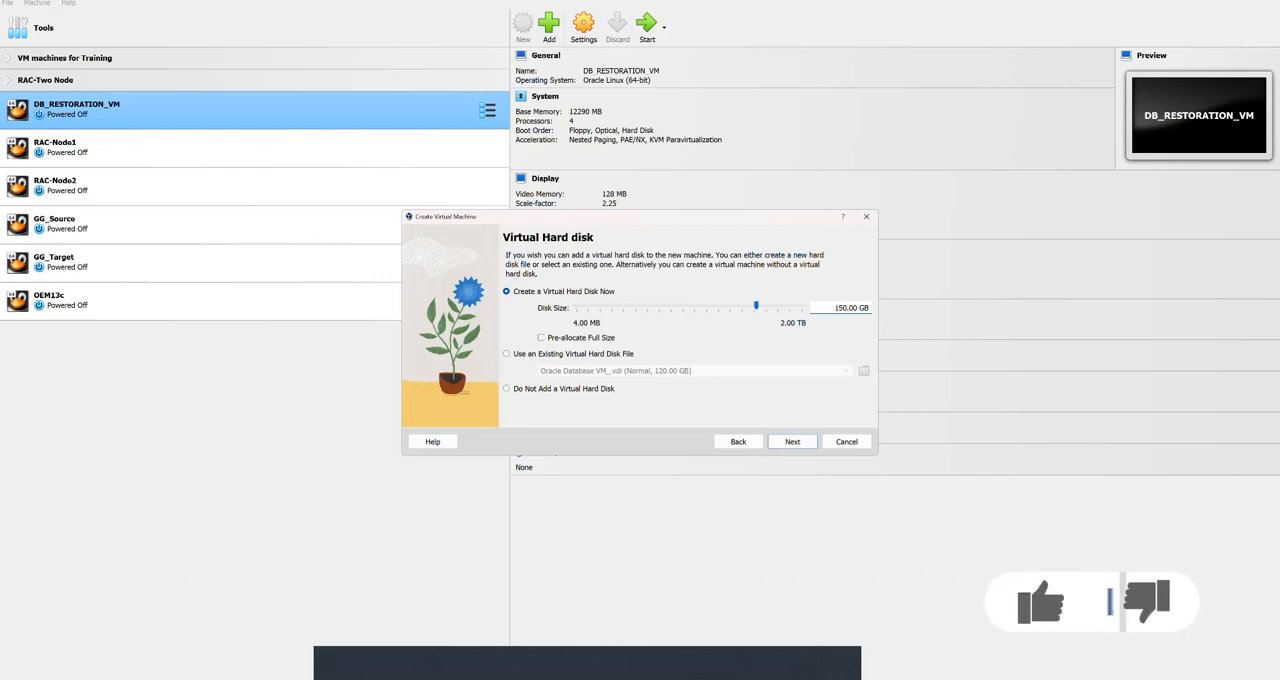
{"action": "key", "text": "Return"}
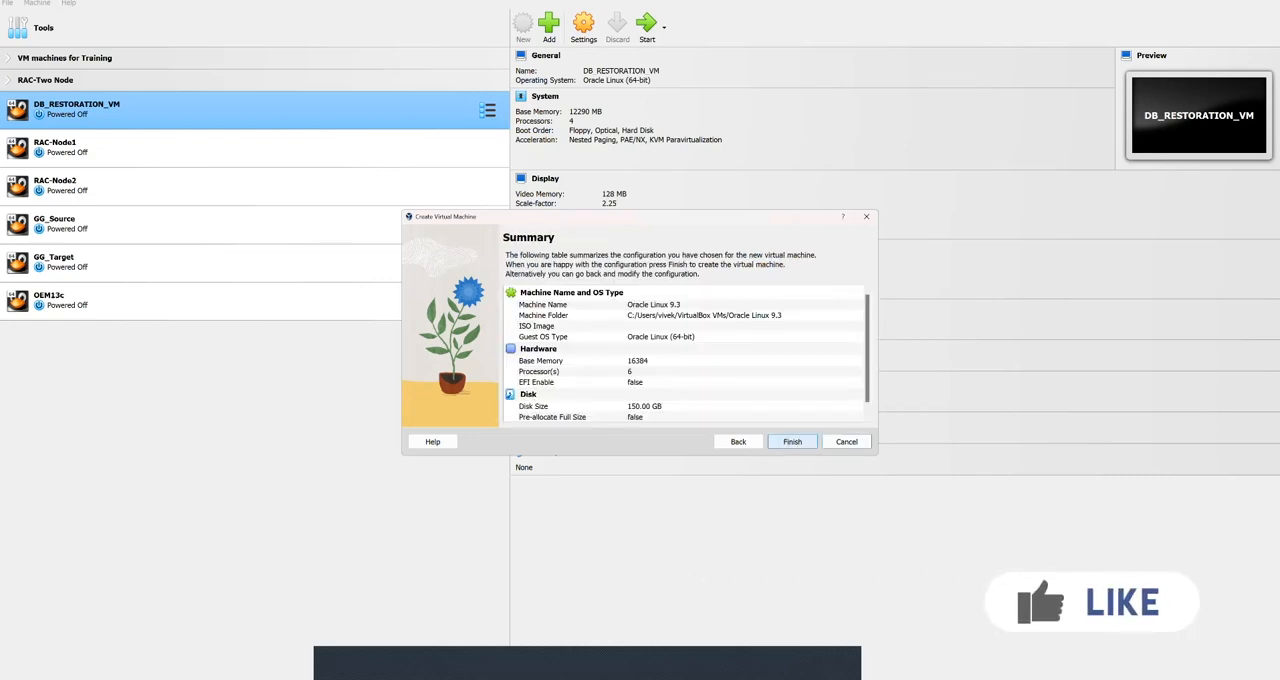
{"action": "key", "text": "Return"}
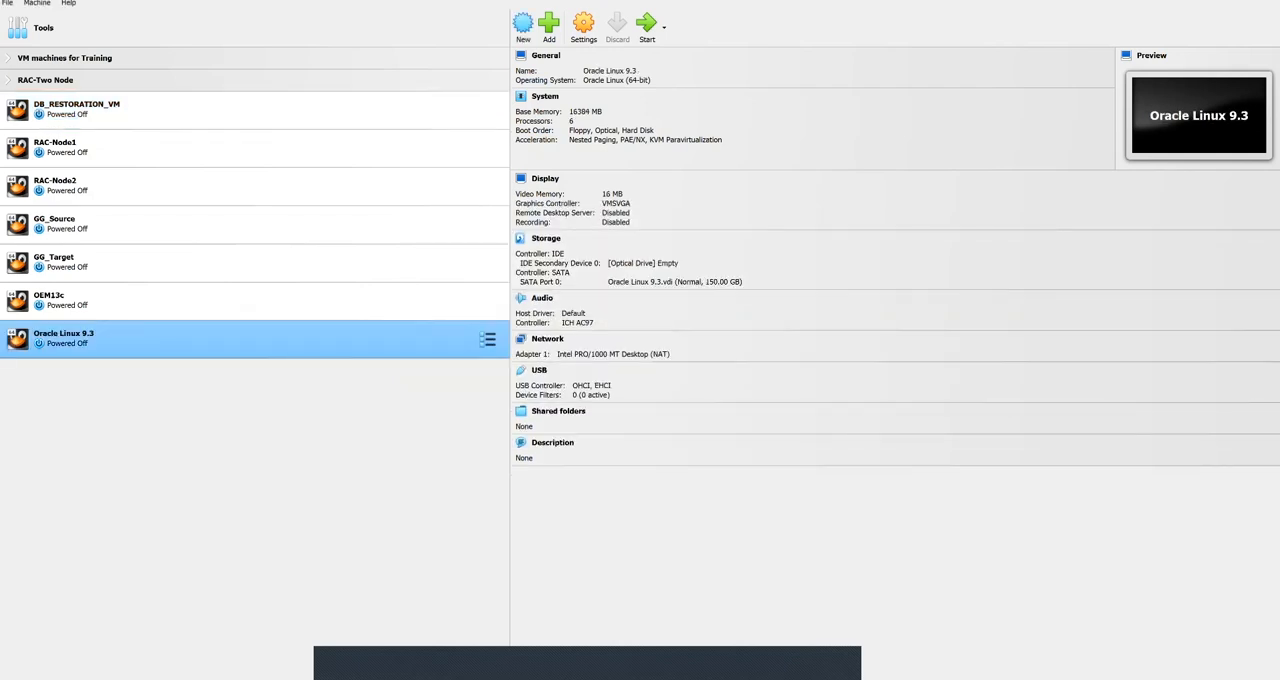
Step: Enable the shared clipboard and Drag'n'Drop in the advanced general settings of the Oracle Linux 9.3 machine
{"action": "left_click", "coordinate": [583, 43]}
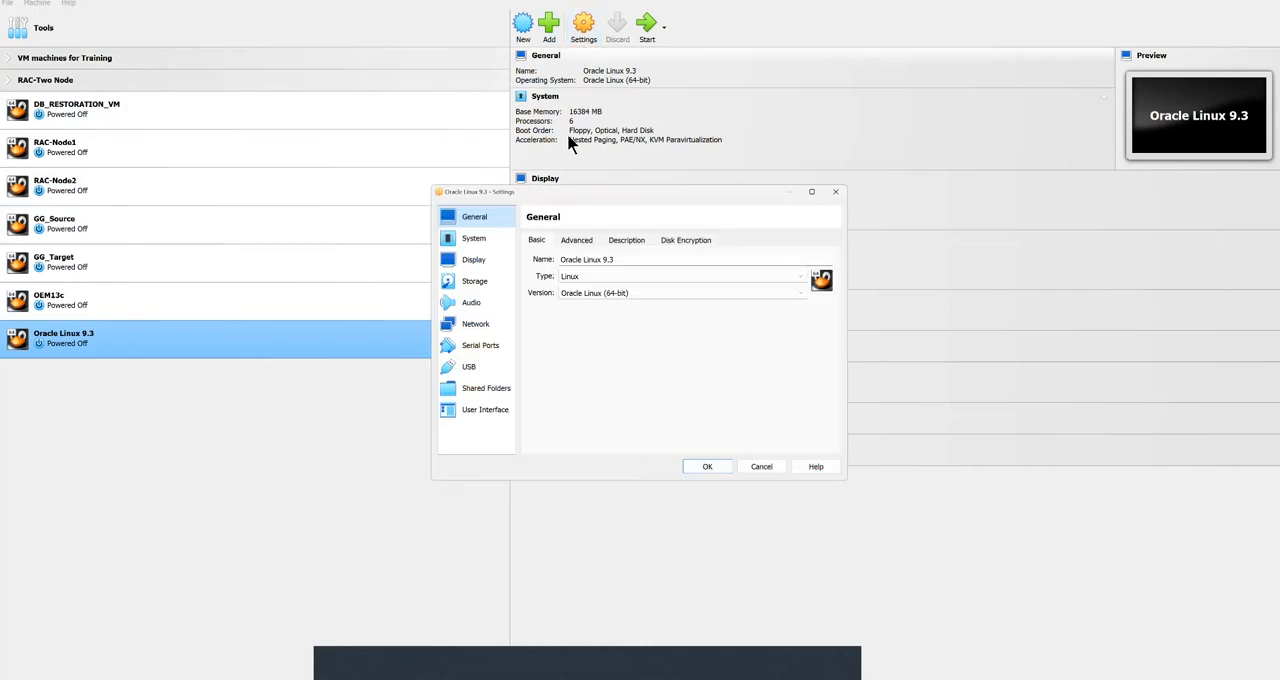
{"action": "left_click", "coordinate": [574, 241]}
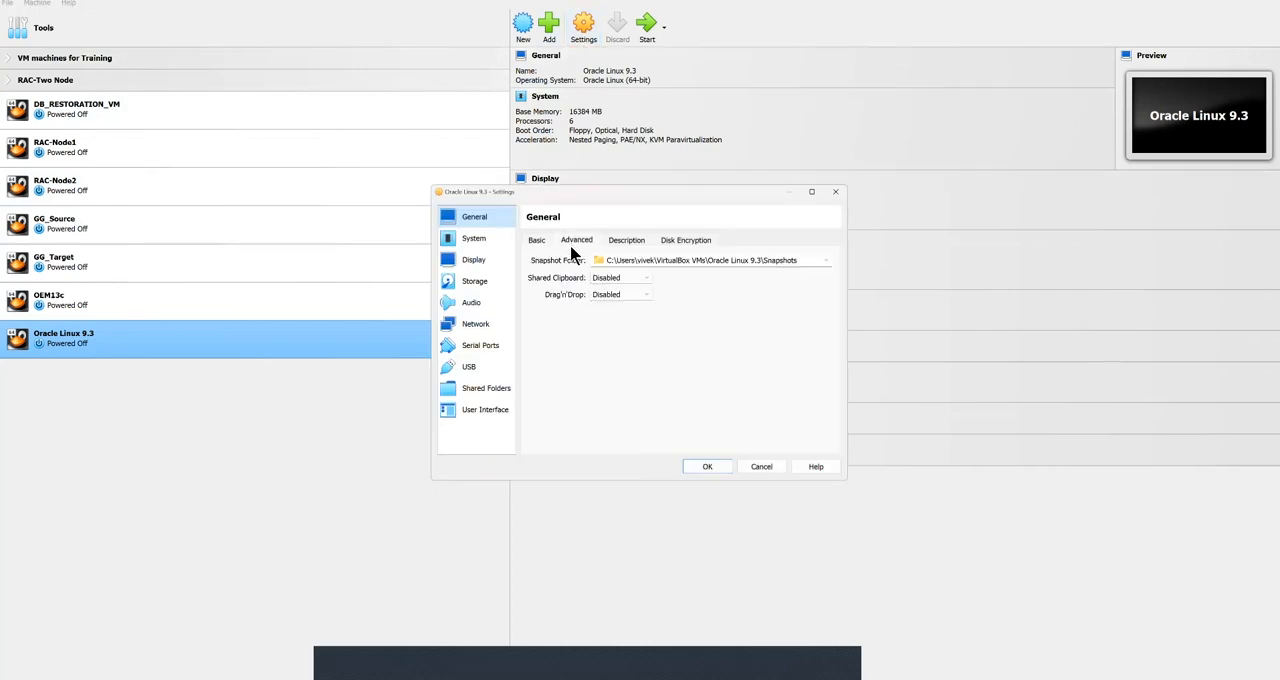
{"action": "left_click", "coordinate": [623, 280]}
{"action": "left_click", "coordinate": [626, 317]}
{"action": "left_click", "coordinate": [624, 296]}
{"action": "left_click", "coordinate": [623, 335]}
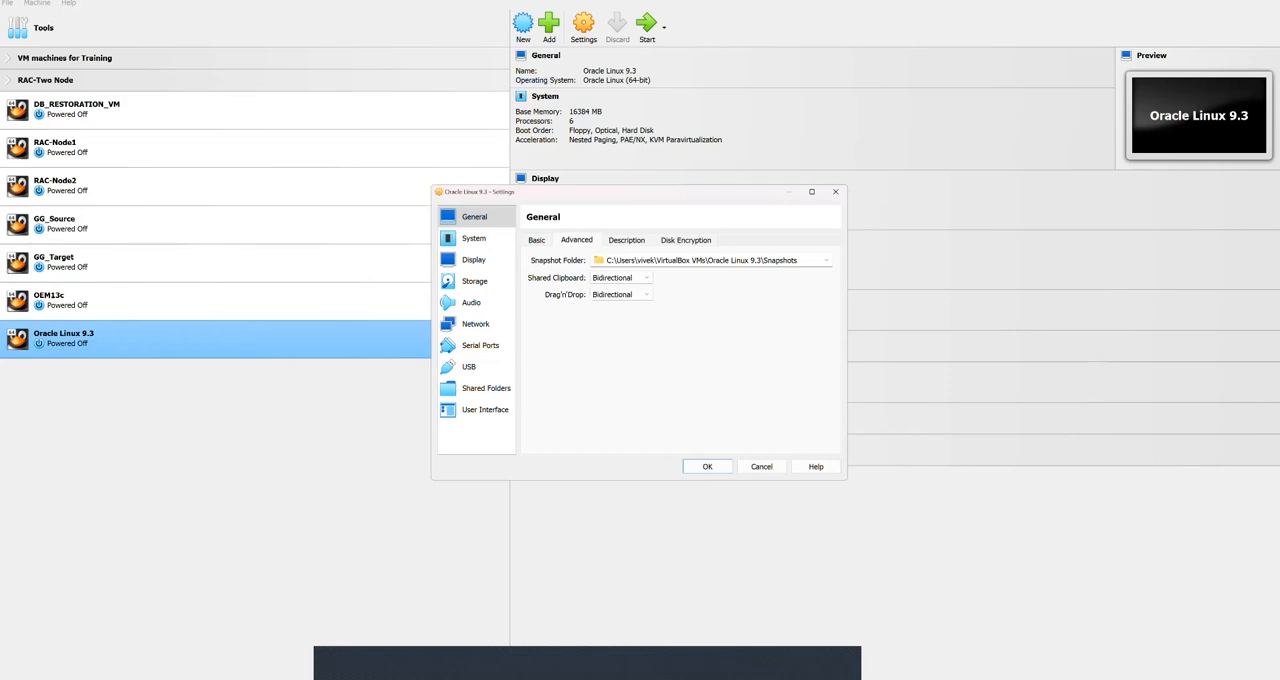
Step: Review the motherboard and processor settings, and set the display's video memory to 128 MB
{"action": "left_click", "coordinate": [490, 244]}
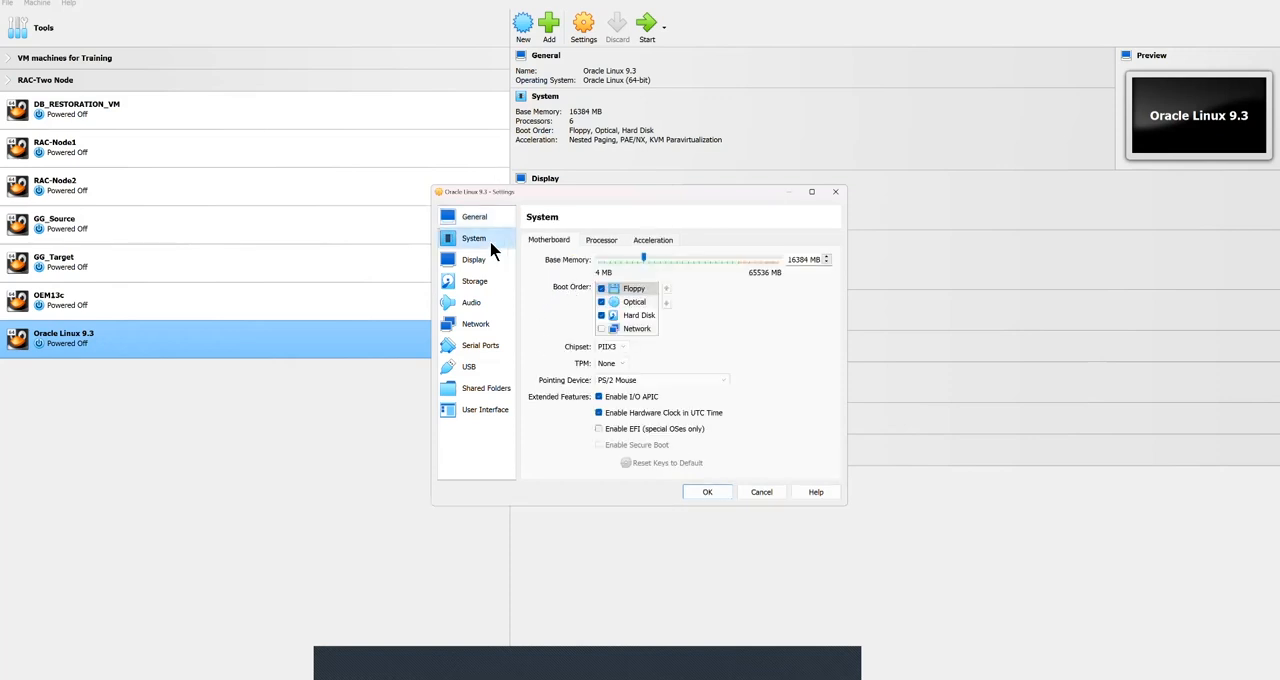
{"action": "left_click", "coordinate": [597, 242]}
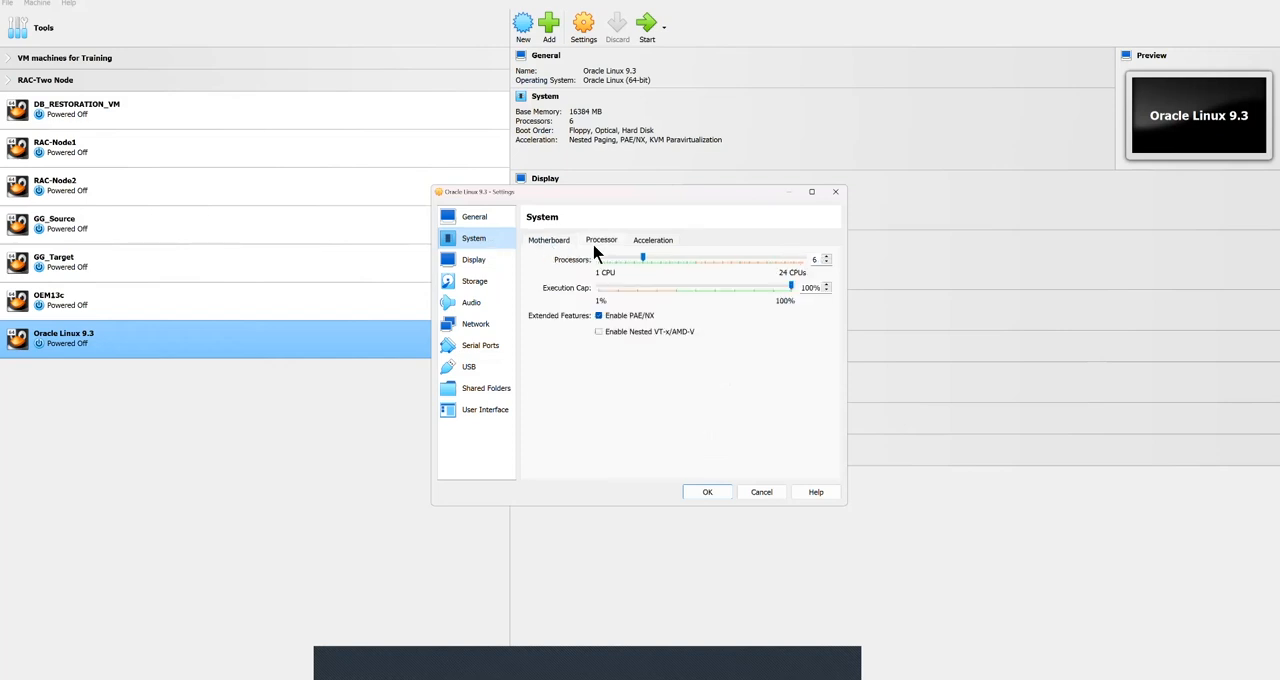
{"action": "left_click", "coordinate": [566, 243]}
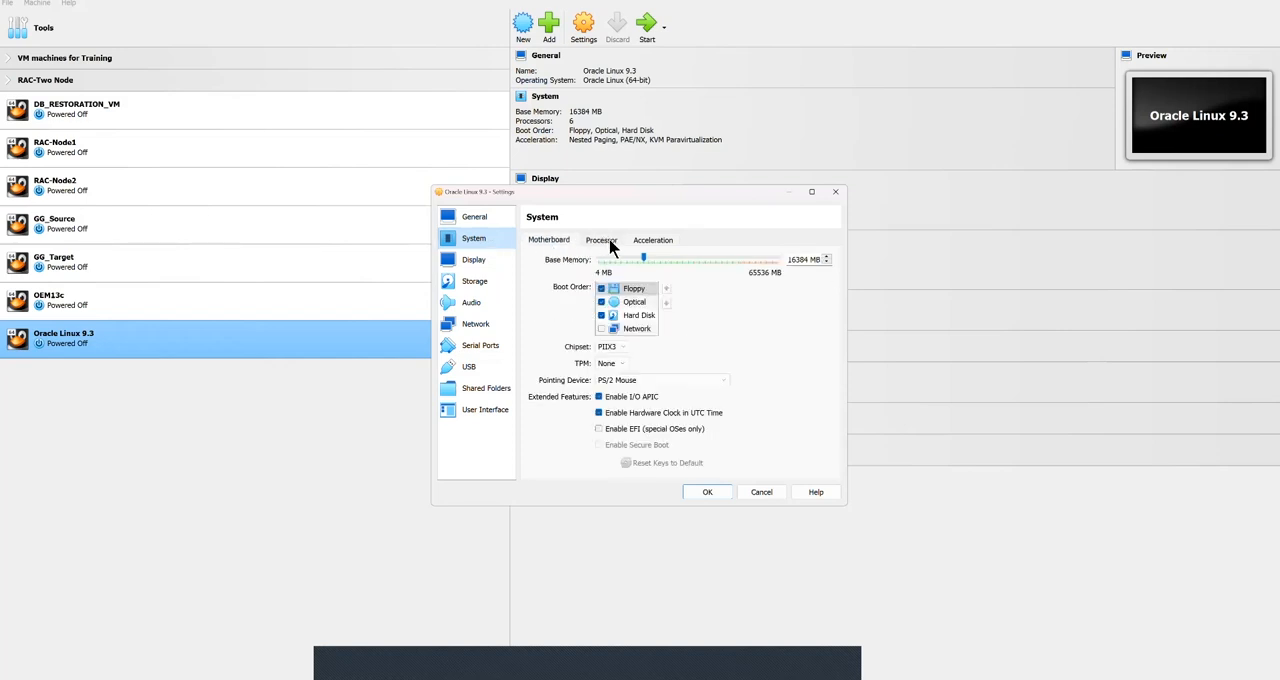
{"action": "left_click", "coordinate": [612, 244]}
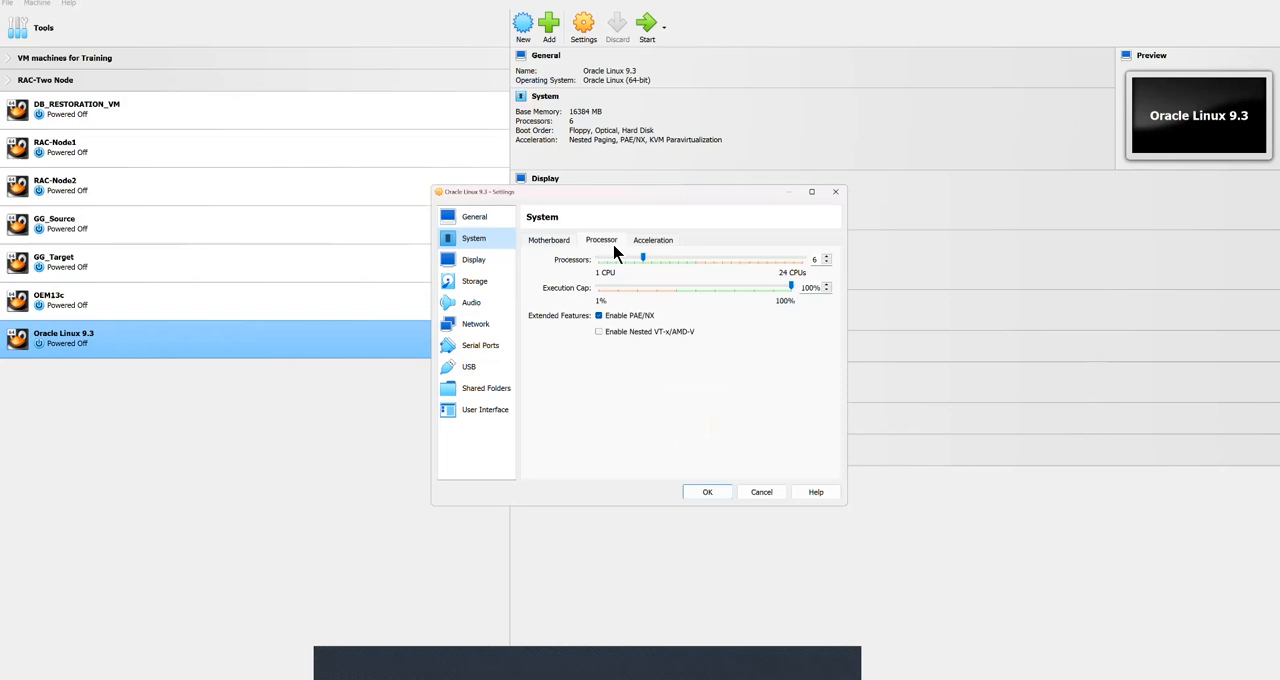
{"action": "left_click", "coordinate": [498, 263]}
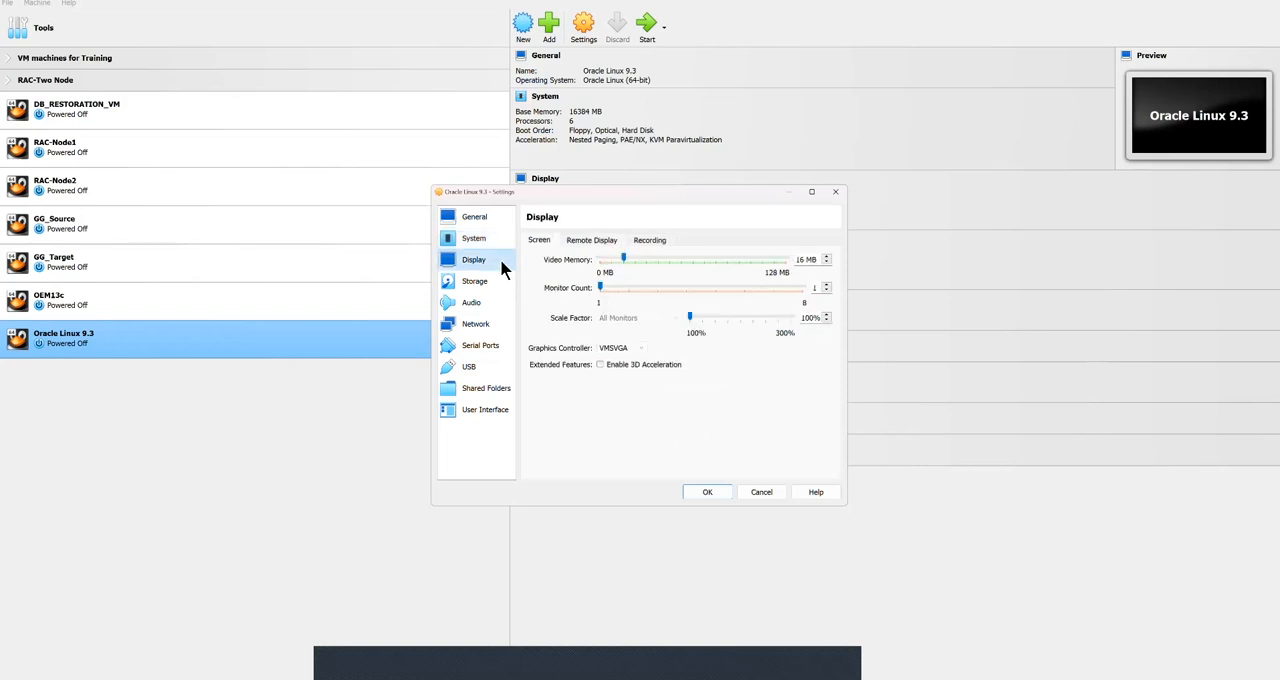
{"action": "left_click_drag", "start_coordinate": [623, 257], "coordinate": [765, 258]}
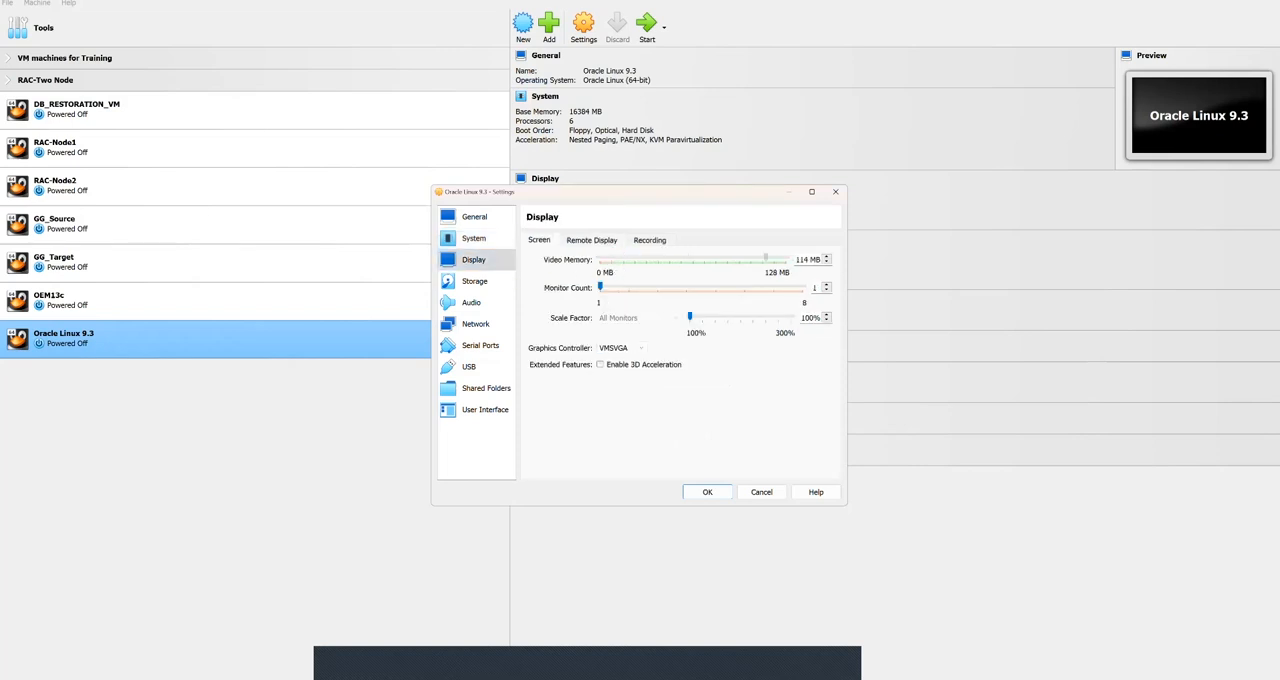
{"action": "left_click", "coordinate": [591, 240]}
{"action": "left_click", "coordinate": [649, 240]}
Step: Attach the disk image OracleLinux-R9-U3-x86_64-dvd.iso to the empty optical drive on the IDE controller
{"action": "left_click", "coordinate": [496, 283]}
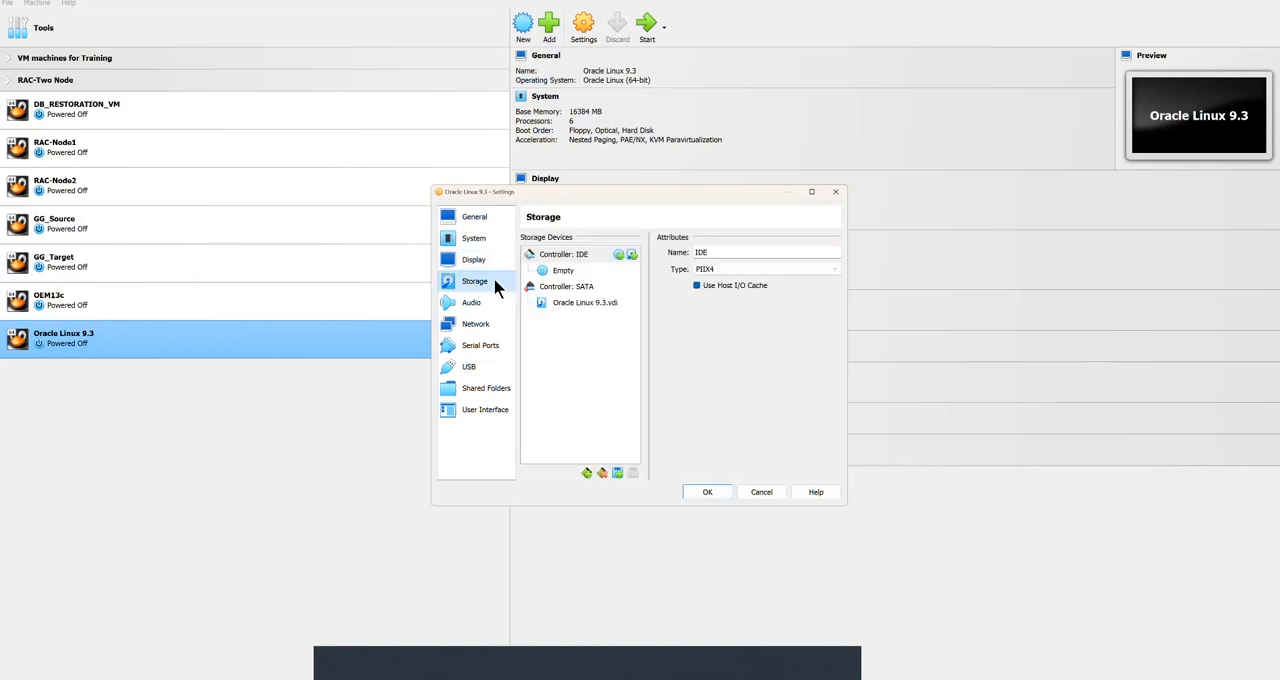
{"action": "left_click", "coordinate": [574, 308]}
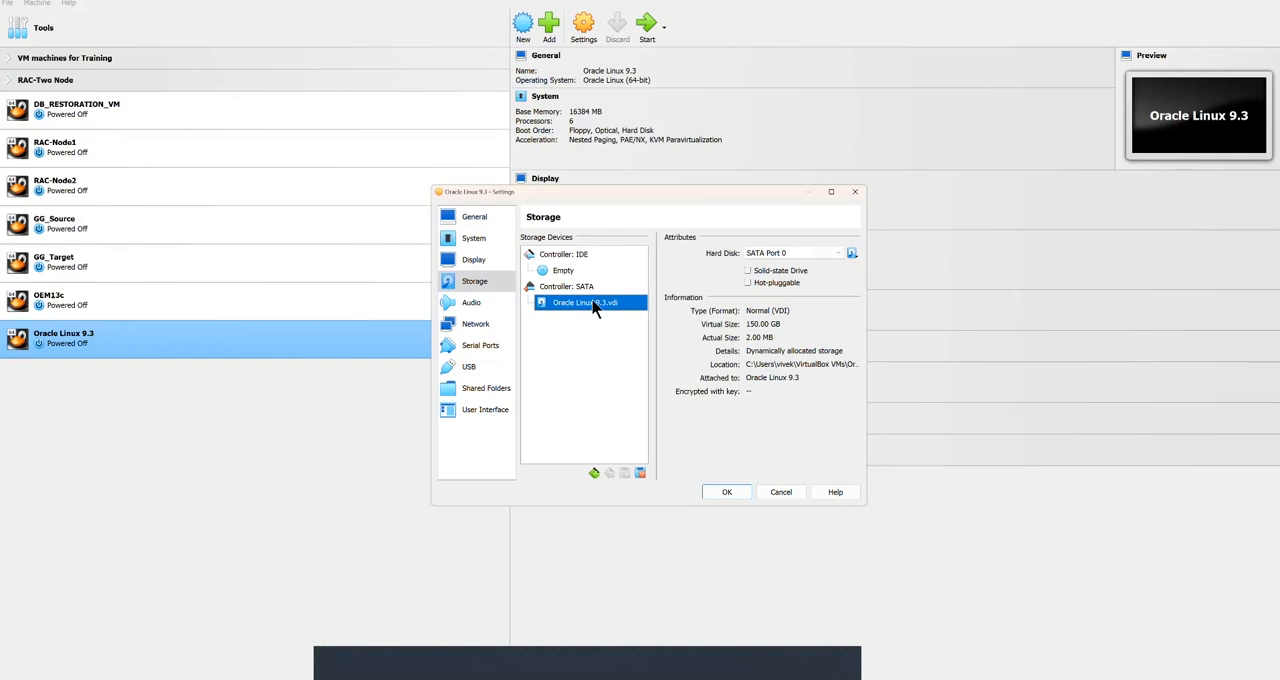
{"action": "left_click", "coordinate": [566, 272]}
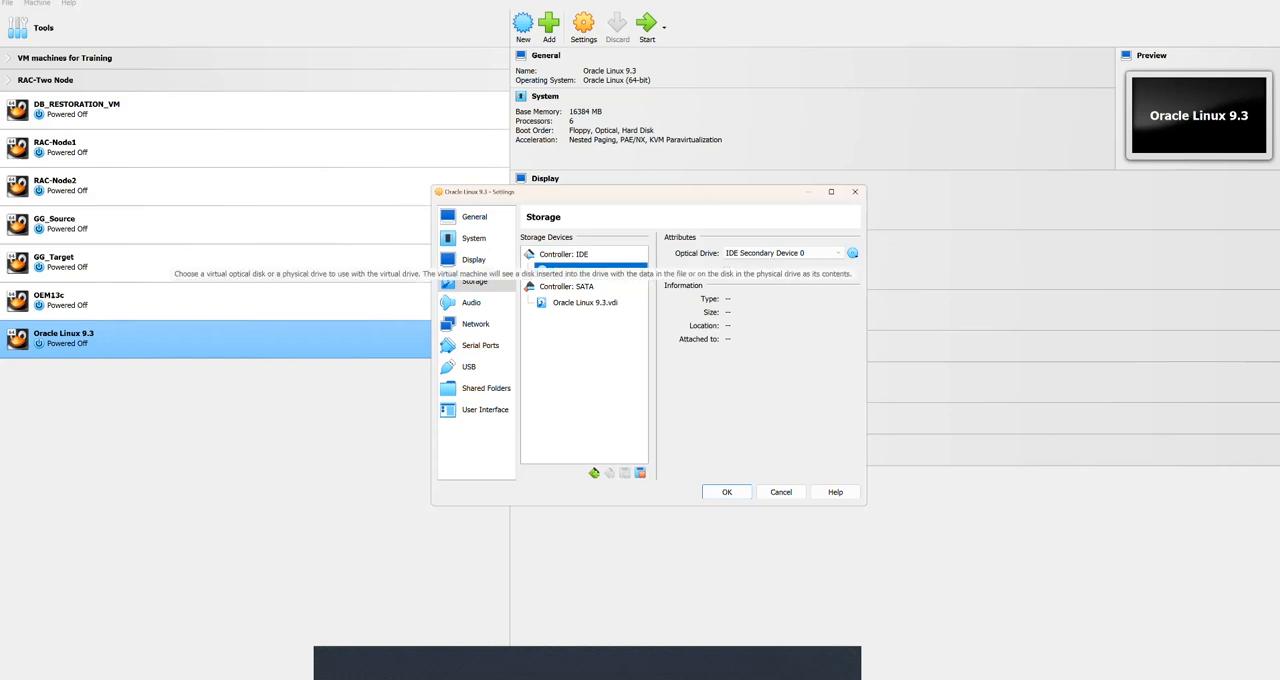
{"action": "left_click", "coordinate": [852, 253]}
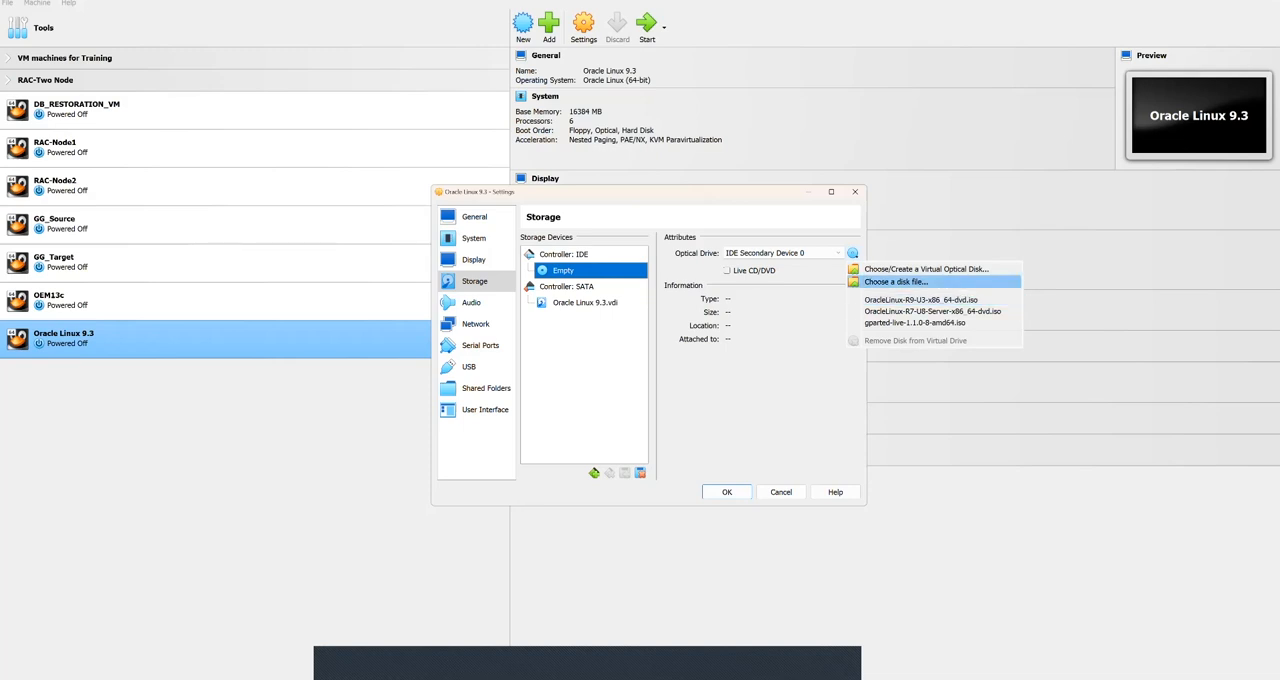
{"action": "left_click", "coordinate": [895, 281]}
{"action": "left_click", "coordinate": [560, 292]}
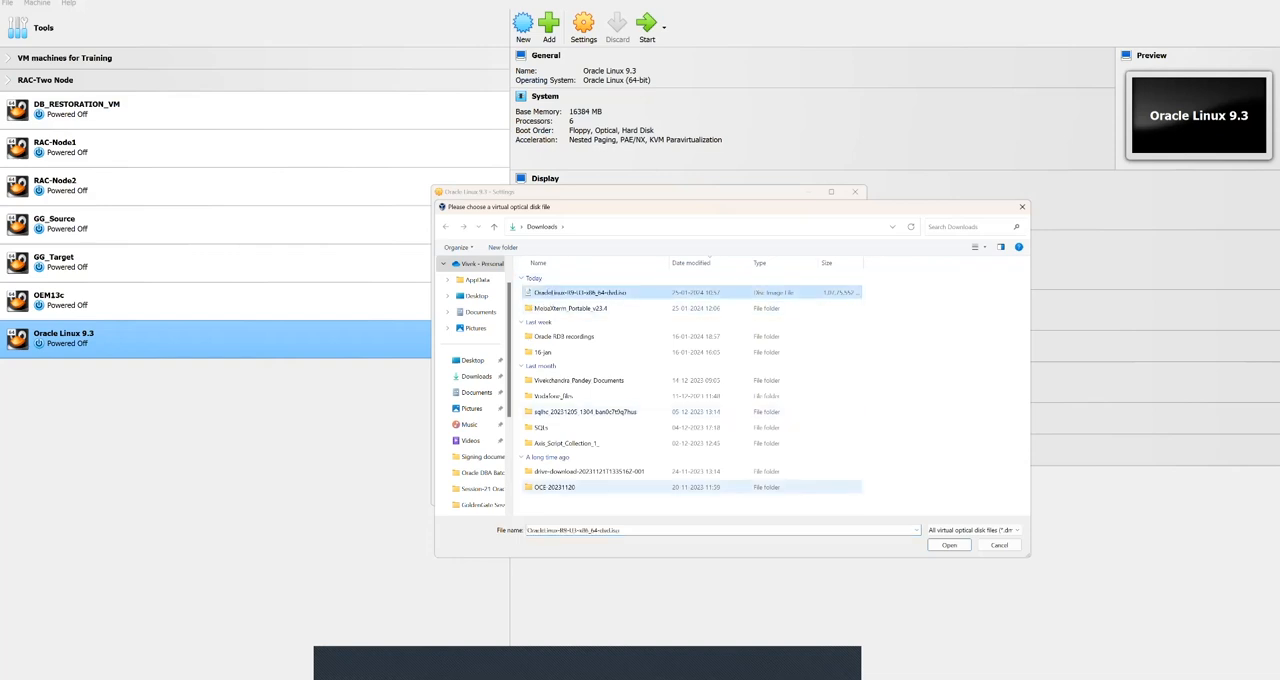
{"action": "left_click", "coordinate": [949, 545]}
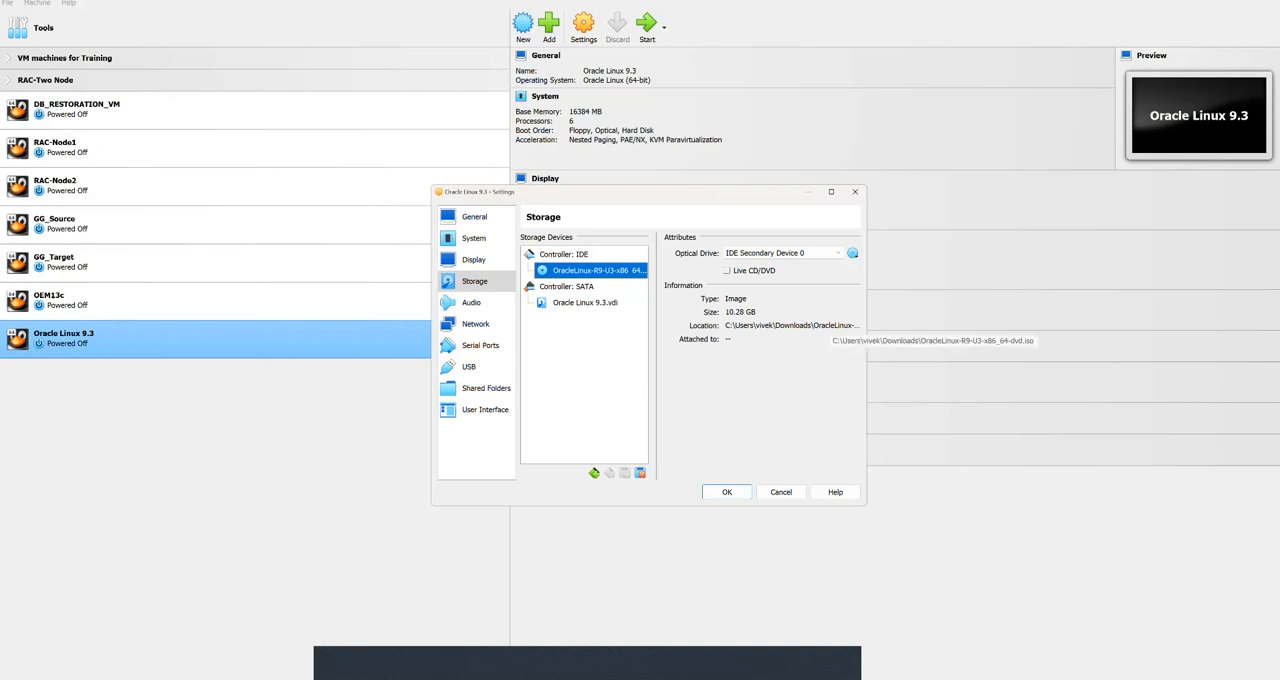
{"action": "left_click", "coordinate": [852, 253]}
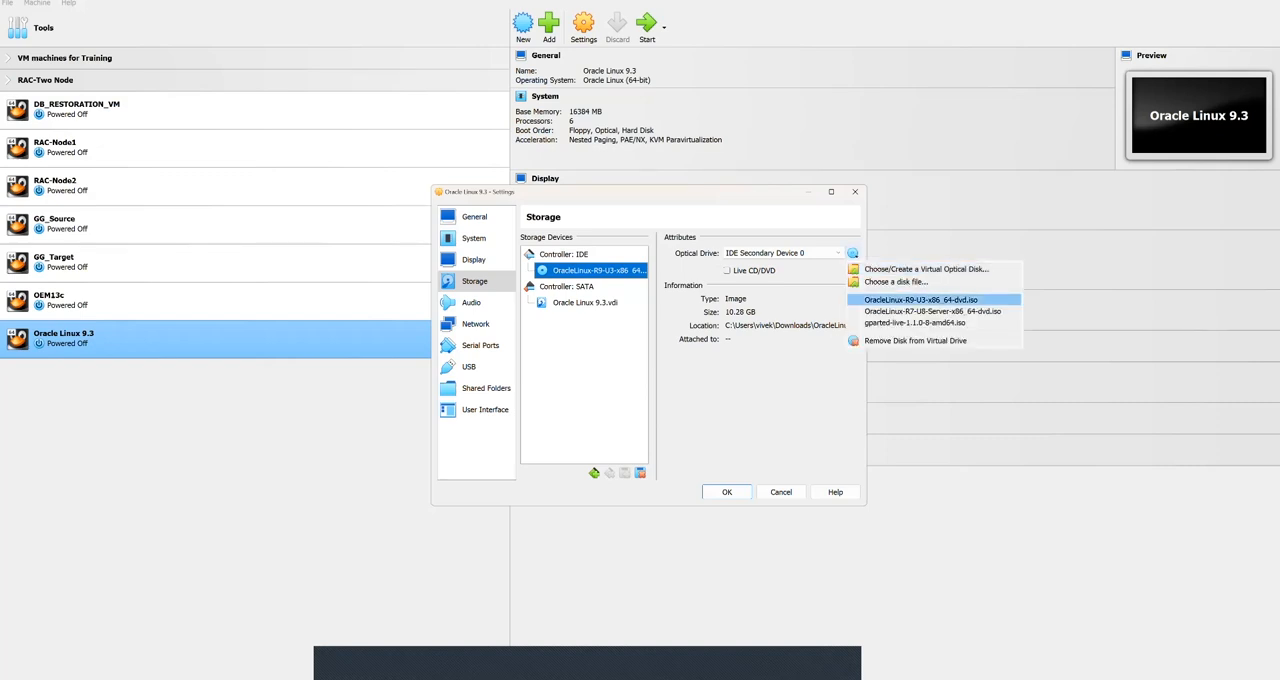
{"action": "left_click", "coordinate": [921, 300]}
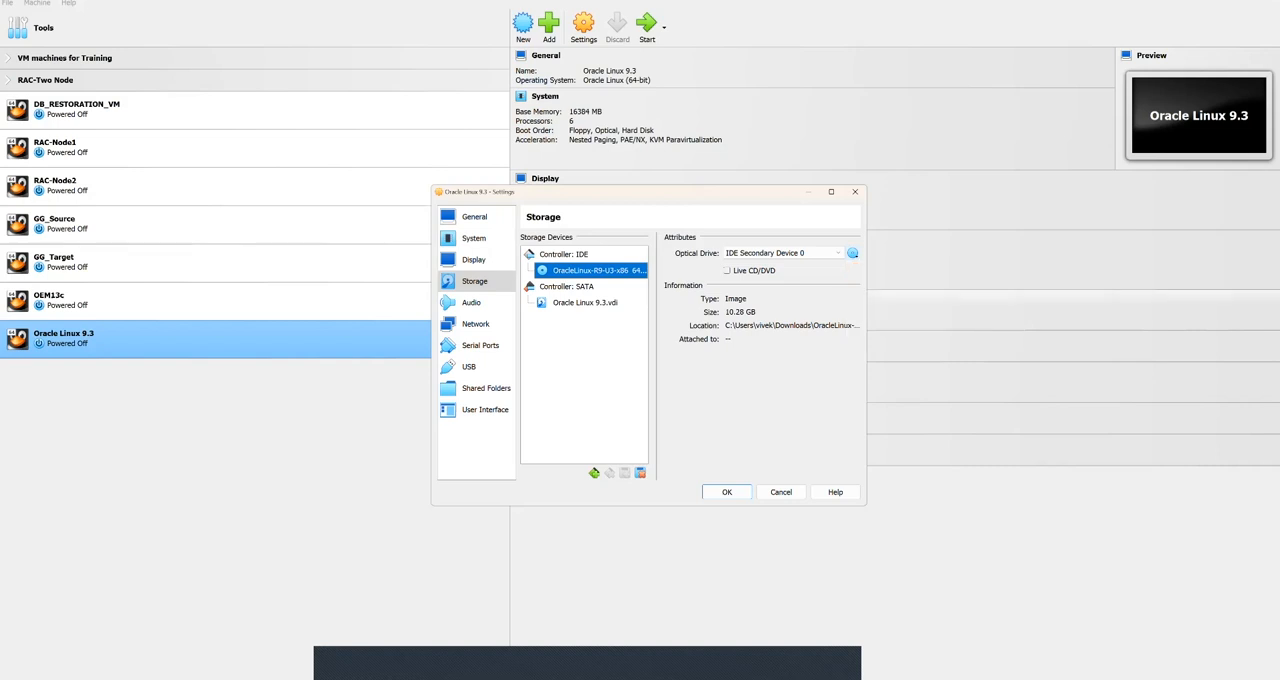
Step: Attach network Adapter 1 of the Oracle Linux 9.3 machine to Bridged Adapter
{"action": "left_click", "coordinate": [487, 305]}
{"action": "left_click", "coordinate": [480, 328]}
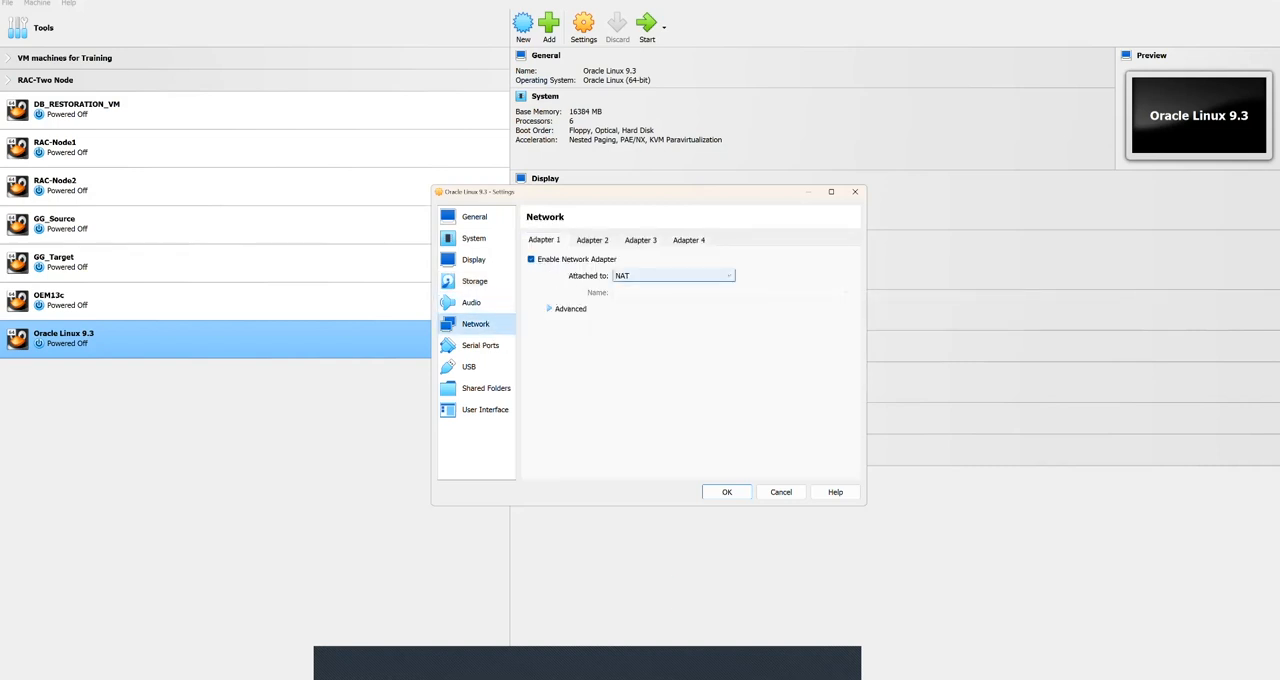
{"action": "left_click", "coordinate": [670, 275]}
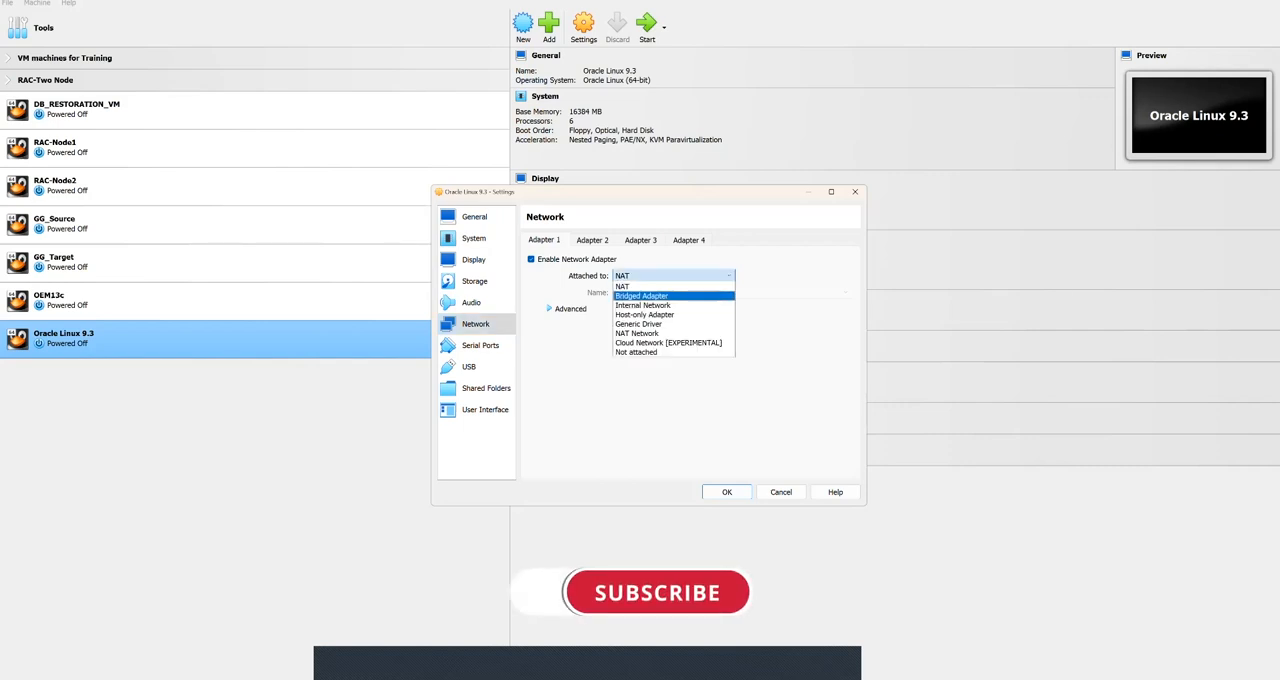
{"action": "left_click", "coordinate": [641, 295]}
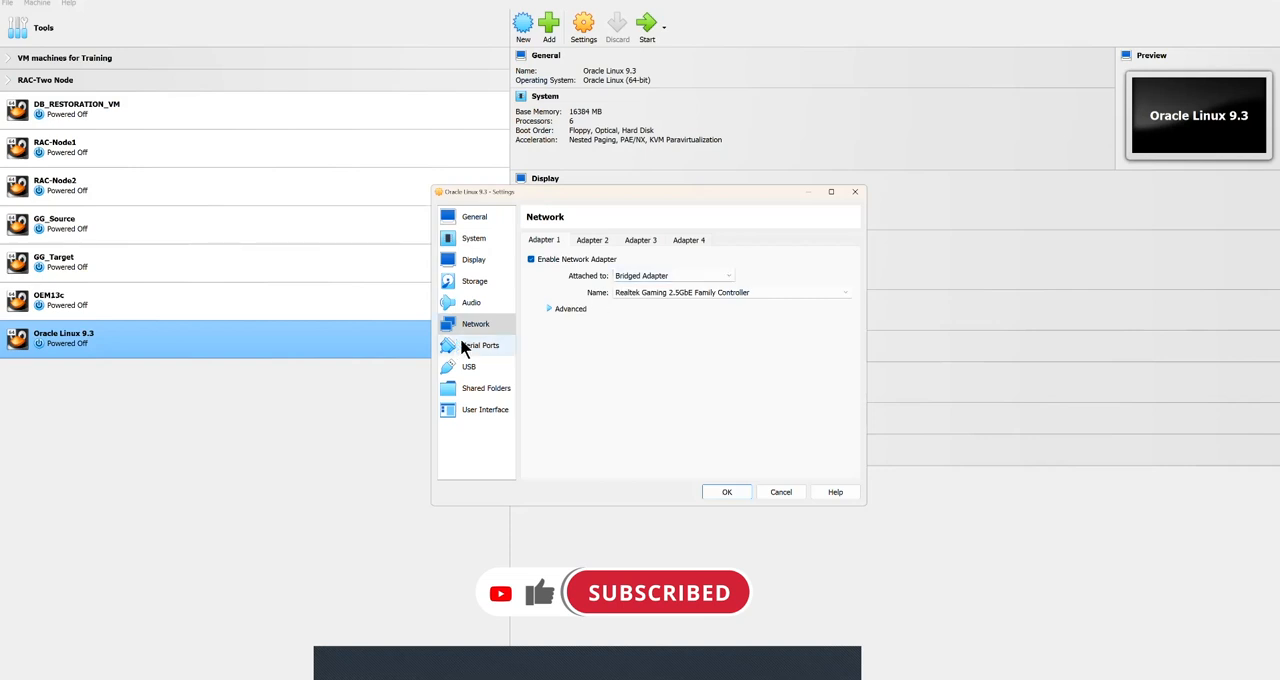
Step: Add the host folder D:\19c_Soft as a shared folder with Auto-mount enabled
{"action": "left_click", "coordinate": [486, 388]}
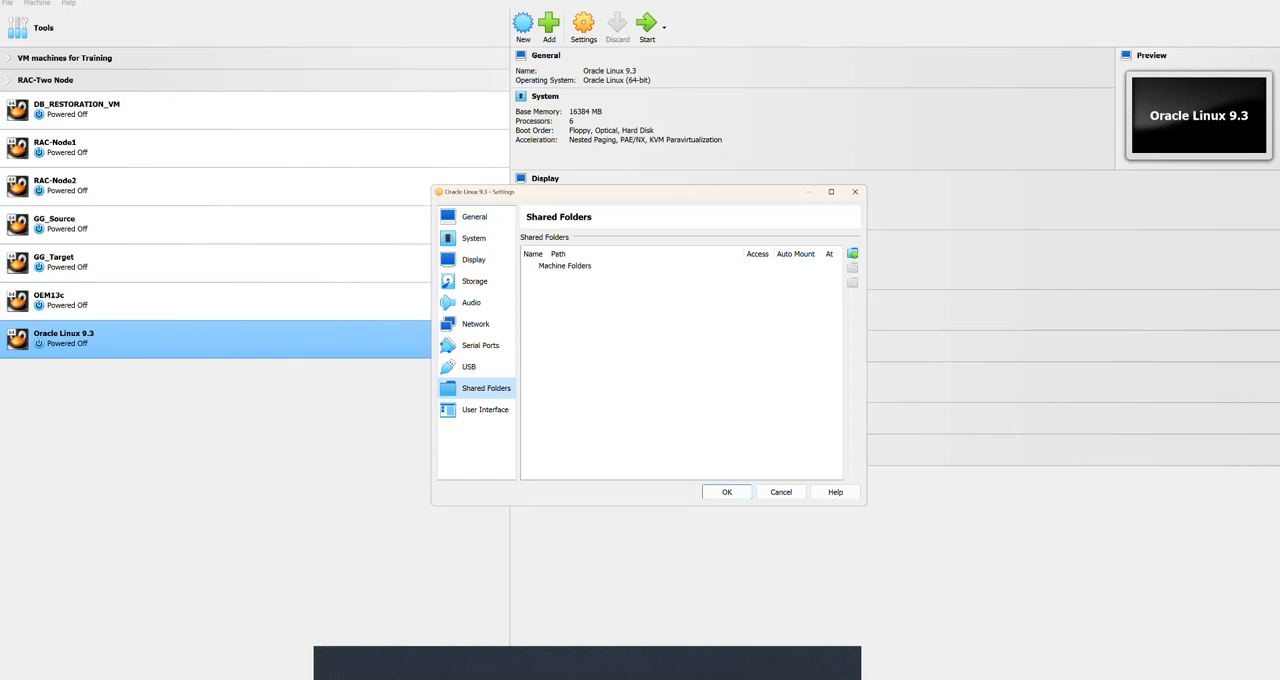
{"action": "left_click", "coordinate": [852, 254]}
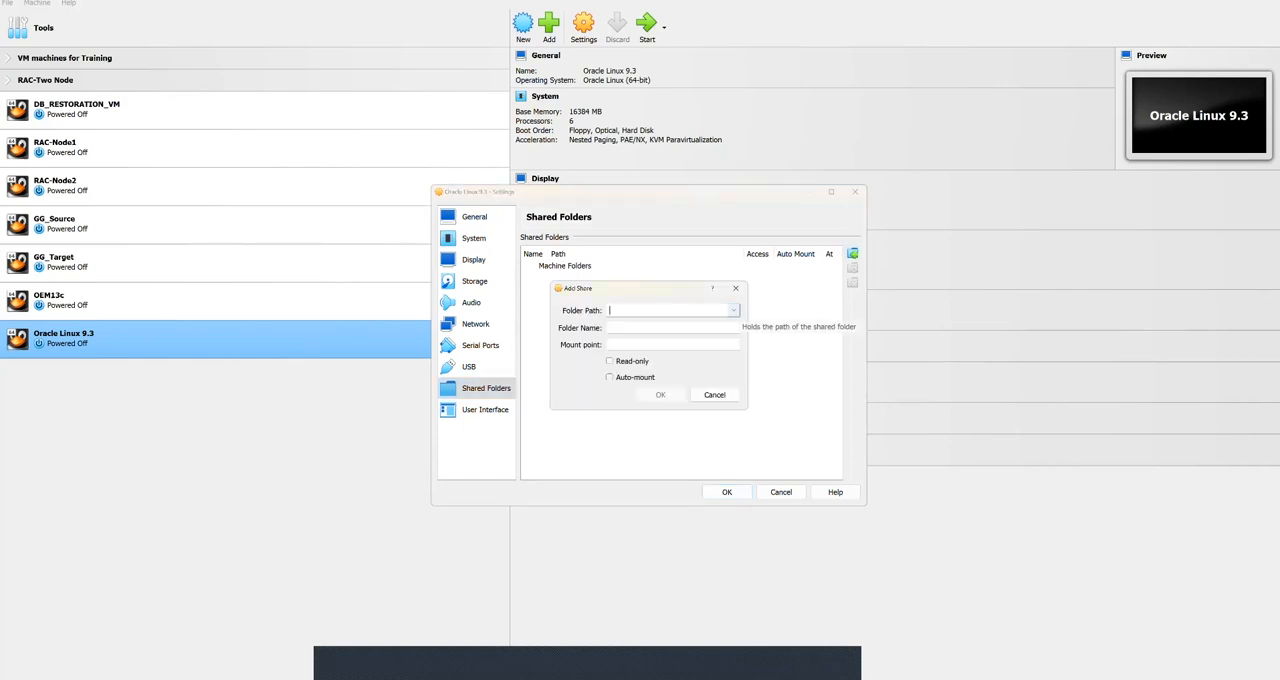
{"action": "left_click", "coordinate": [733, 310]}
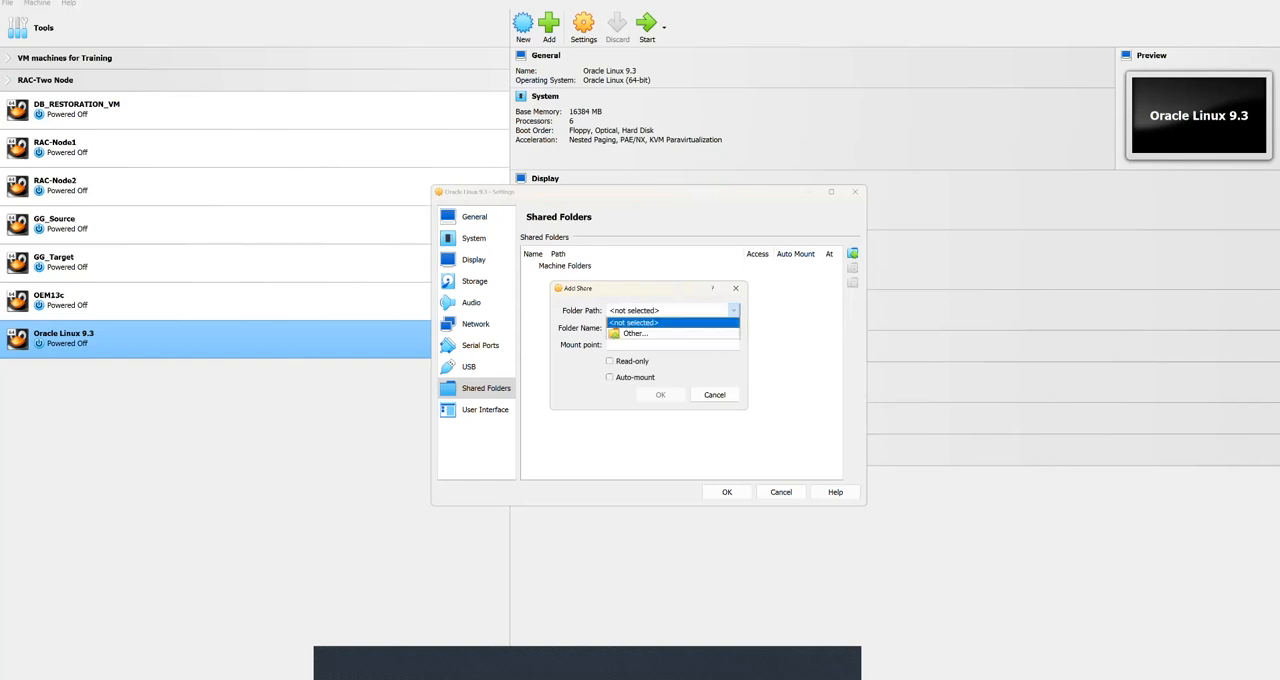
{"action": "left_click", "coordinate": [636, 334]}
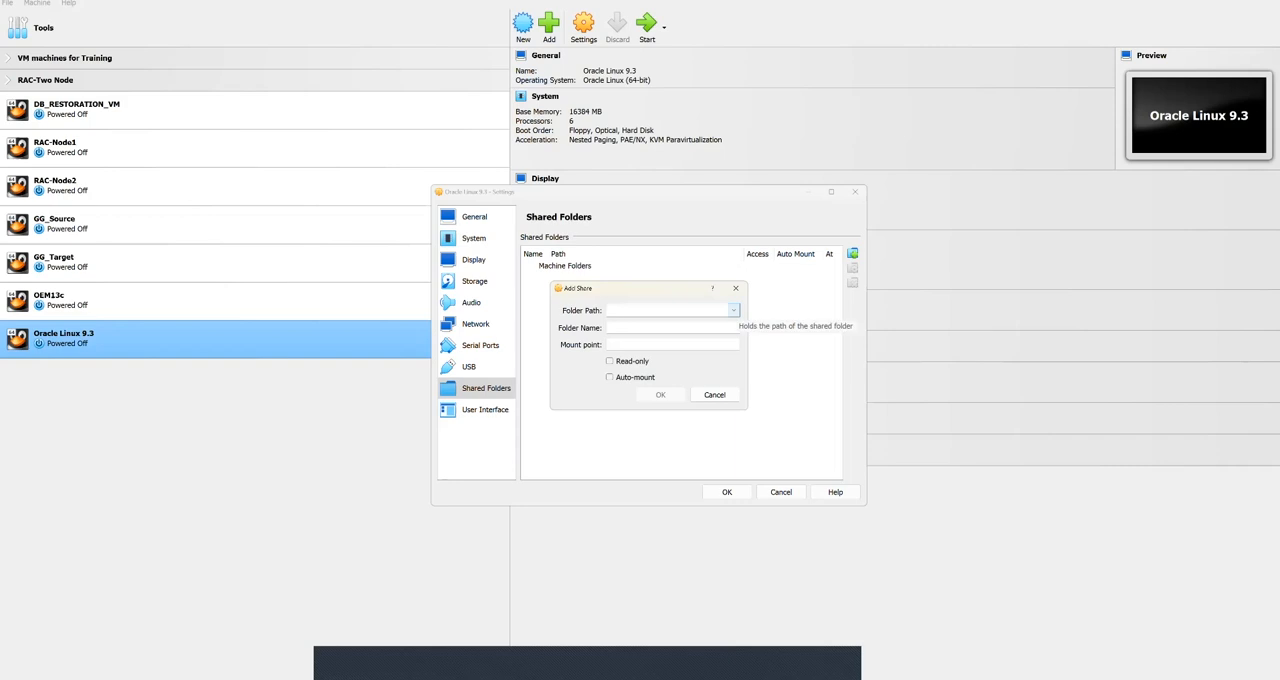
{"action": "left_click", "coordinate": [734, 310]}
{"action": "left_click", "coordinate": [636, 334]}
{"action": "scroll", "coordinate": [590, 480], "scroll_direction": "down", "scroll_amount": 5}
{"action": "left_click", "coordinate": [603, 504]}
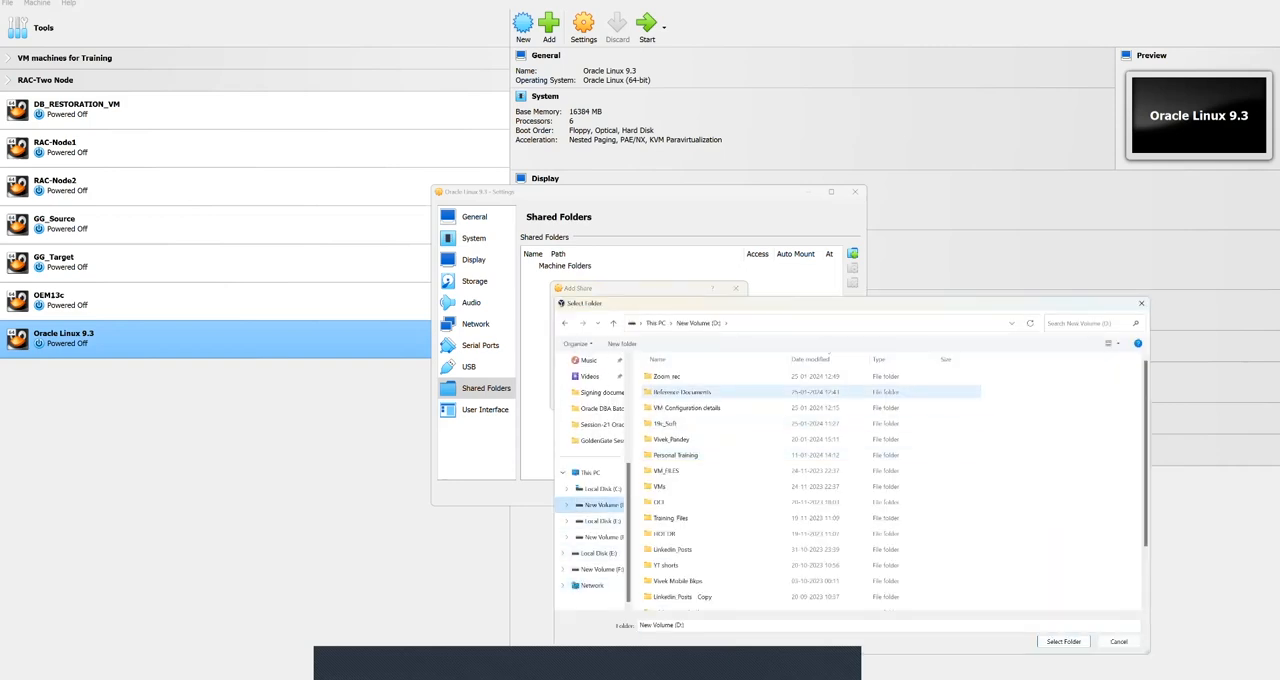
{"action": "double_click", "coordinate": [668, 423]}
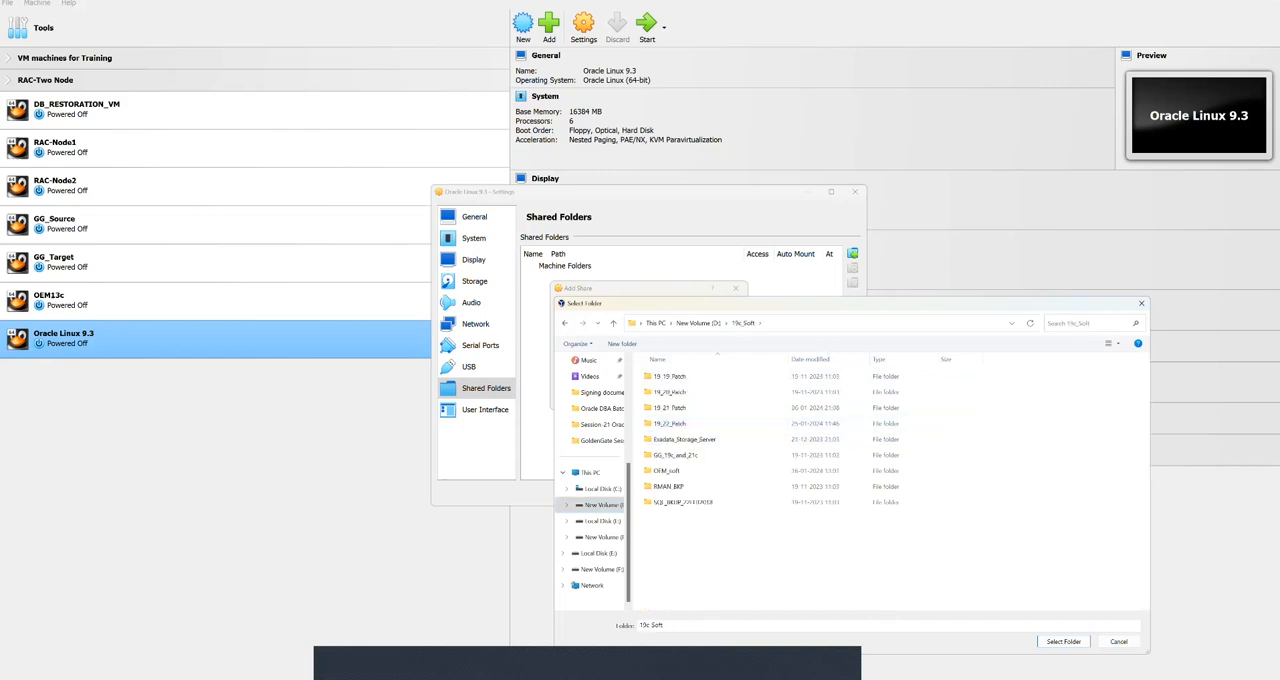
{"action": "left_click", "coordinate": [1063, 642]}
{"action": "left_click", "coordinate": [610, 377]}
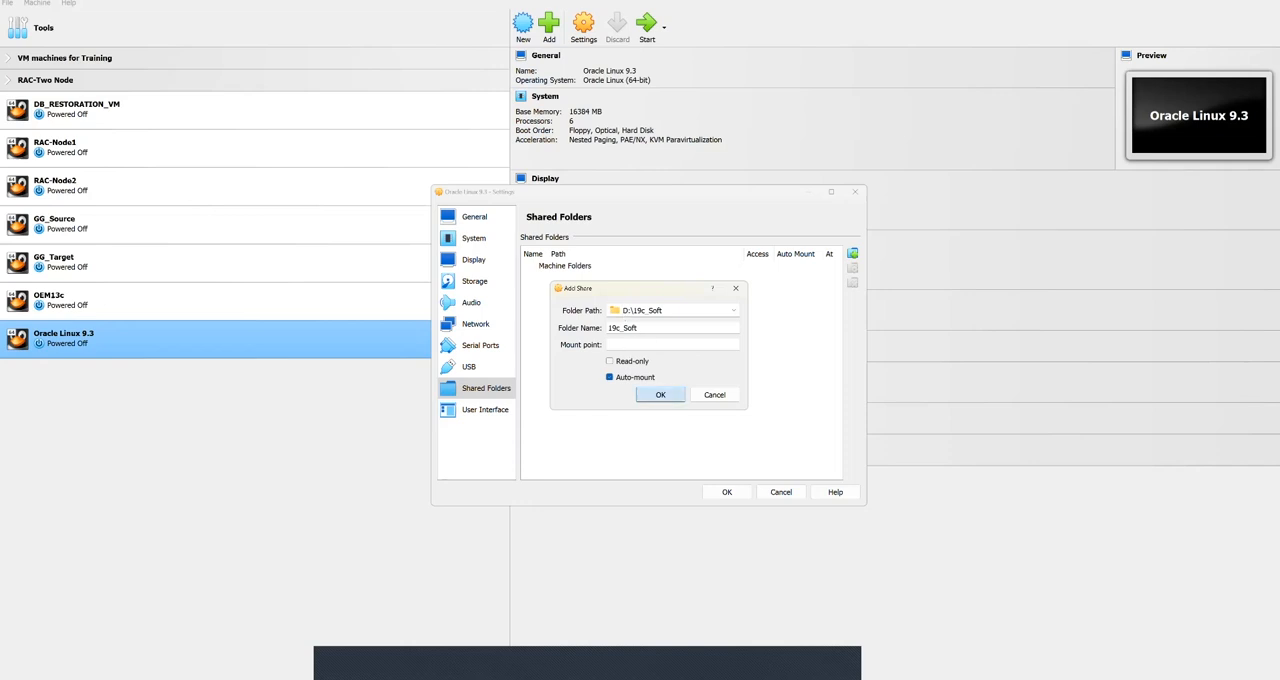
{"action": "left_click", "coordinate": [660, 394]}
Step: Review the user interface and general settings, and save the machine's configuration
{"action": "left_click", "coordinate": [485, 409]}
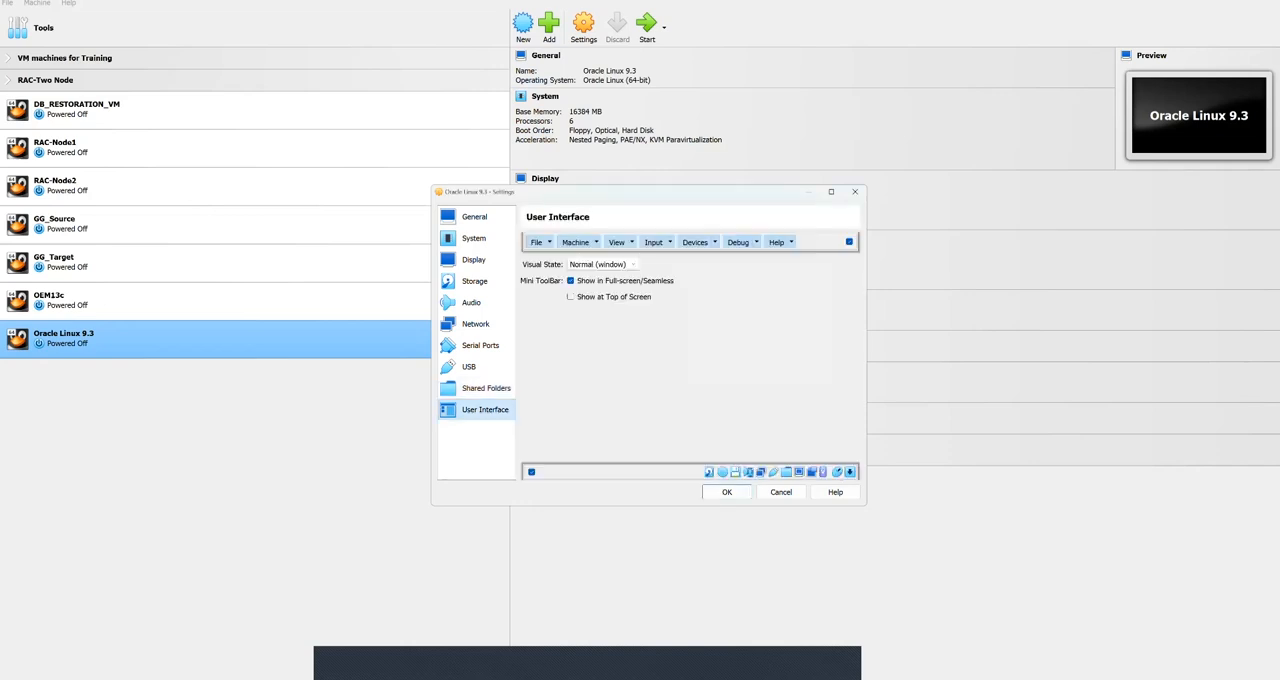
{"action": "left_click", "coordinate": [476, 218]}
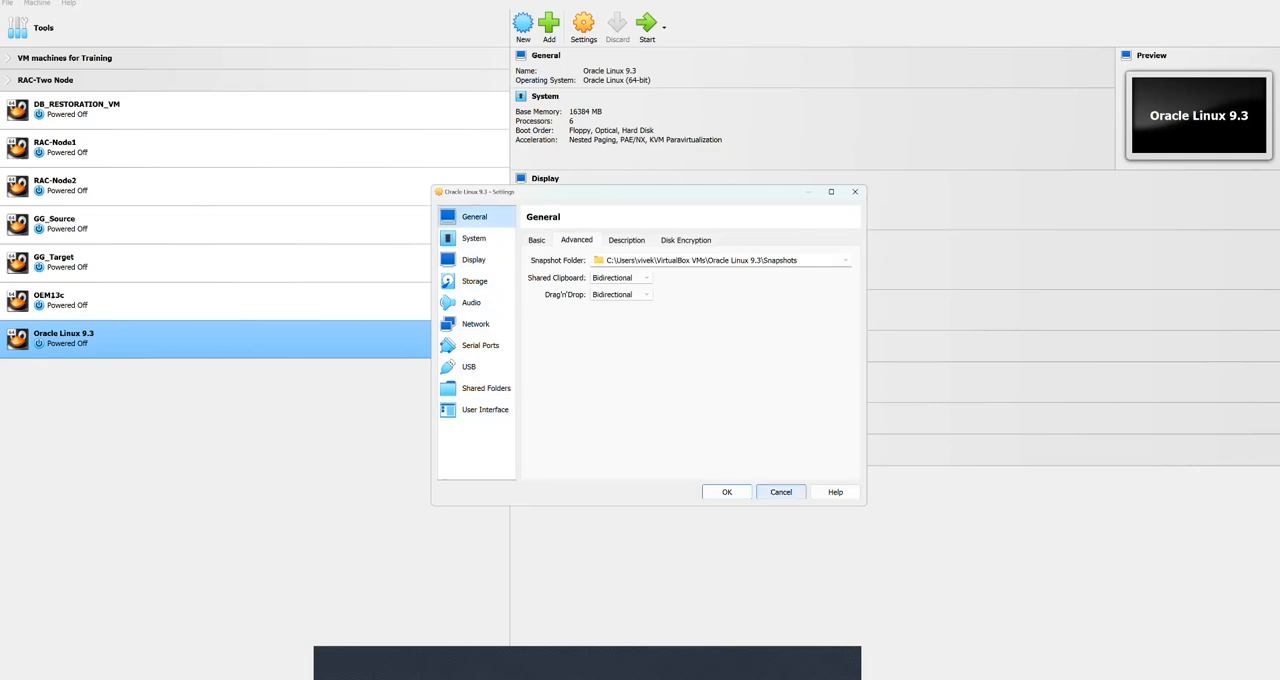
{"action": "left_click", "coordinate": [727, 492]}
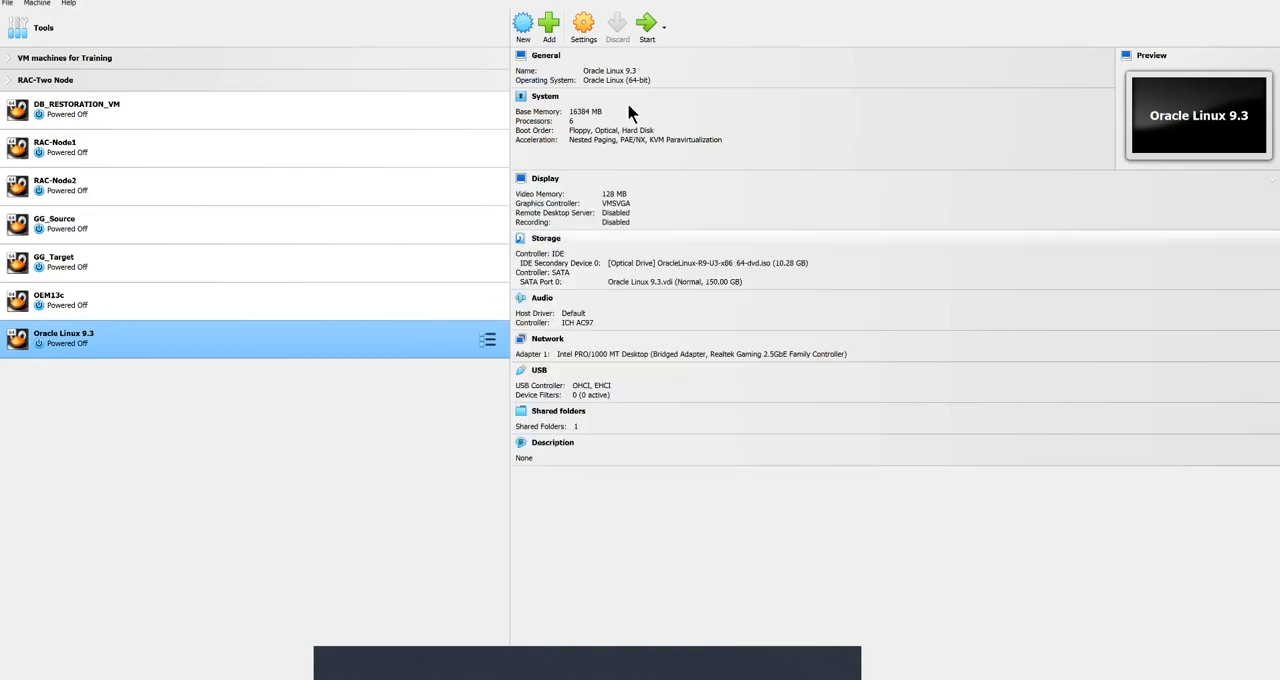
Step: Start the Oracle Linux 9.3 machine, maximize its window and scale the virtual screen to 250%
{"action": "left_click", "coordinate": [624, 32]}
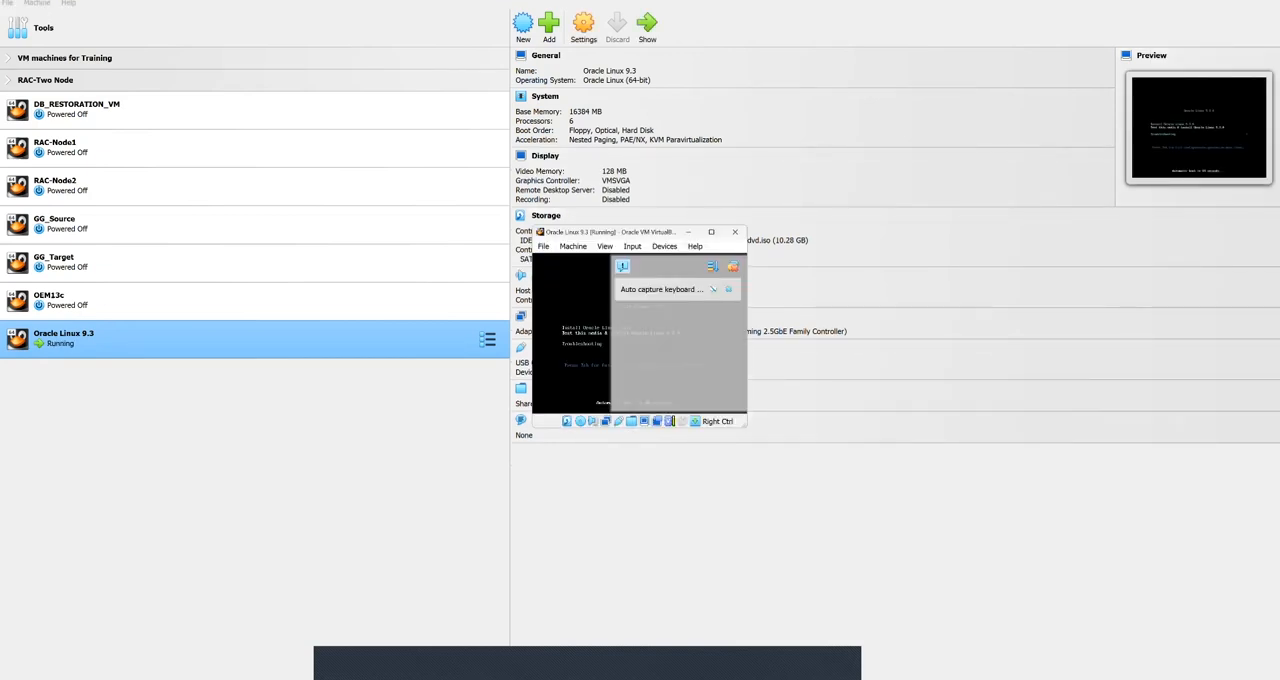
{"action": "double_click", "coordinate": [628, 232]}
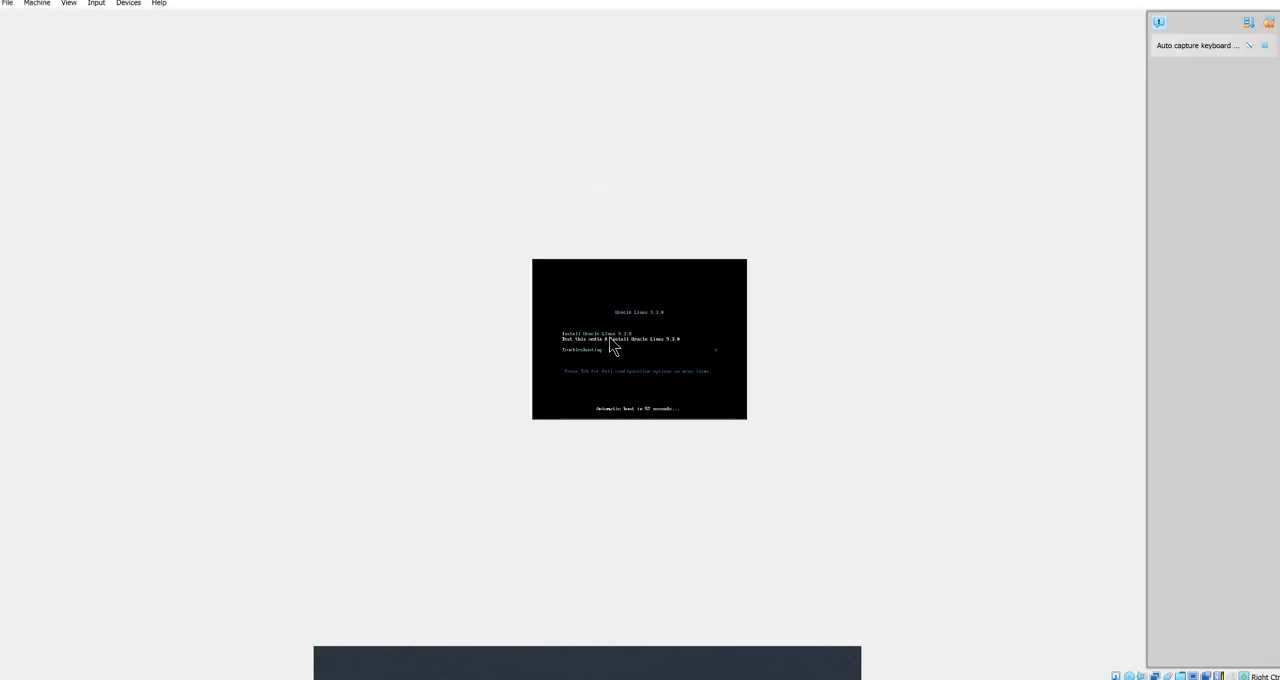
{"action": "key", "text": "Up"}
{"action": "left_click", "coordinate": [69, 3]}
{"action": "mouse_move", "coordinate": [74, 156]}
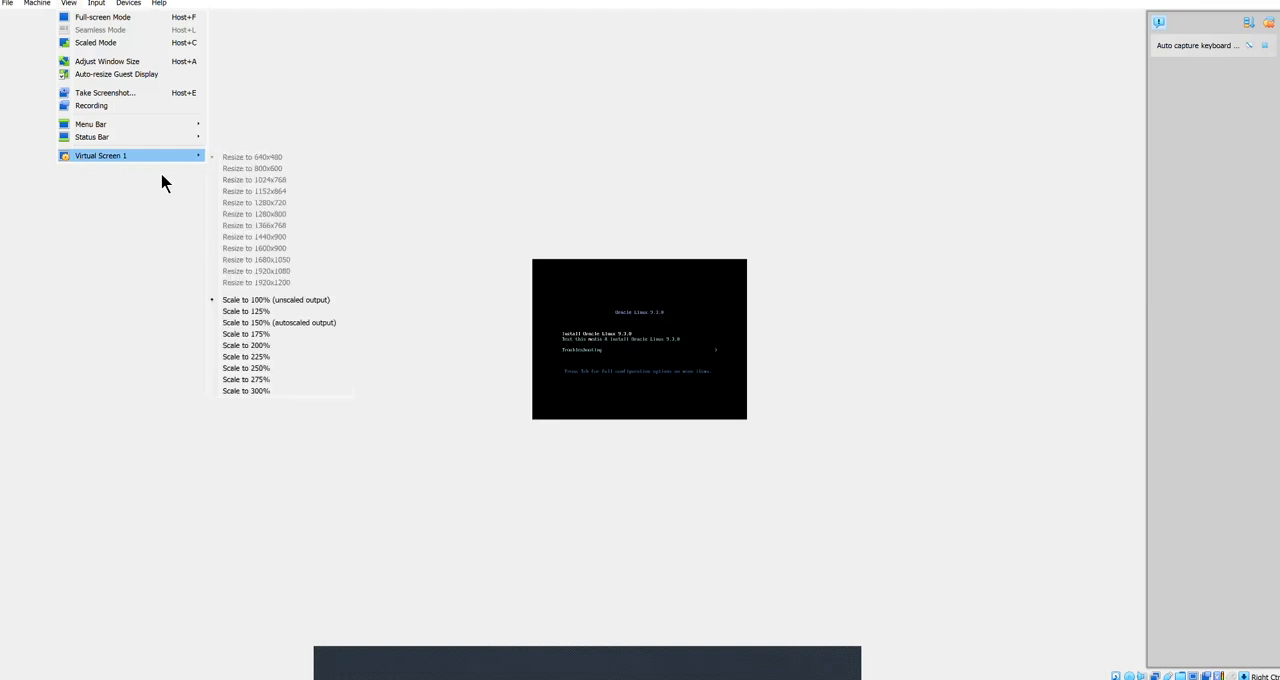
{"action": "left_click", "coordinate": [250, 368]}
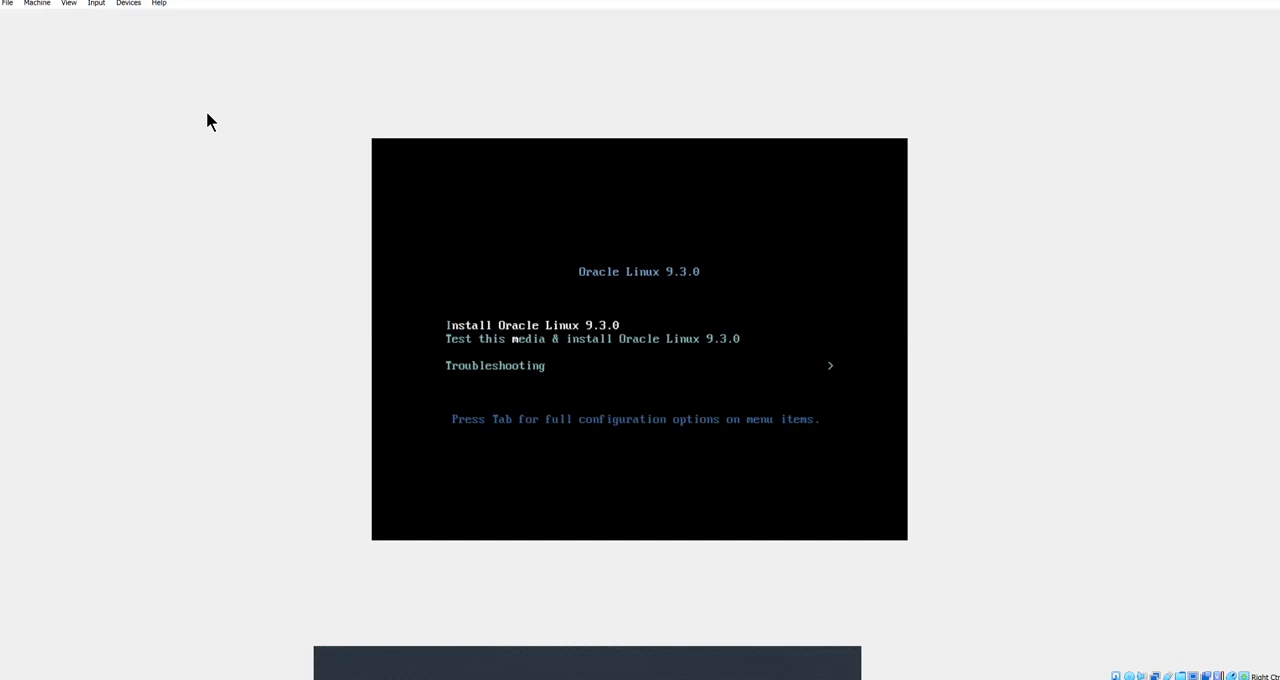
Step: Boot the Install Oracle Linux 9.3.0 option and continue with English (United States) as the installation language
{"action": "key", "text": "Return"}
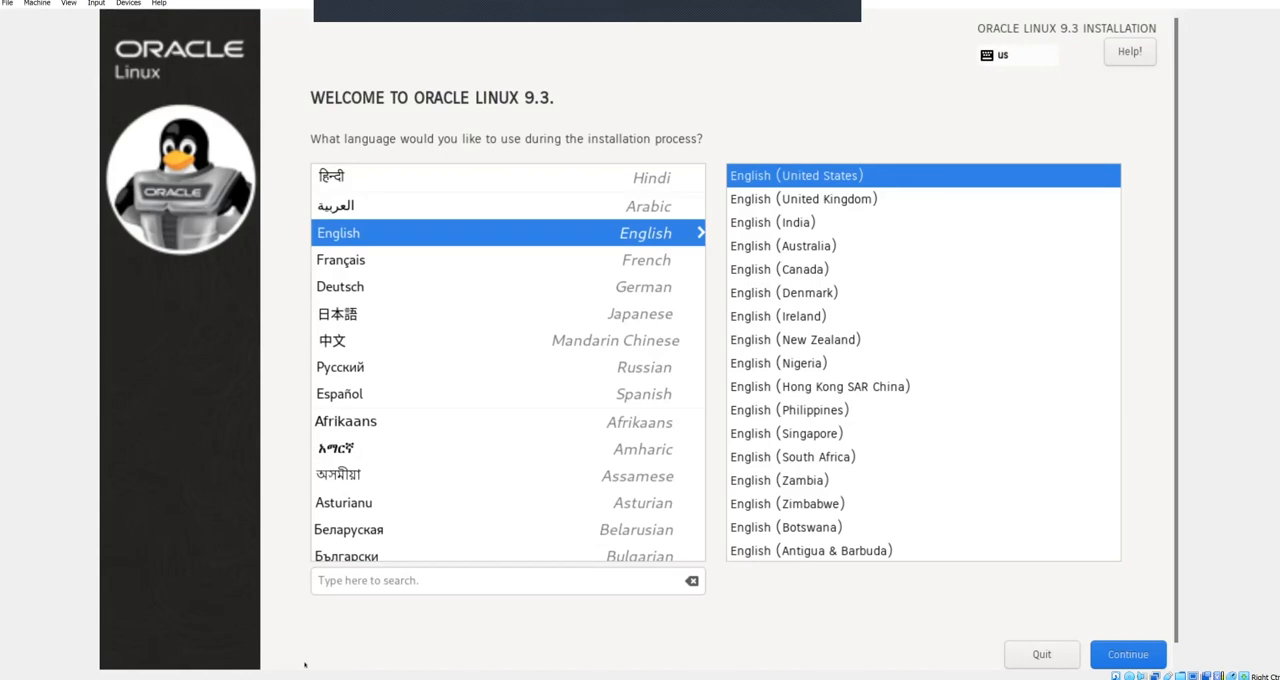
{"action": "key", "text": "Tab"}
{"action": "key", "text": "Tab"}
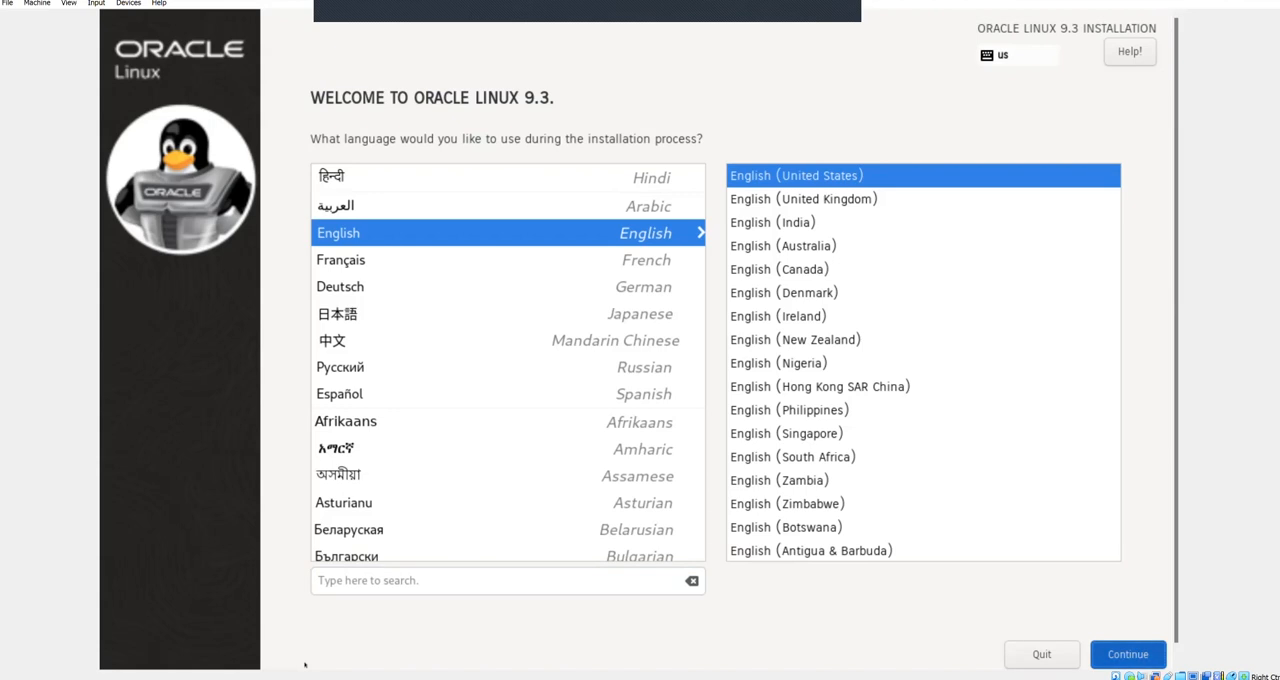
{"action": "key", "text": "Return"}
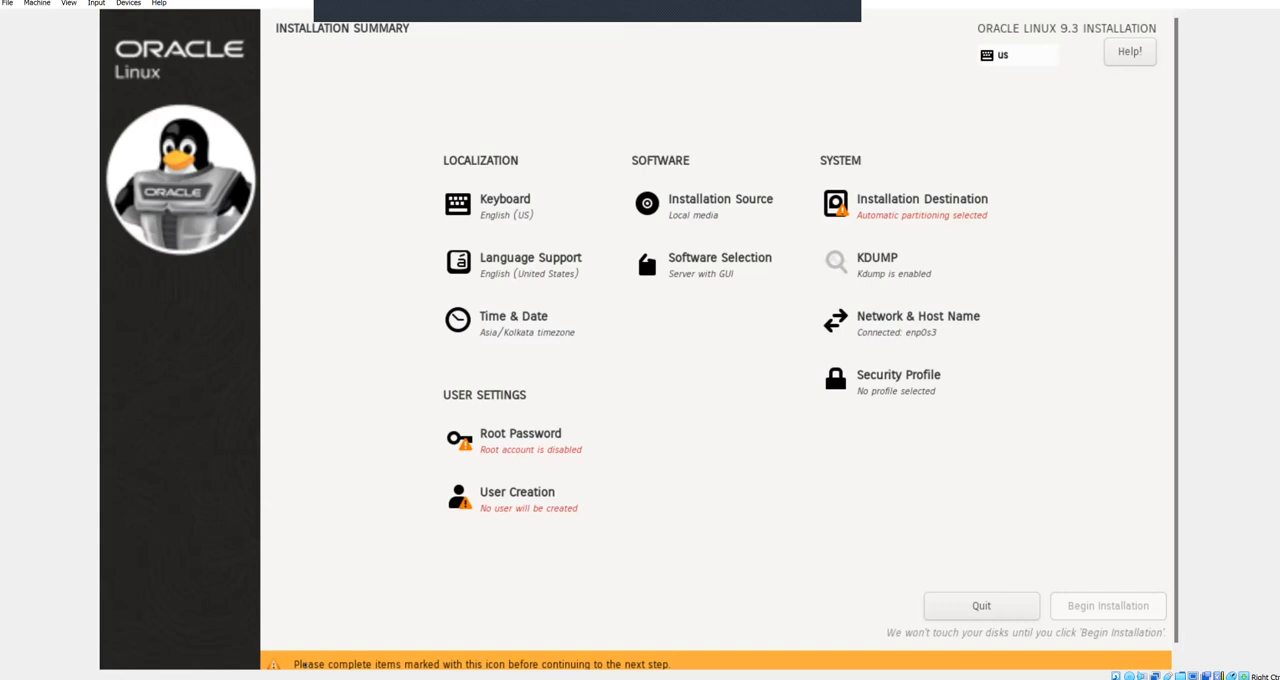
Step: Open the installer's software selection and review the base environments, keeping Server with GUI chosen
{"action": "left_click", "coordinate": [718, 269]}
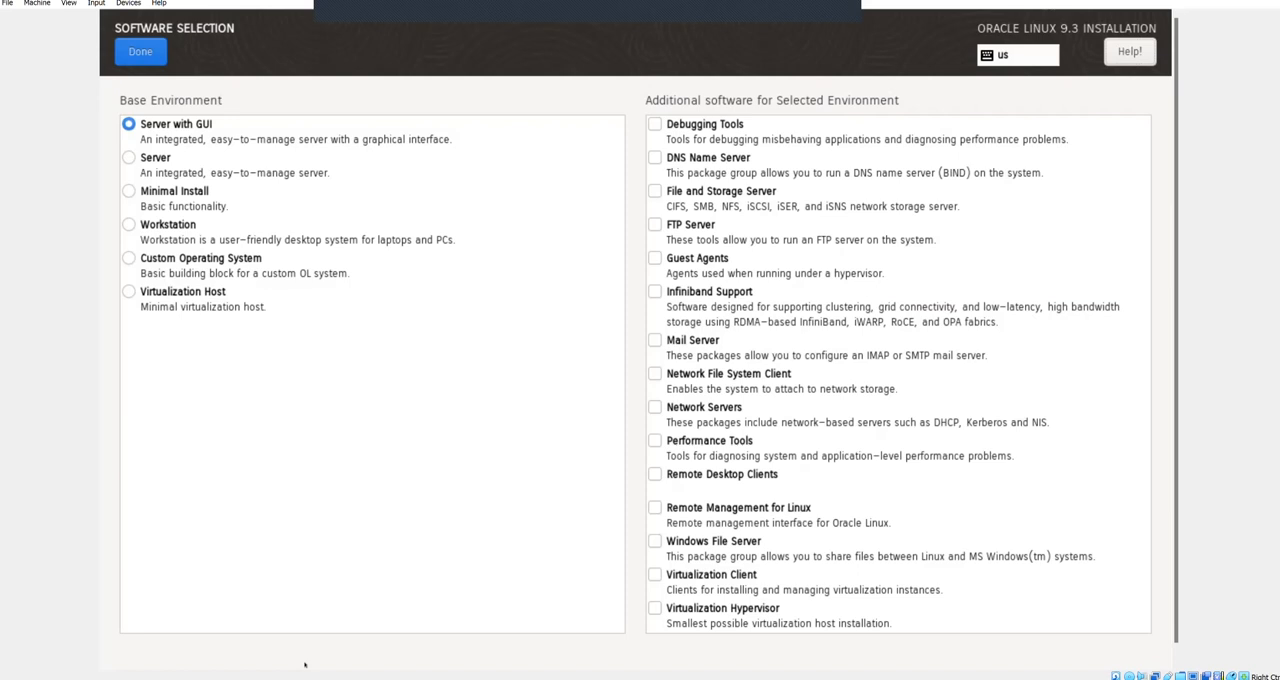
{"action": "left_click", "coordinate": [300, 132]}
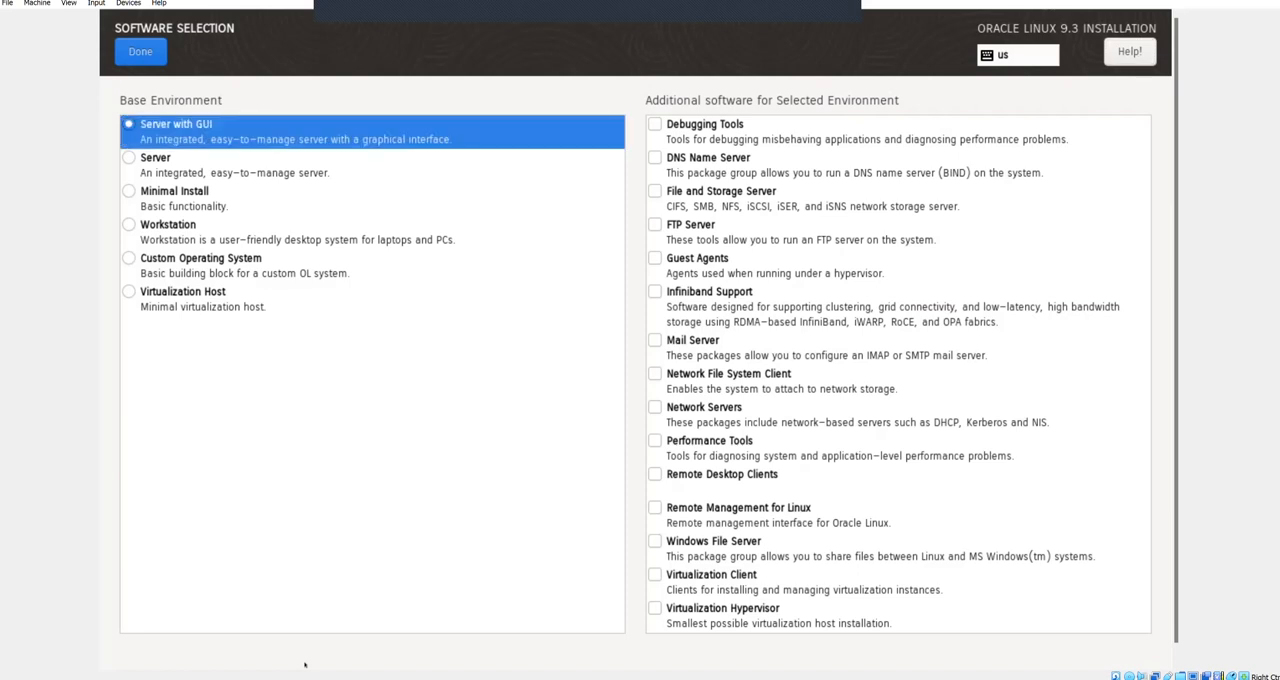
{"action": "key", "text": "Down"}
{"action": "key", "text": "Down"}
{"action": "key", "text": "Down"}
{"action": "key", "text": "Down"}
{"action": "key", "text": "Down"}
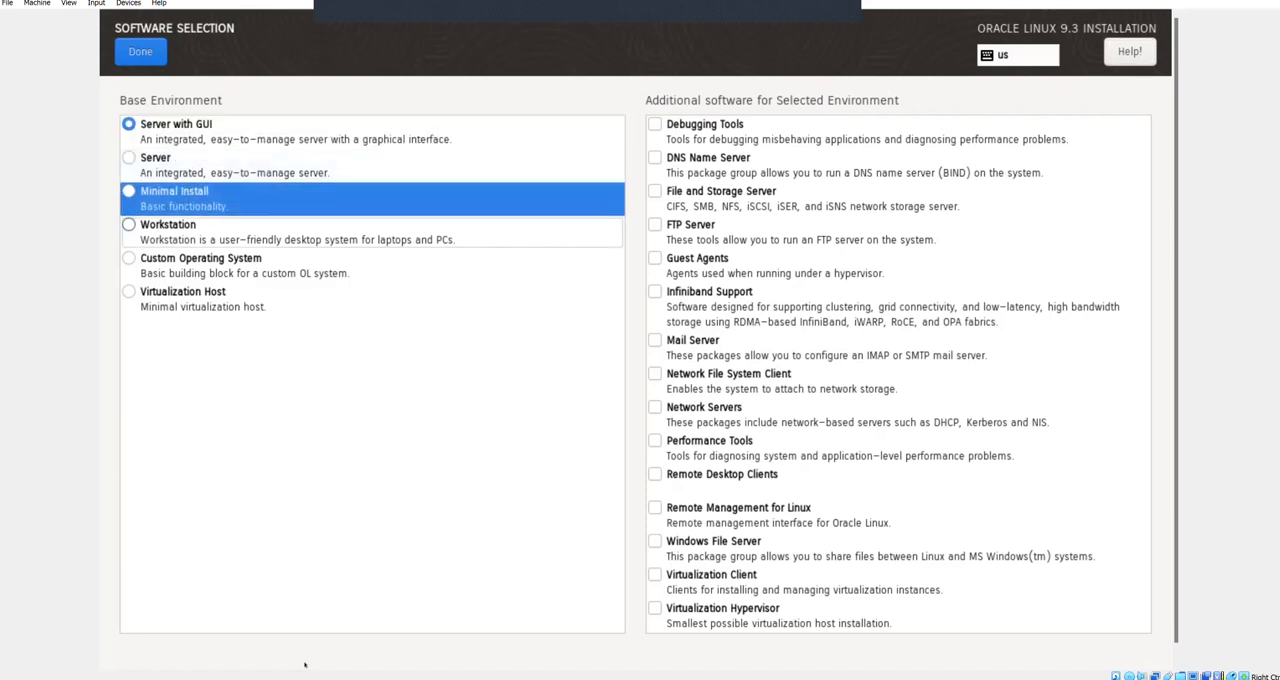
{"action": "key", "text": "Tab"}
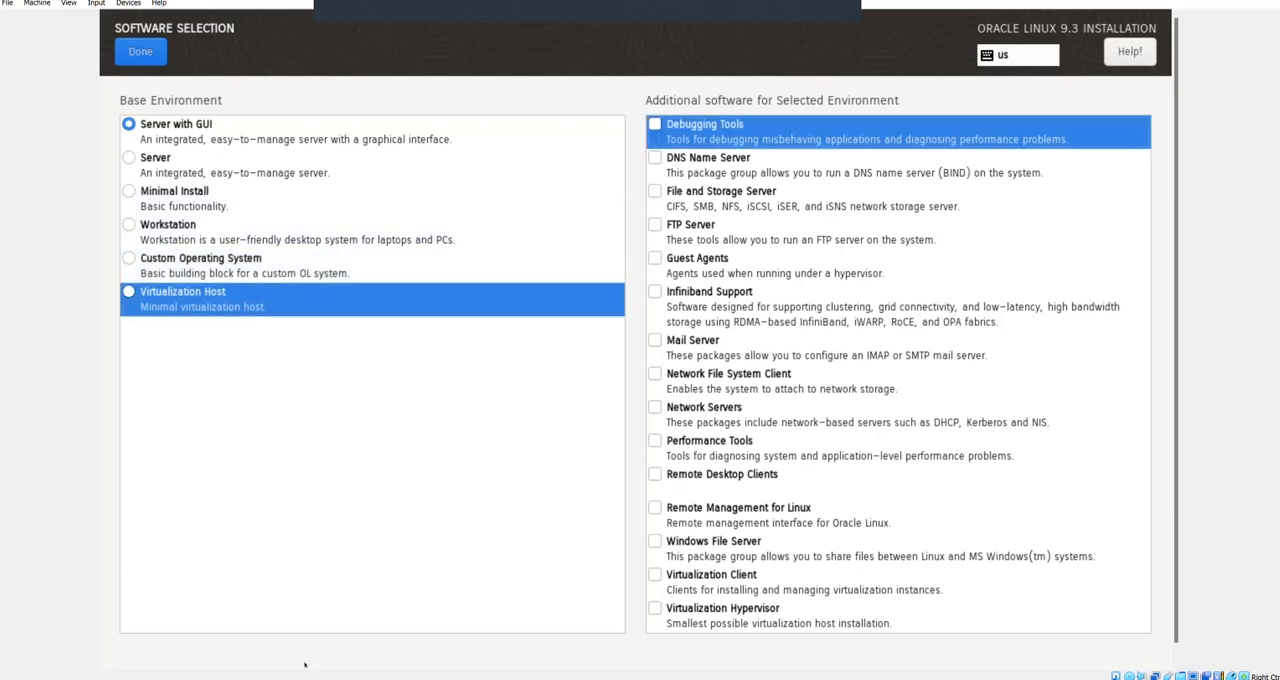
Step: Select every additional software group for the Server with GUI environment, from Debugging Tools through System Tools
{"action": "key", "text": "space"}
{"action": "key", "text": "Down"}
{"action": "key", "text": "space"}
{"action": "key", "text": "Down"}
{"action": "key", "text": "space"}
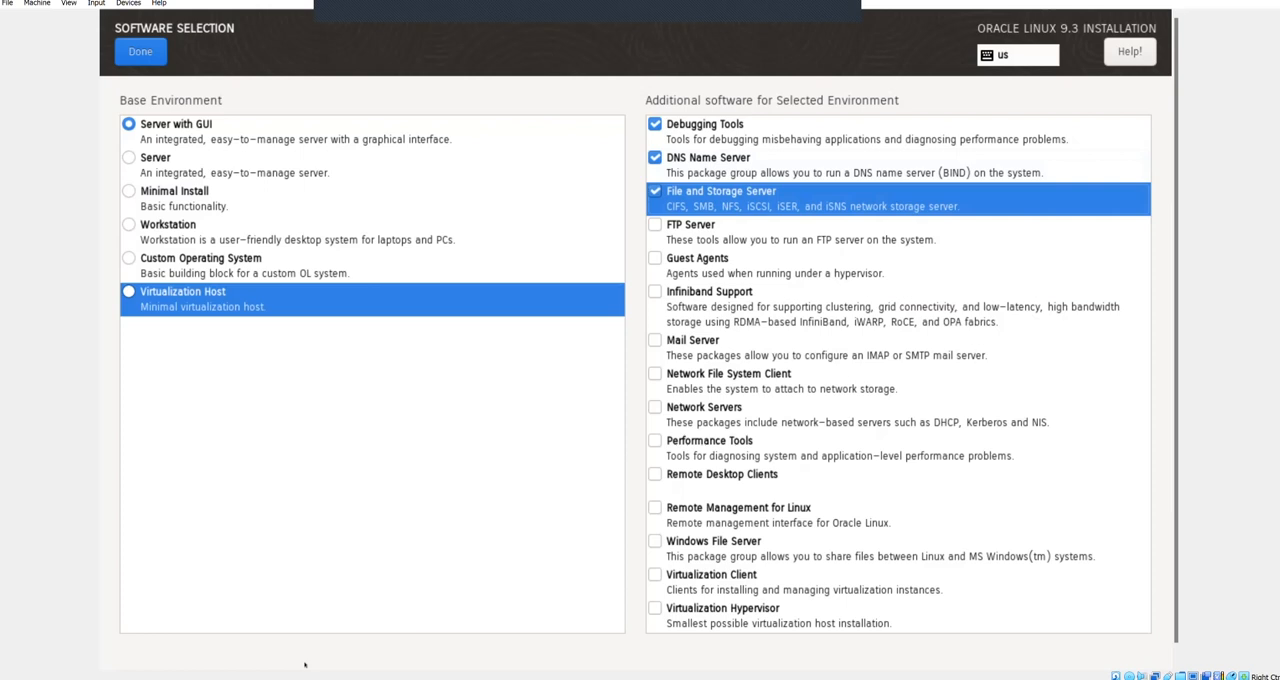
{"action": "key", "text": "Down"}
{"action": "key", "text": "space"}
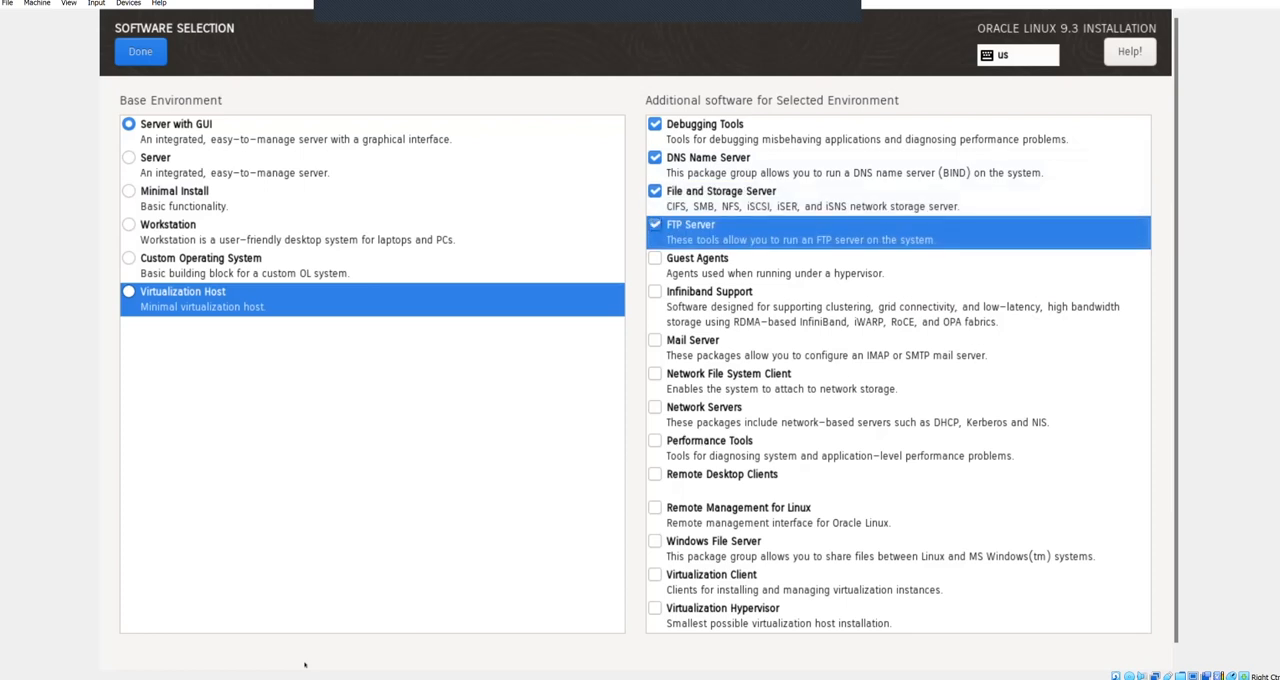
{"action": "key", "text": "Down"}
{"action": "key", "text": "space"}
{"action": "key", "text": "Down"}
{"action": "key", "text": "space"}
{"action": "key", "text": "Down"}
{"action": "key", "text": "space"}
{"action": "key", "text": "Down"}
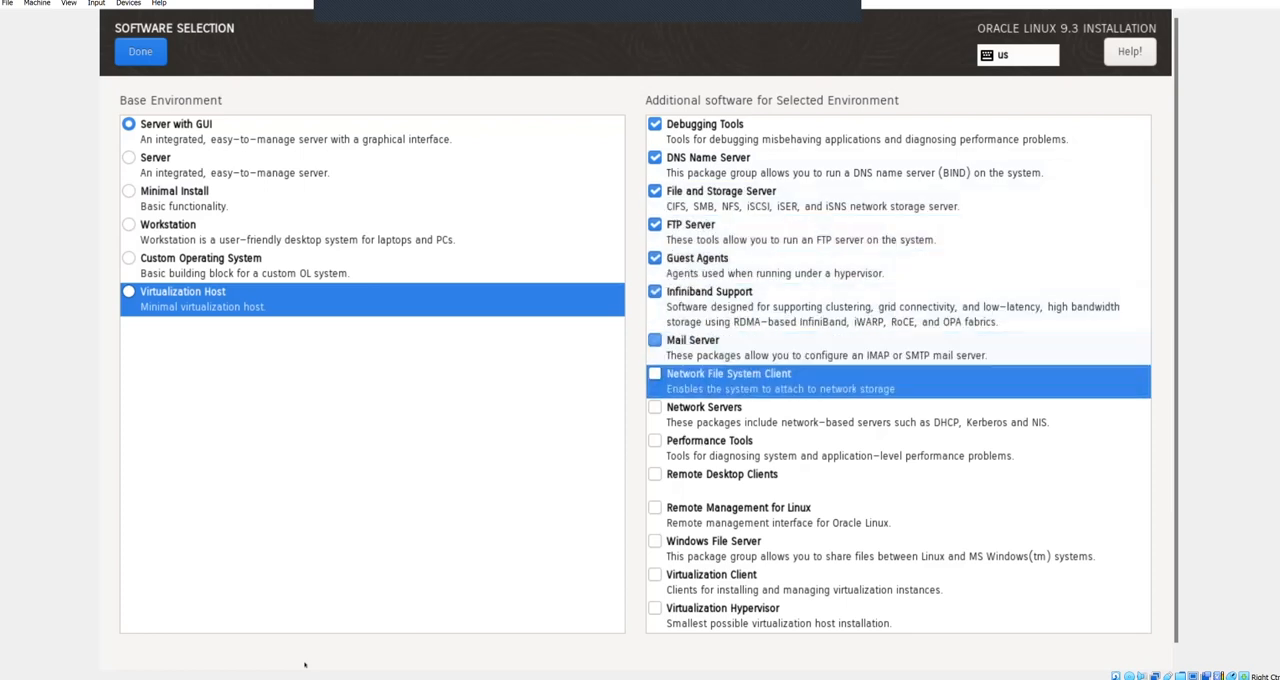
{"action": "key", "text": "space"}
{"action": "key", "text": "Down"}
{"action": "key", "text": "space"}
{"action": "key", "text": "Down"}
{"action": "key", "text": "space"}
{"action": "key", "text": "Down"}
{"action": "key", "text": "space"}
{"action": "key", "text": "Down"}
{"action": "key", "text": "space"}
{"action": "key", "text": "Down"}
{"action": "key", "text": "space"}
{"action": "key", "text": "Down"}
{"action": "key", "text": "space"}
{"action": "key", "text": "Down"}
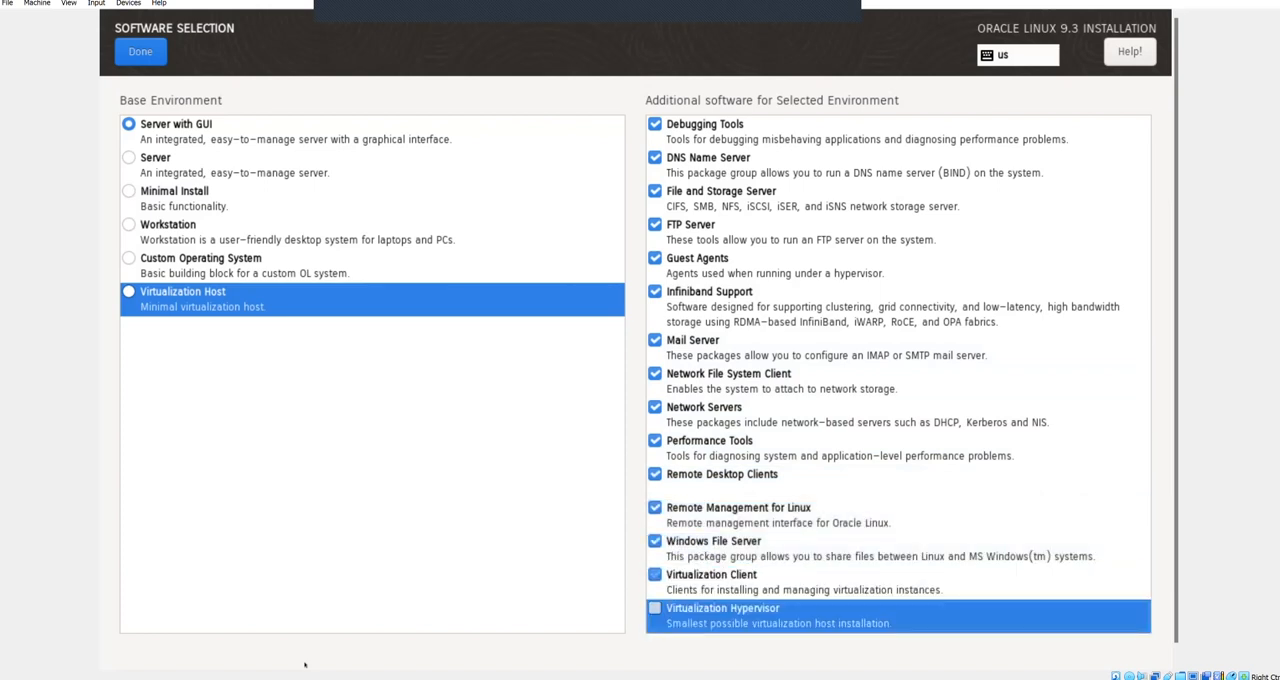
{"action": "key", "text": "space"}
{"action": "key", "text": "Down"}
{"action": "key", "text": "space"}
{"action": "key", "text": "Down"}
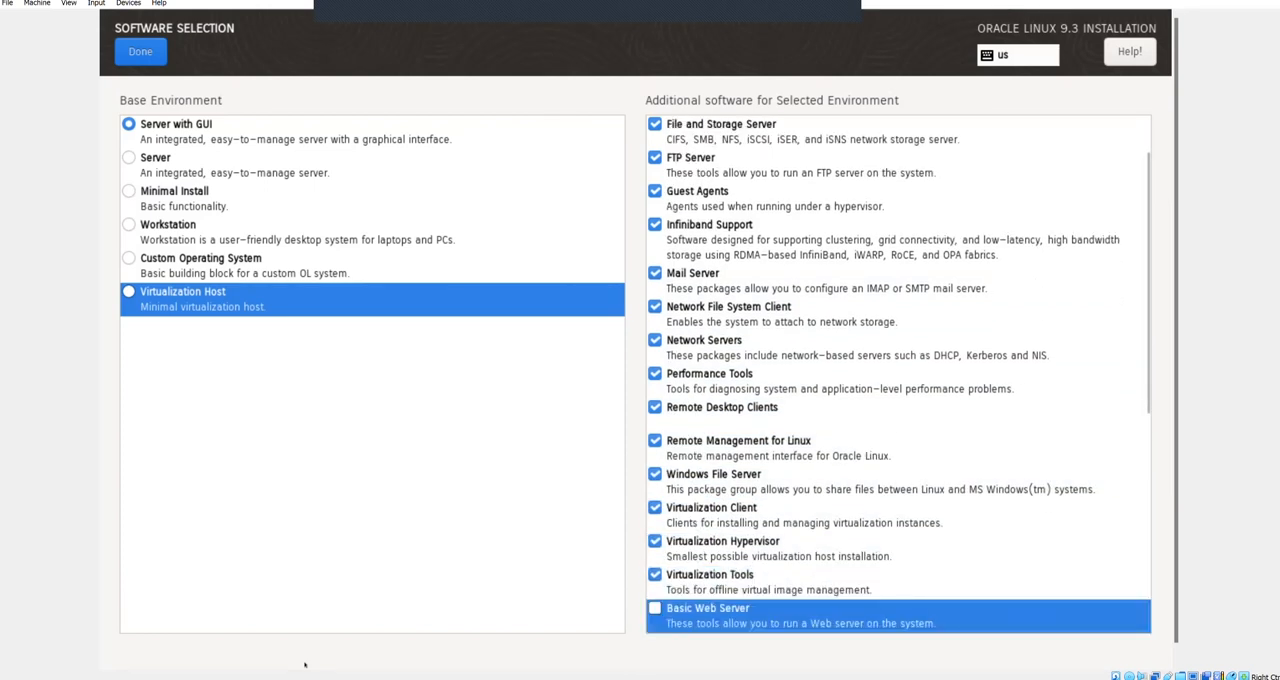
{"action": "key", "text": "space"}
{"action": "key", "text": "Down"}
{"action": "key", "text": "space"}
{"action": "key", "text": "Down"}
{"action": "key", "text": "space"}
{"action": "key", "text": "Down"}
{"action": "key", "text": "space"}
{"action": "key", "text": "Down"}
{"action": "key", "text": "space"}
{"action": "key", "text": "Down"}
{"action": "key", "text": "space"}
{"action": "key", "text": "Down"}
{"action": "key", "text": "space"}
{"action": "key", "text": "Down"}
{"action": "key", "text": "space"}
{"action": "key", "text": "Down"}
{"action": "key", "text": "space"}
{"action": "key", "text": "Down"}
{"action": "key", "text": "space"}
{"action": "key", "text": "Down"}
{"action": "key", "text": "space"}
{"action": "key", "text": "Down"}
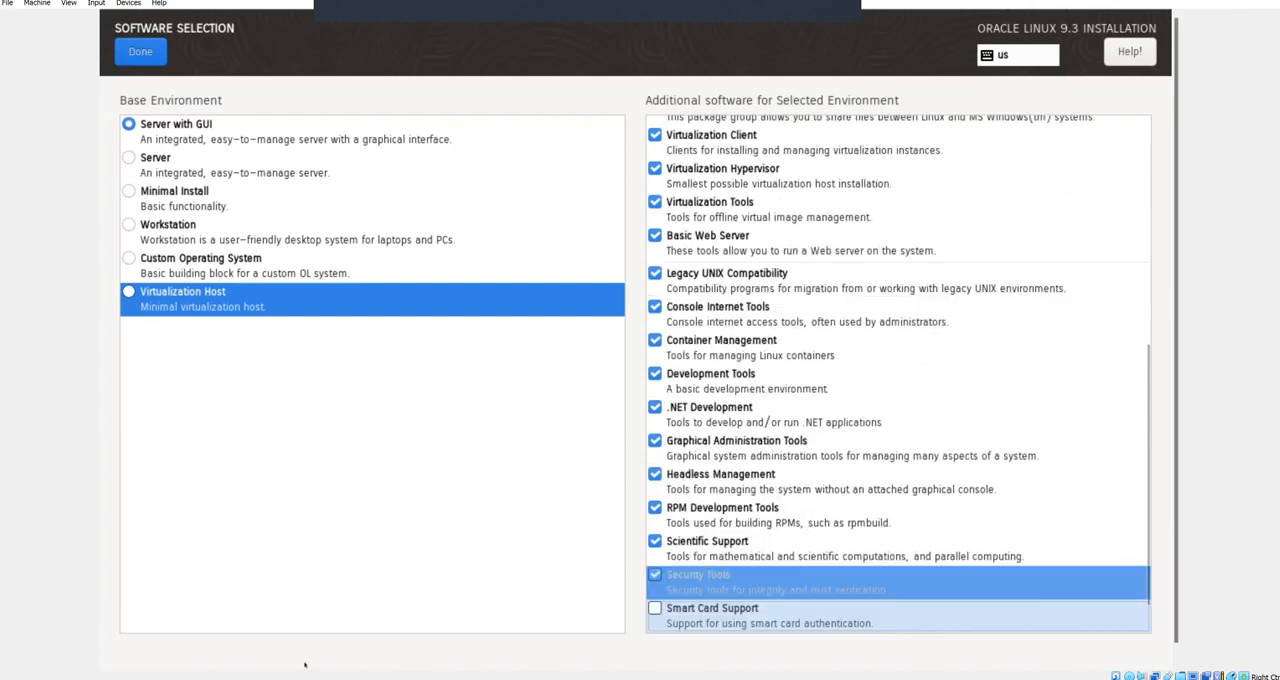
{"action": "key", "text": "space"}
{"action": "key", "text": "Down"}
{"action": "key", "text": "space"}
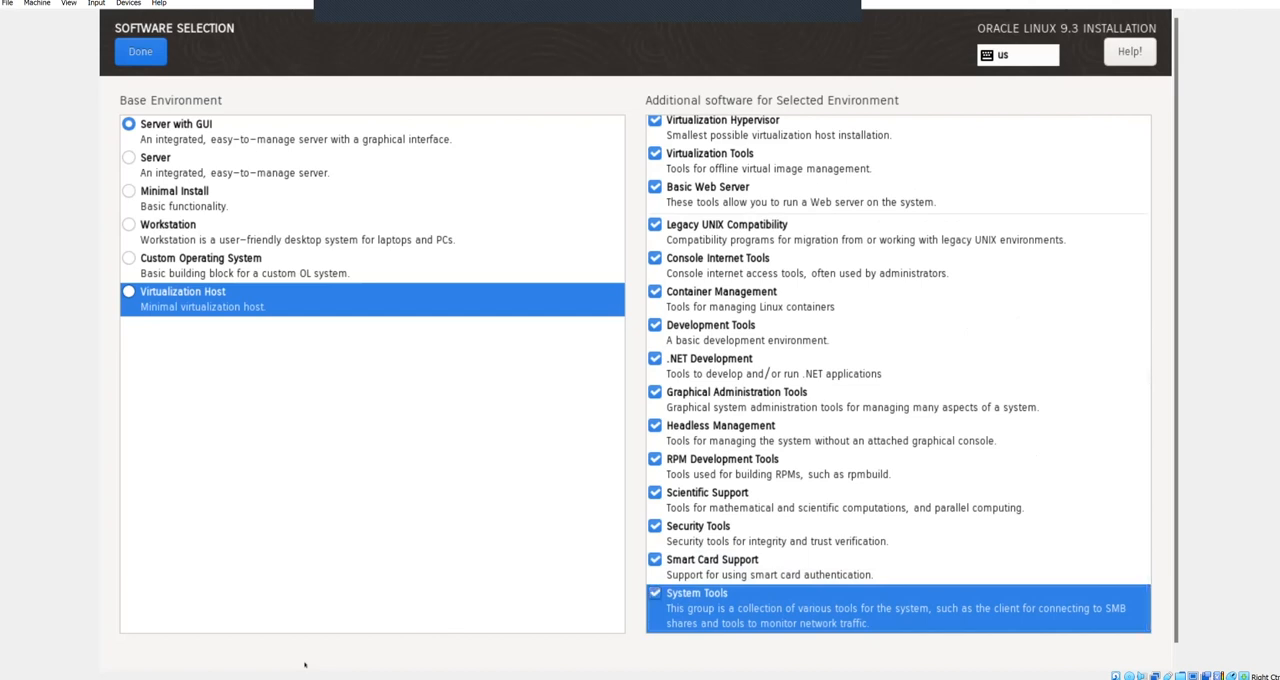
Step: Check that all additional software groups are selected and confirm the software selection
{"action": "key", "text": "Up"}
{"action": "key", "text": "Up"}
{"action": "key", "text": "Up"}
{"action": "key", "text": "Up"}
{"action": "key", "text": "Up"}
{"action": "key", "text": "Up"}
{"action": "key", "text": "Up"}
{"action": "key", "text": "Up"}
{"action": "key", "text": "Up"}
{"action": "key", "text": "Up"}
{"action": "key", "text": "Up"}
{"action": "key", "text": "Up"}
{"action": "key", "text": "Up"}
{"action": "key", "text": "Up"}
{"action": "key", "text": "Up"}
{"action": "key", "text": "Up"}
{"action": "key", "text": "Up"}
{"action": "key", "text": "Up"}
{"action": "key", "text": "Up"}
{"action": "key", "text": "Up"}
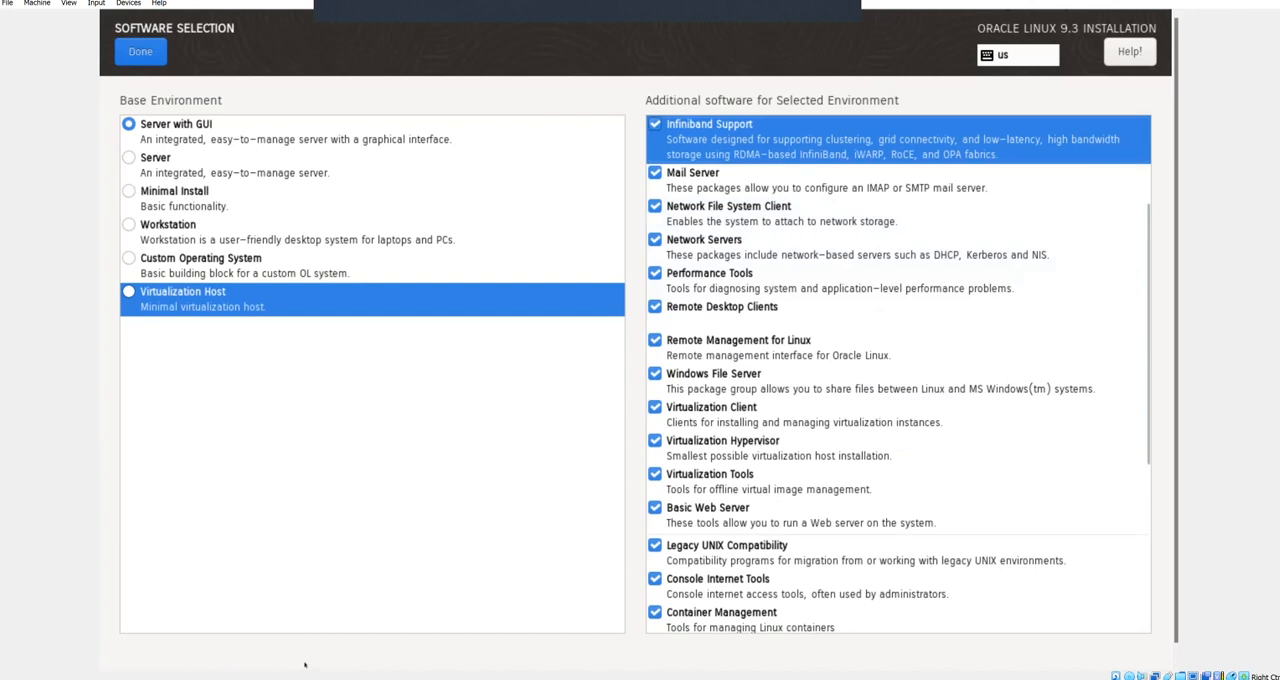
{"action": "key", "text": "Down"}
{"action": "key", "text": "Down"}
{"action": "key", "text": "Down"}
{"action": "key", "text": "Down"}
{"action": "key", "text": "Down"}
{"action": "key", "text": "Down"}
{"action": "key", "text": "Down"}
{"action": "key", "text": "Down"}
{"action": "key", "text": "Down"}
{"action": "key", "text": "Down"}
{"action": "key", "text": "Down"}
{"action": "key", "text": "Down"}
{"action": "key", "text": "Down"}
{"action": "key", "text": "Down"}
{"action": "key", "text": "Down"}
{"action": "key", "text": "Down"}
{"action": "key", "text": "Down"}
{"action": "key", "text": "Down"}
{"action": "key", "text": "Down"}
{"action": "key", "text": "Down"}
{"action": "key", "text": "Down"}
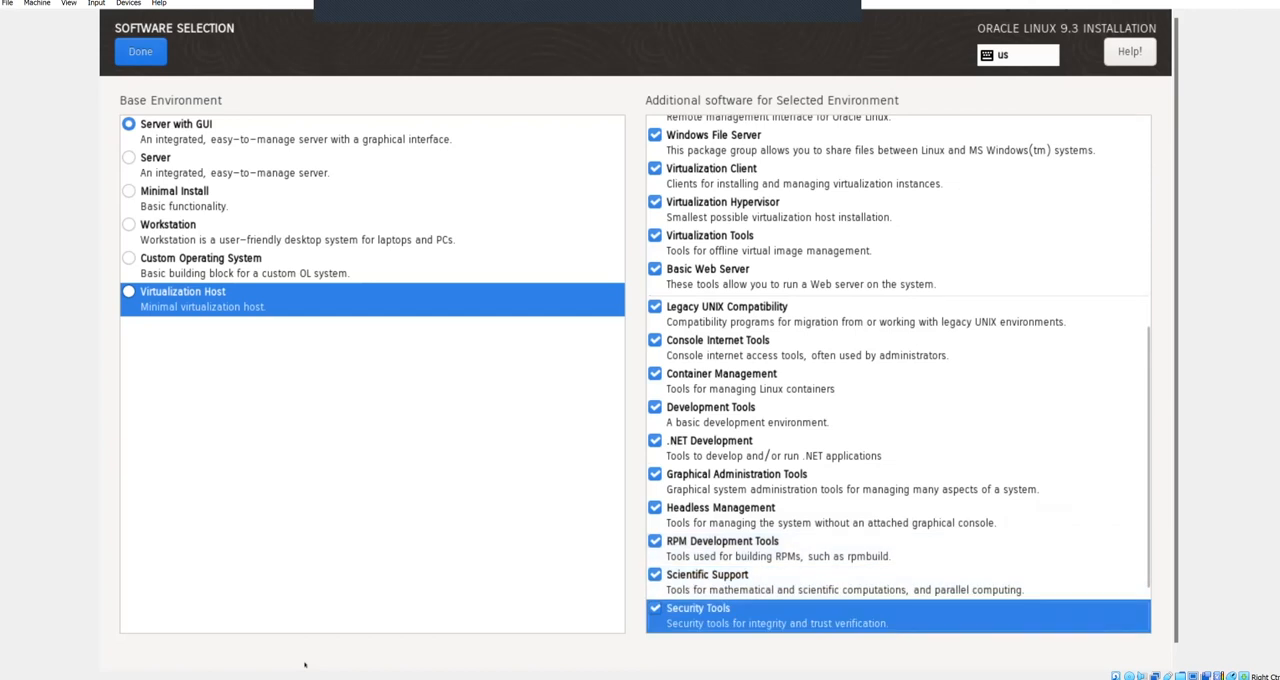
{"action": "key", "text": "Down"}
{"action": "key", "text": "Down"}
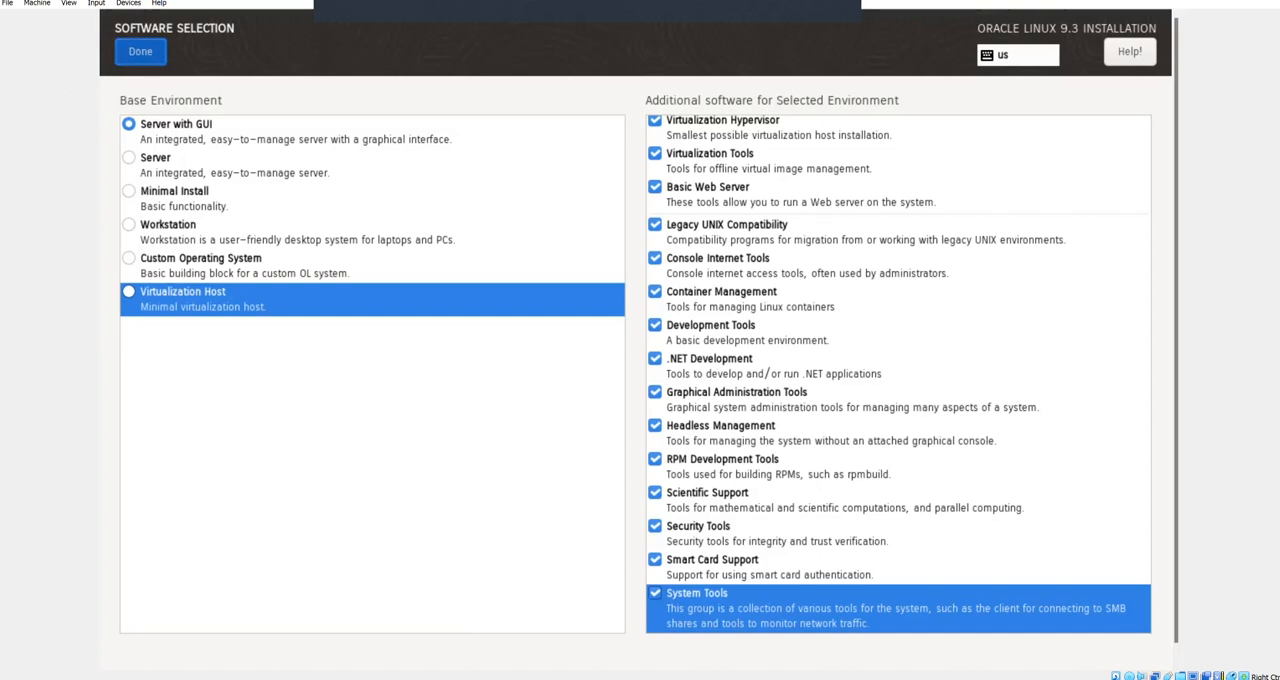
{"action": "left_click", "coordinate": [140, 51]}
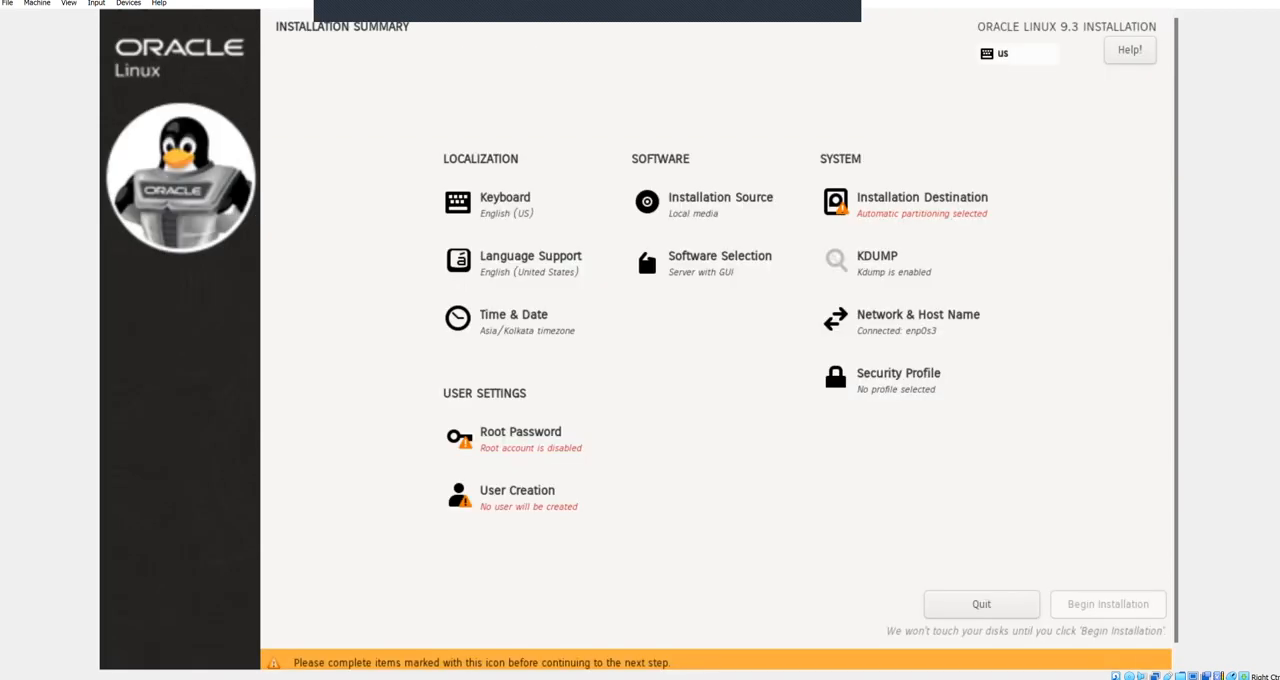
Step: Set the installation destination's storage configuration to Custom for the 150 GiB disk and continue to manual partitioning
{"action": "key", "text": "Tab"}
{"action": "key", "text": "Tab"}
{"action": "key", "text": "Tab"}
{"action": "key", "text": "Tab"}
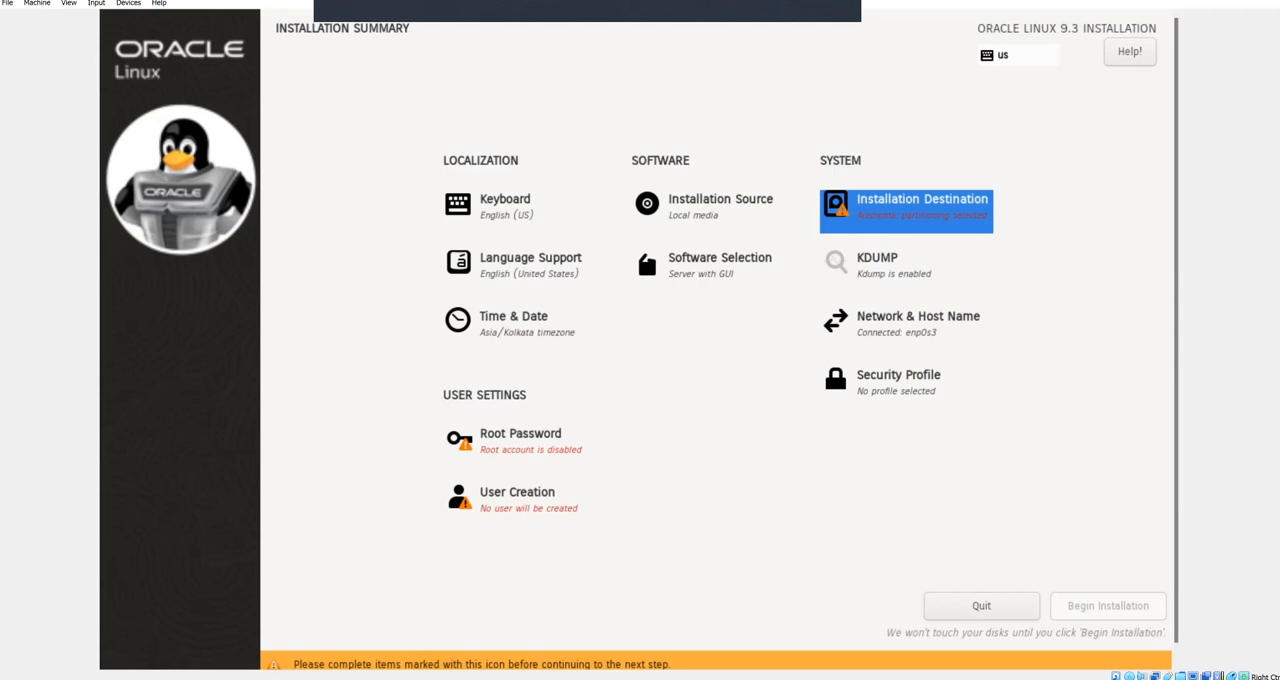
{"action": "key", "text": "Return"}
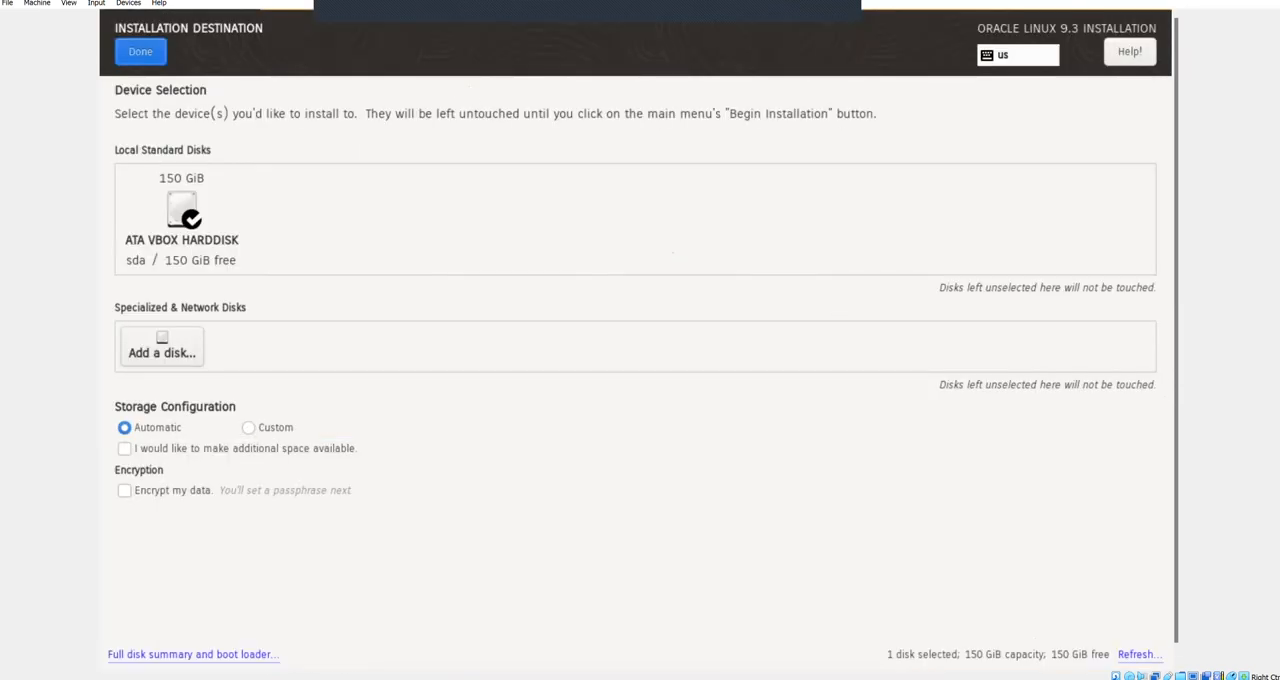
{"action": "key", "text": "Tab"}
{"action": "key", "text": "Tab"}
{"action": "key", "text": "Tab"}
{"action": "key", "text": "Tab"}
{"action": "key", "text": "Right"}
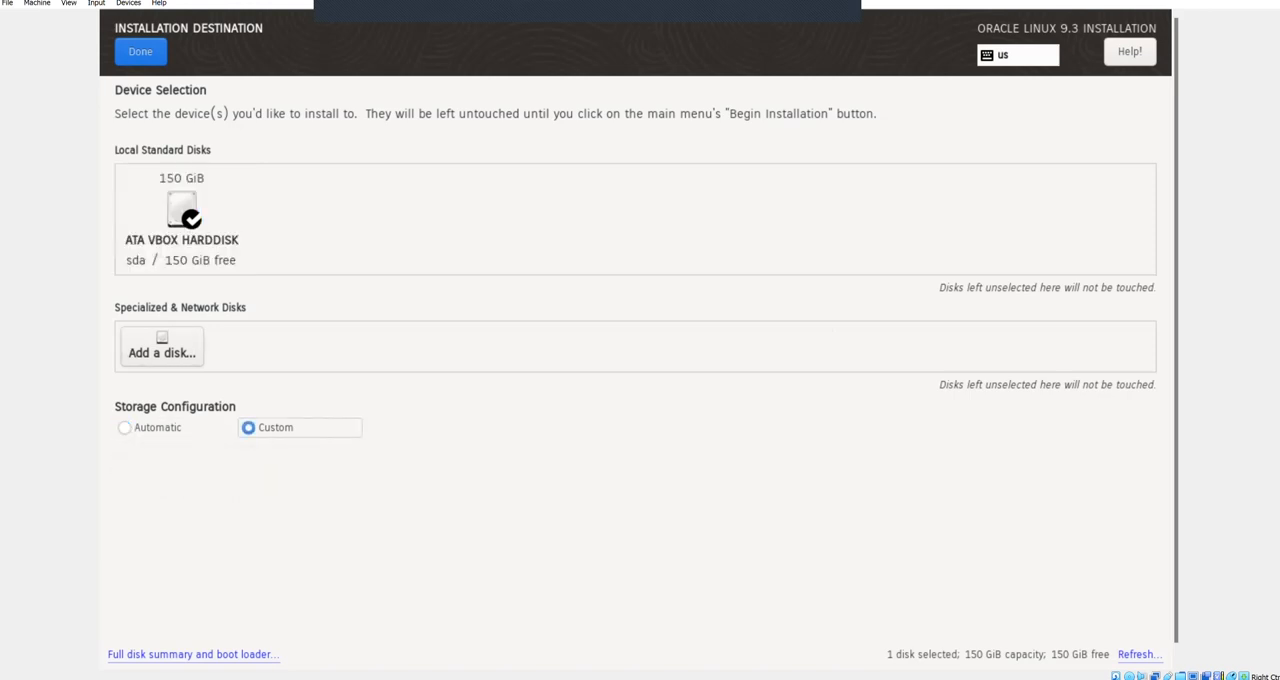
{"action": "key", "text": "Tab"}
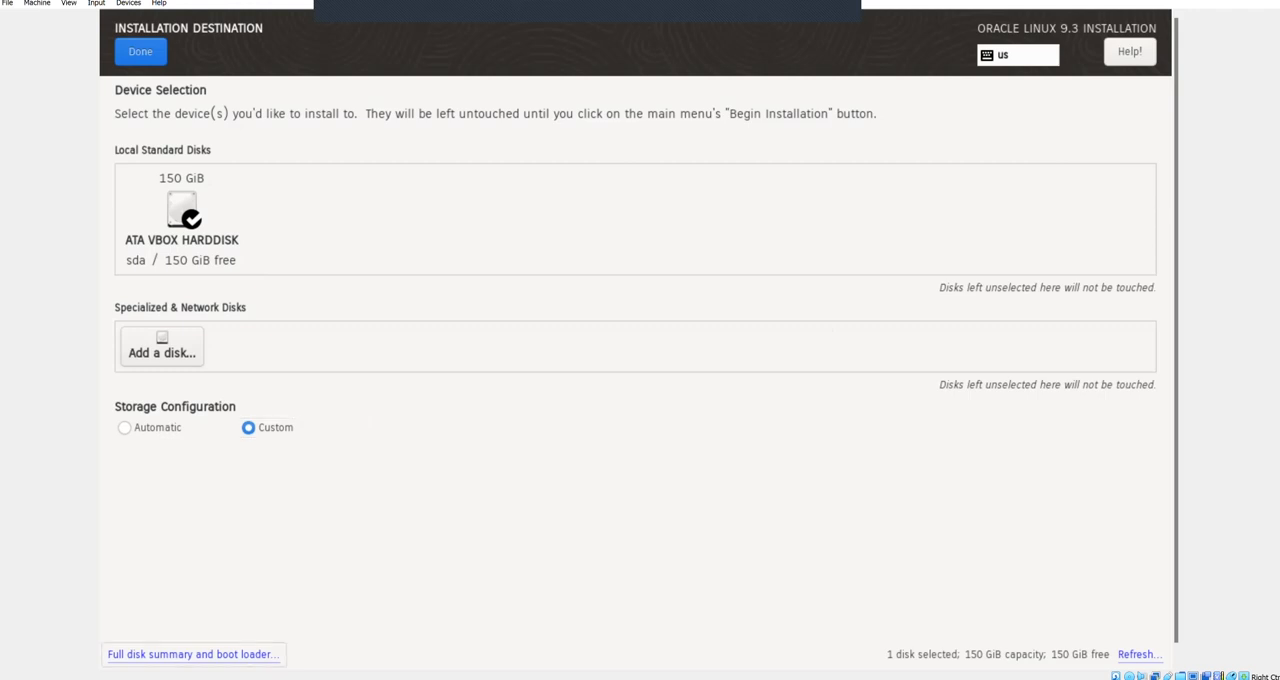
{"action": "key", "text": "Tab"}
{"action": "key", "text": "Return"}
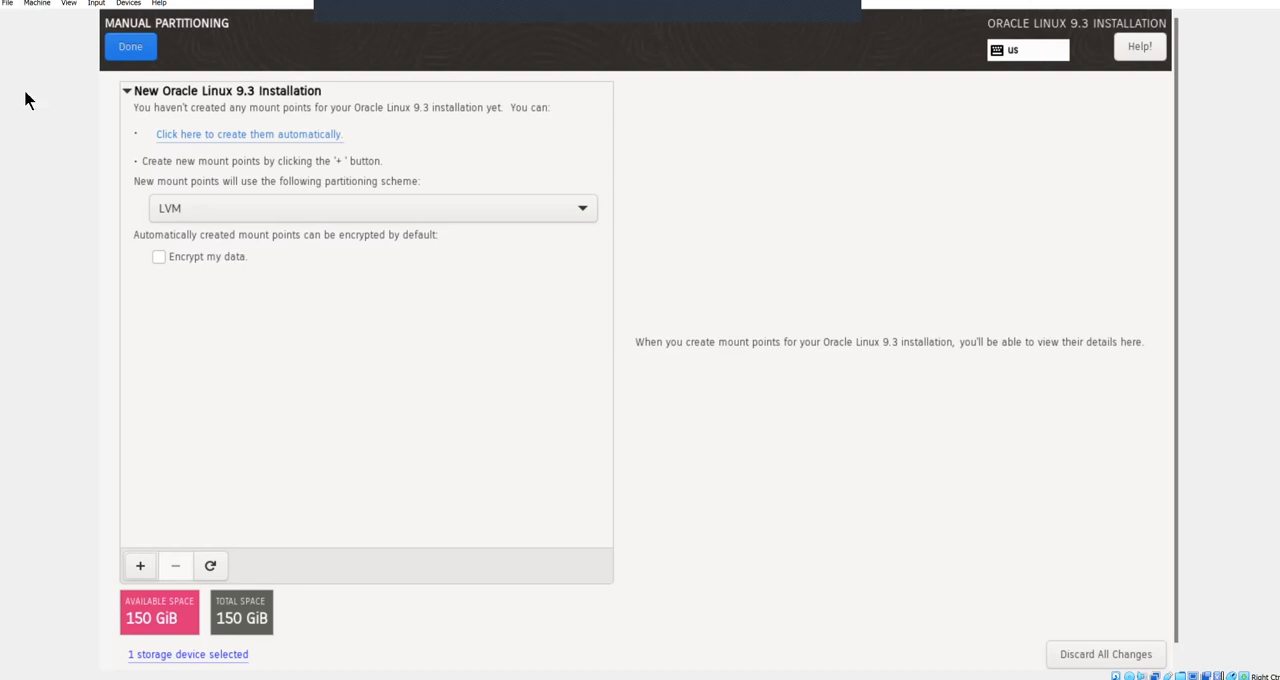
Step: Add a /boot mount point with a desired capacity of 1g
{"action": "left_click", "coordinate": [140, 565]}
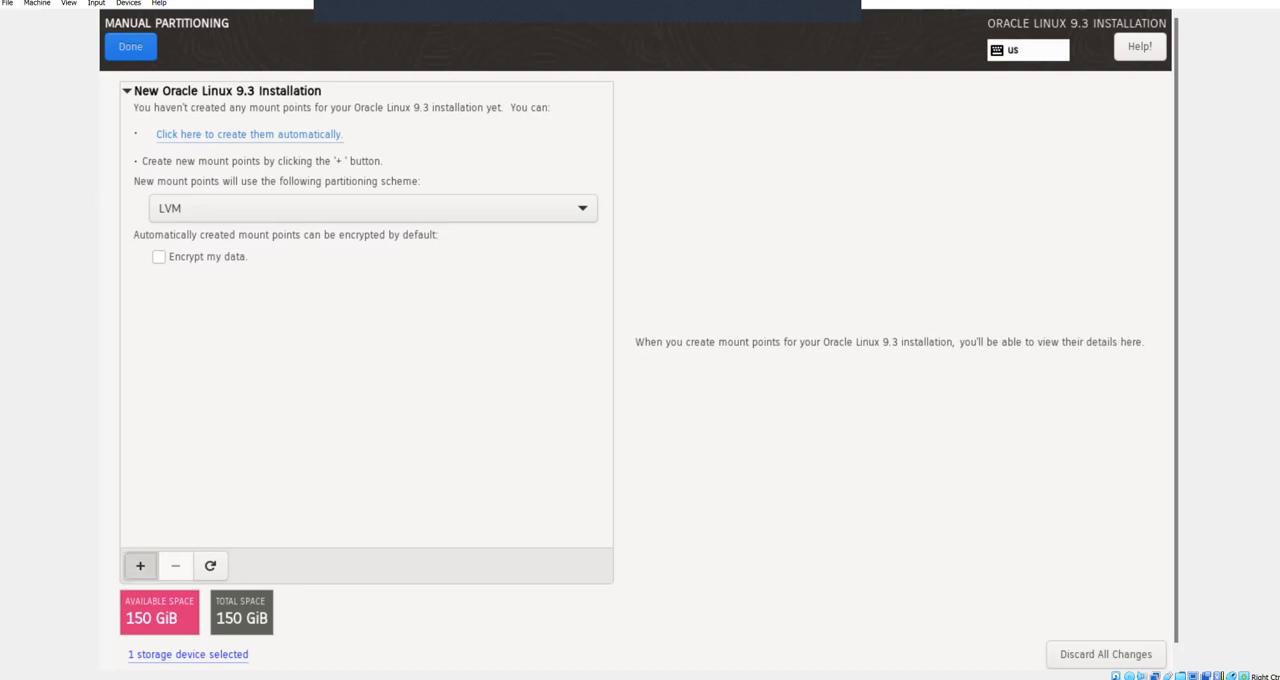
{"action": "type", "text": "/"}
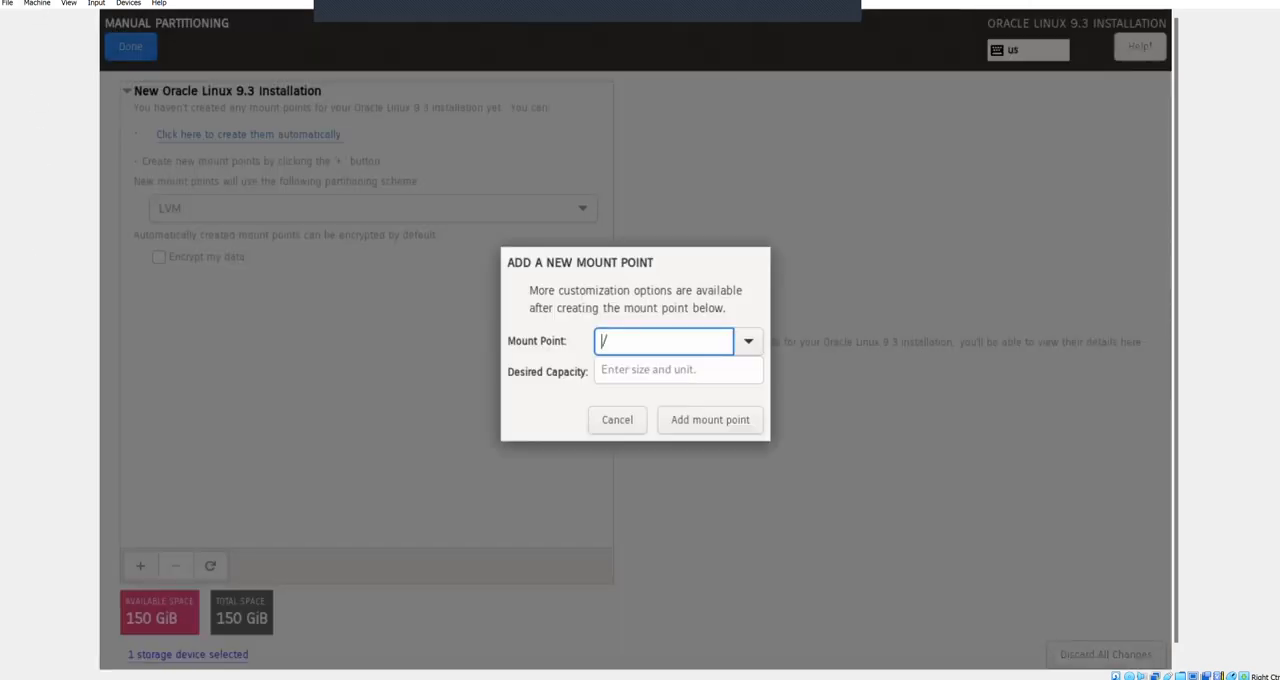
{"action": "type", "text": "boot"}
{"action": "key", "text": "Tab"}
{"action": "key", "text": "Tab"}
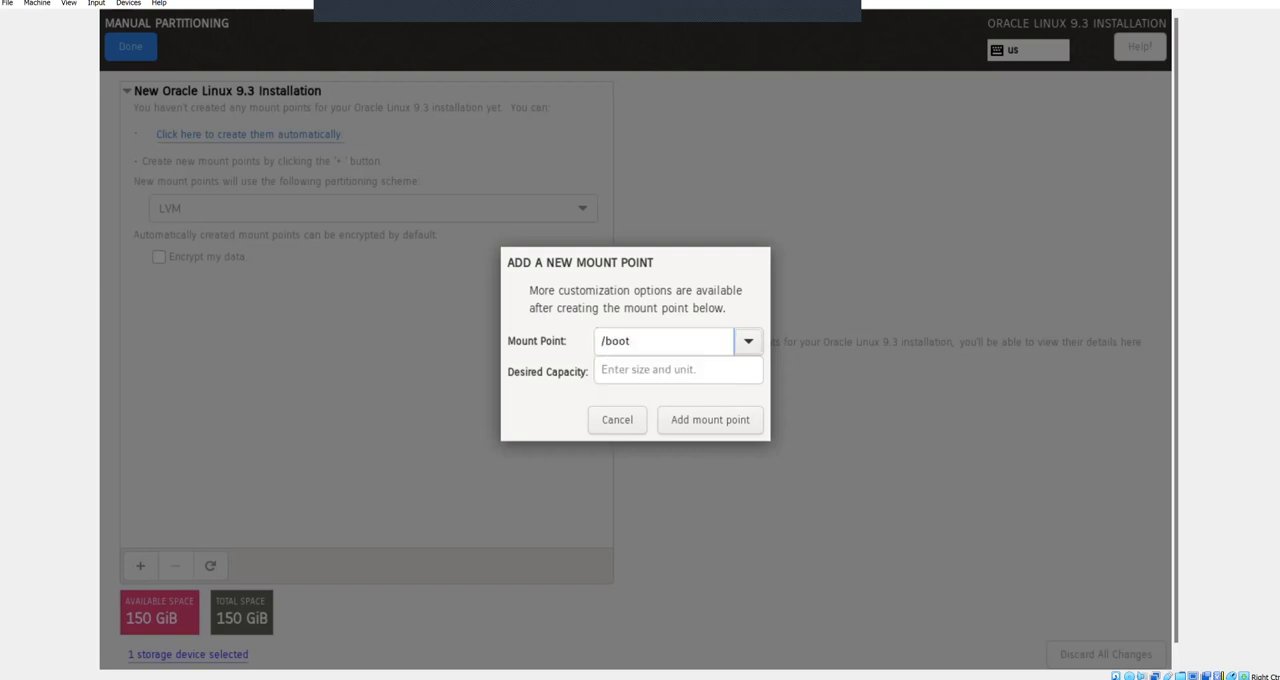
{"action": "type", "text": "1g"}
{"action": "key", "text": "Tab"}
{"action": "key", "text": "Tab"}
{"action": "key", "text": "Return"}
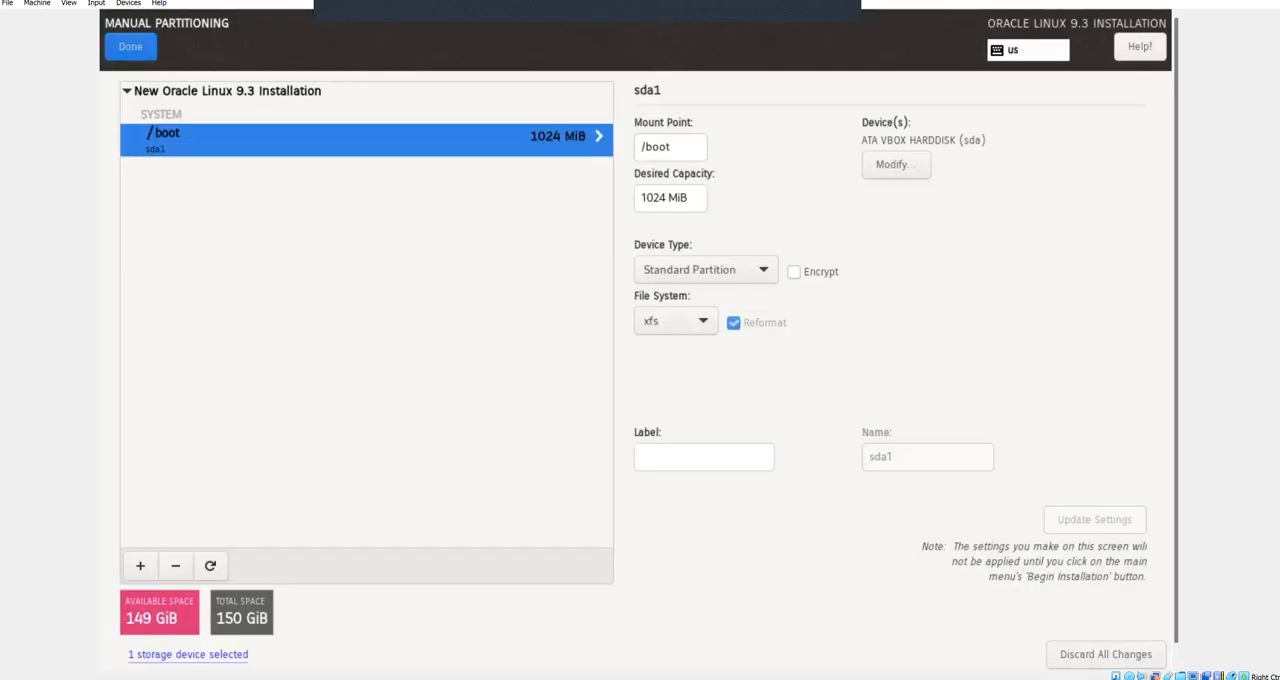
Step: Add a root (/) mount point with a desired capacity of 30g
{"action": "key", "text": "Tab"}
{"action": "key", "text": "Tab"}
{"action": "key", "text": "Tab"}
{"action": "key", "text": "Tab"}
{"action": "key", "text": "Tab"}
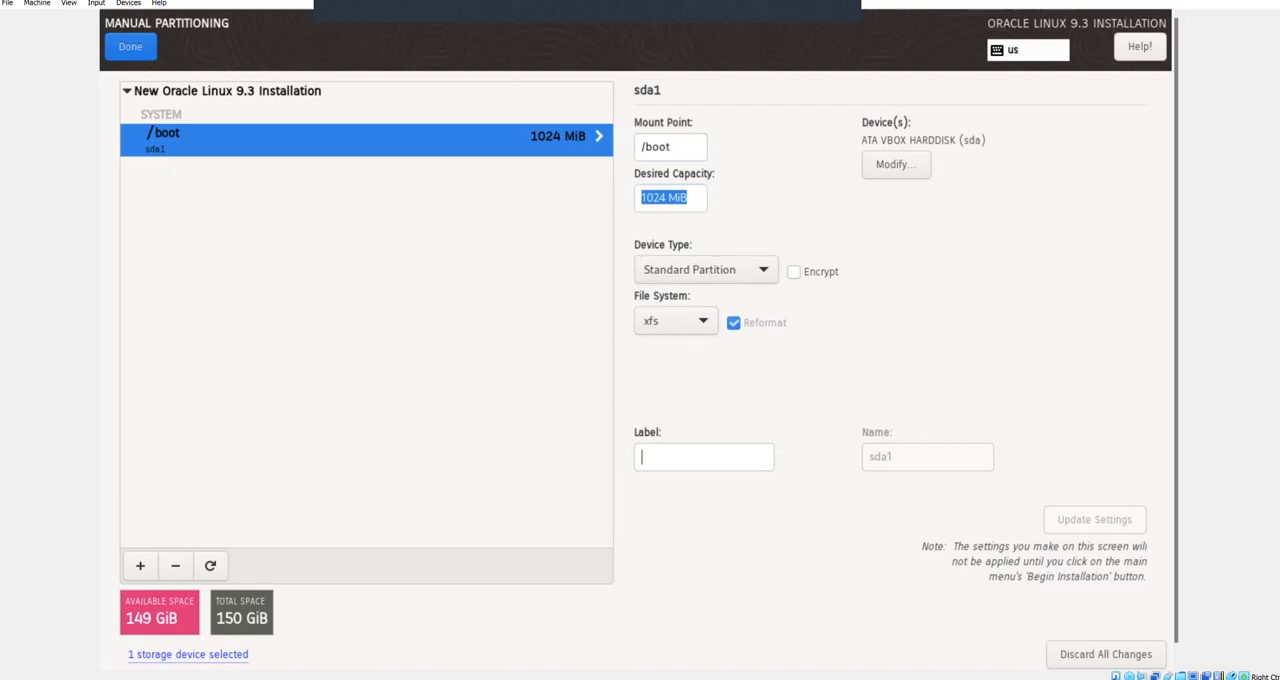
{"action": "key", "text": "Return"}
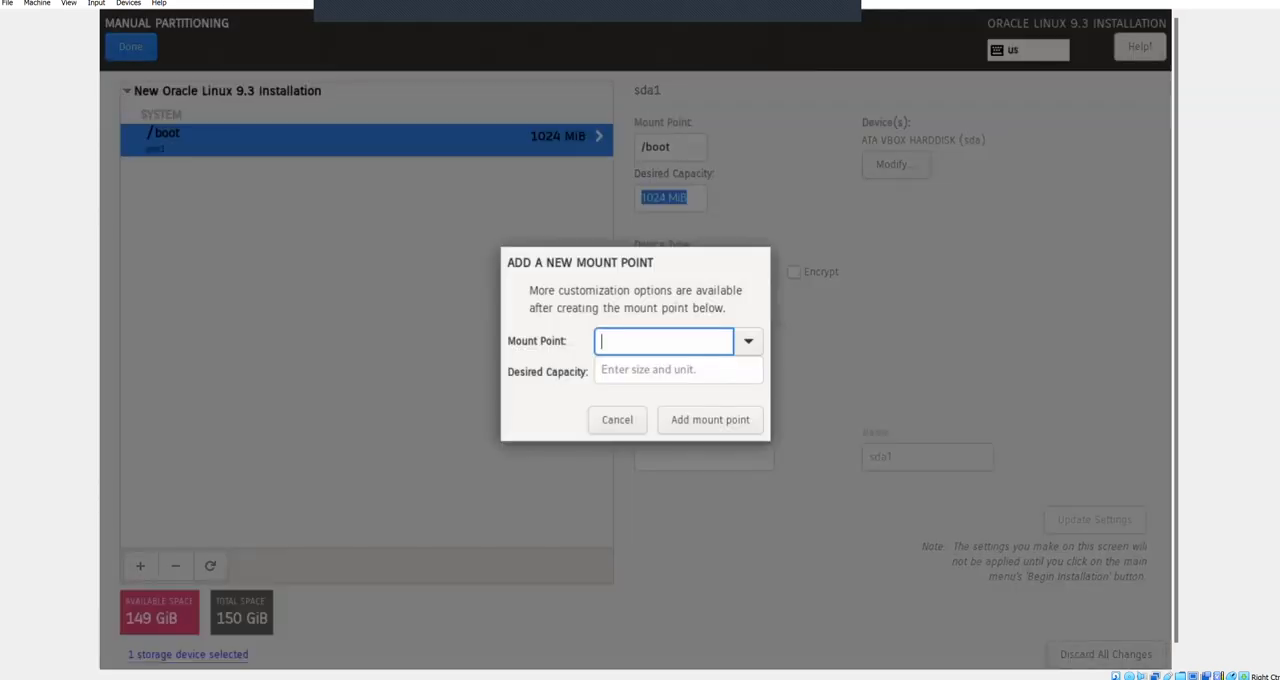
{"action": "type", "text": "/"}
{"action": "key", "text": "Escape"}
{"action": "key", "text": "Tab"}
{"action": "key", "text": "Tab"}
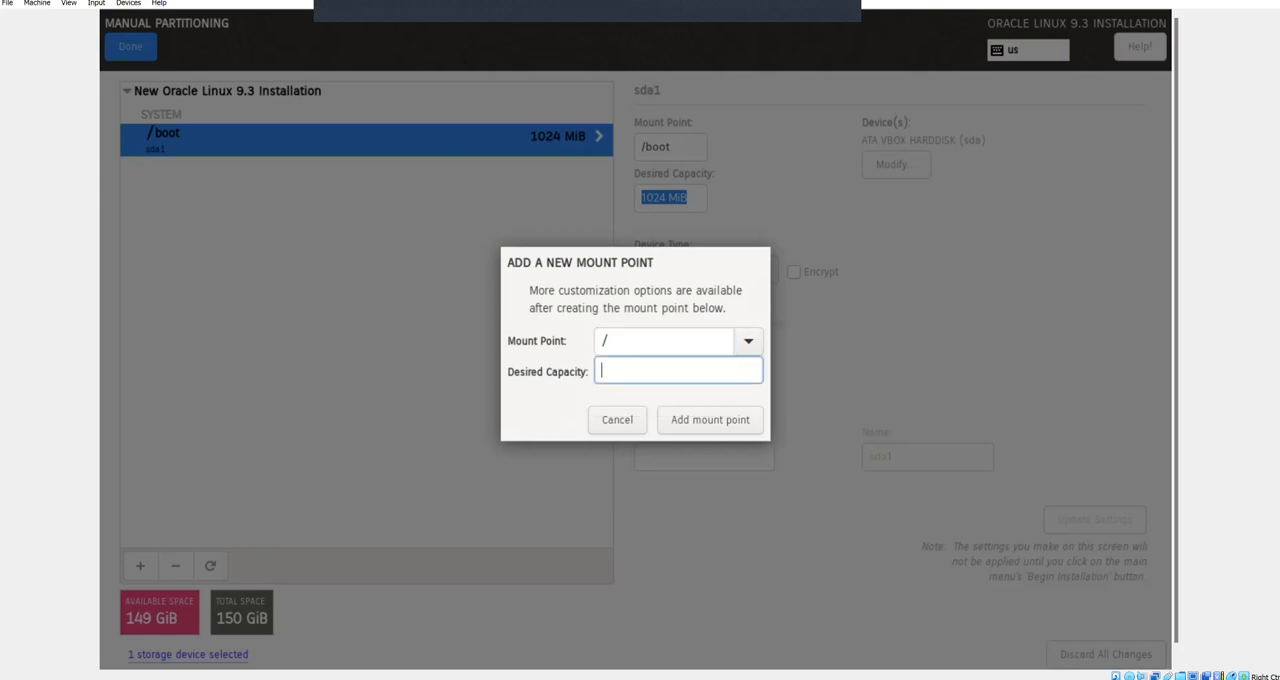
{"action": "type", "text": "20"}
{"action": "key", "text": "BackSpace"}
{"action": "key", "text": "BackSpace"}
{"action": "type", "text": "30g"}
{"action": "key", "text": "Return"}
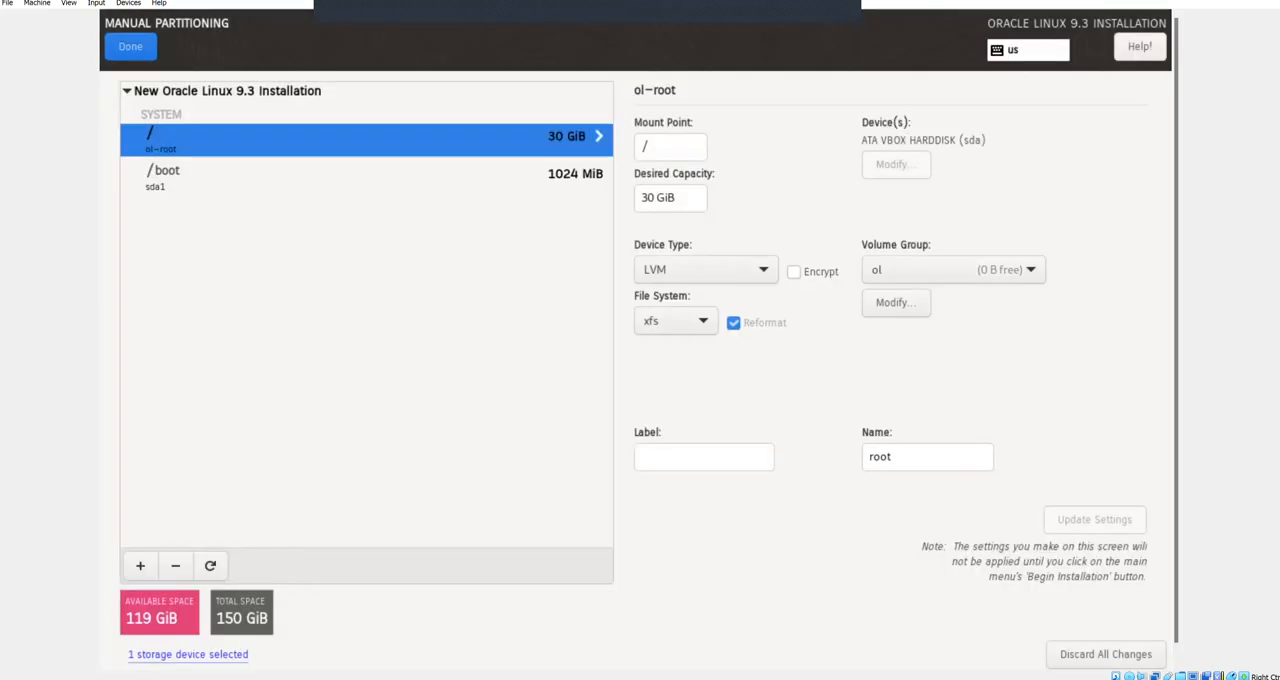
Step: Add a swap mount point with a desired capacity of 16g
{"action": "key", "text": "Tab"}
{"action": "key", "text": "Tab"}
{"action": "key", "text": "Tab"}
{"action": "key", "text": "Tab"}
{"action": "key", "text": "Tab"}
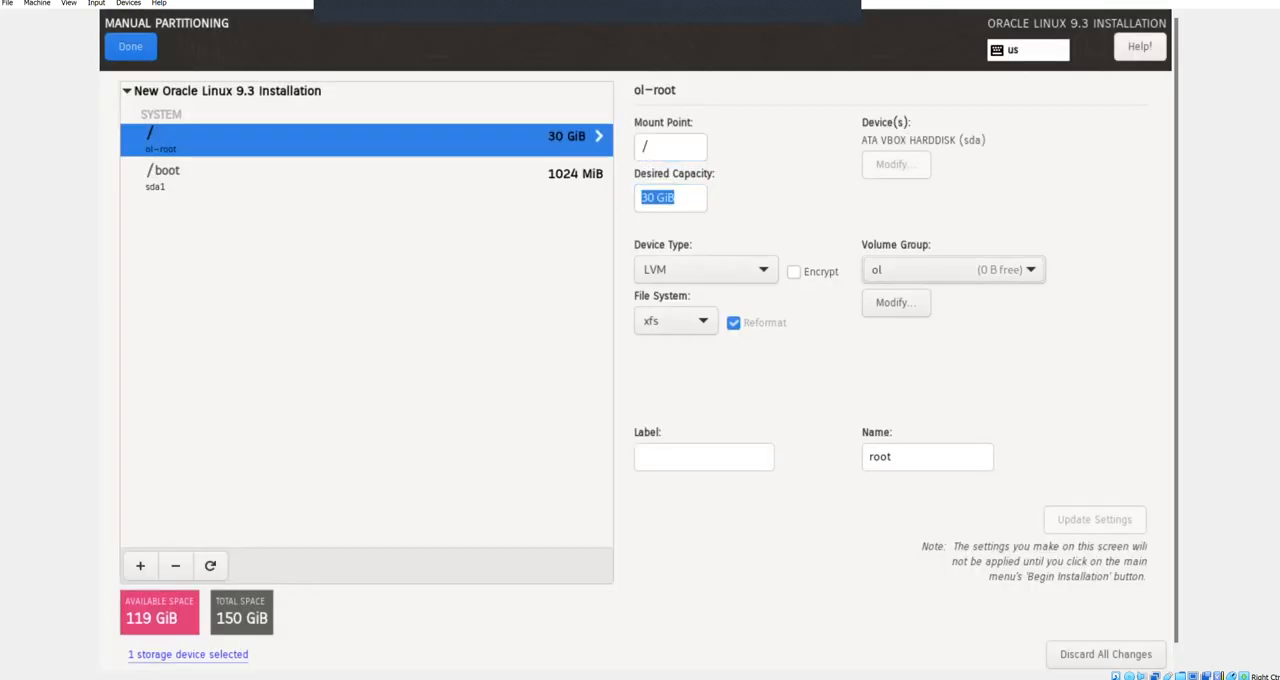
{"action": "key", "text": "Tab"}
{"action": "key", "text": "Tab"}
{"action": "key", "text": "Tab"}
{"action": "key", "text": "Tab"}
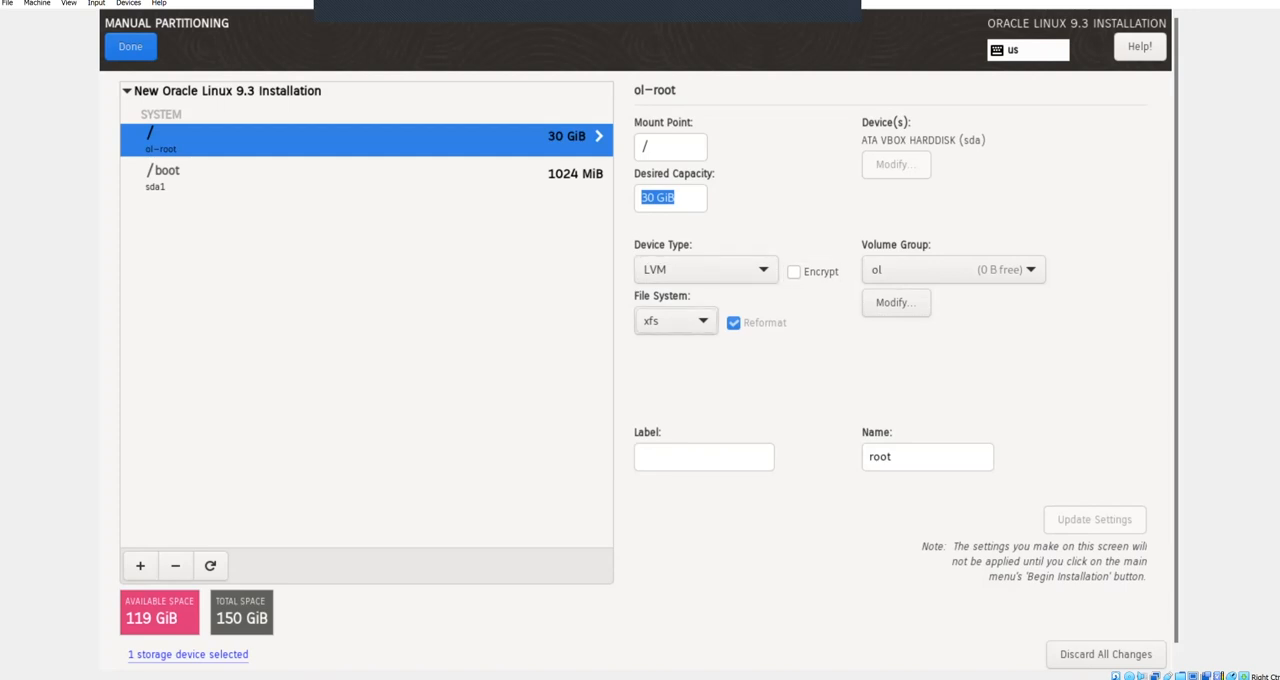
{"action": "key", "text": "Tab"}
{"action": "key", "text": "Tab"}
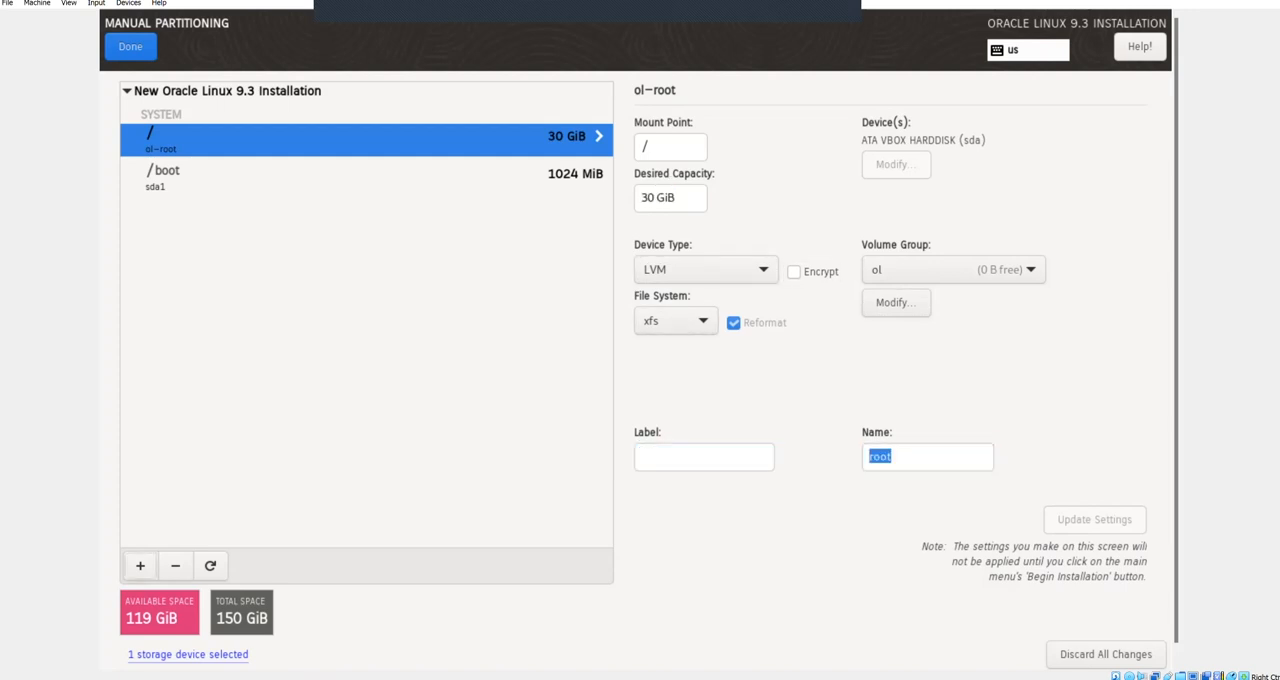
{"action": "key", "text": "Return"}
{"action": "key", "text": "Down"}
{"action": "key", "text": "Down"}
{"action": "key", "text": "Down"}
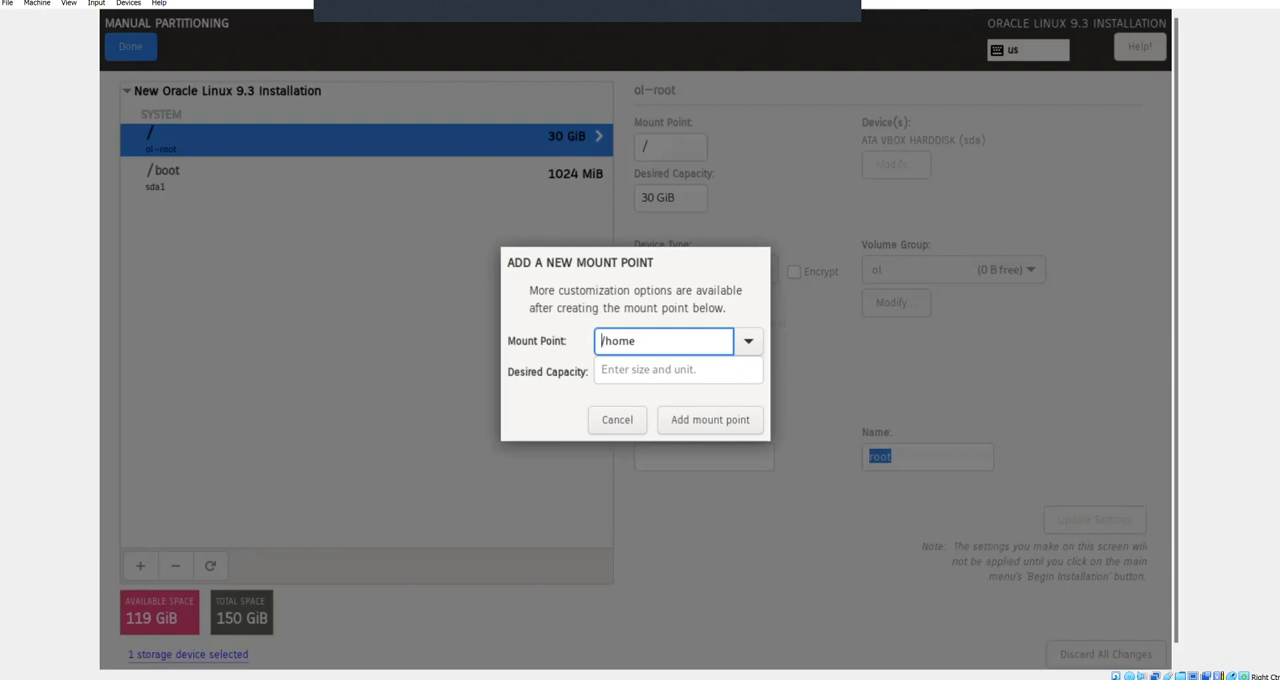
{"action": "key", "text": "Tab"}
{"action": "key", "text": "Tab"}
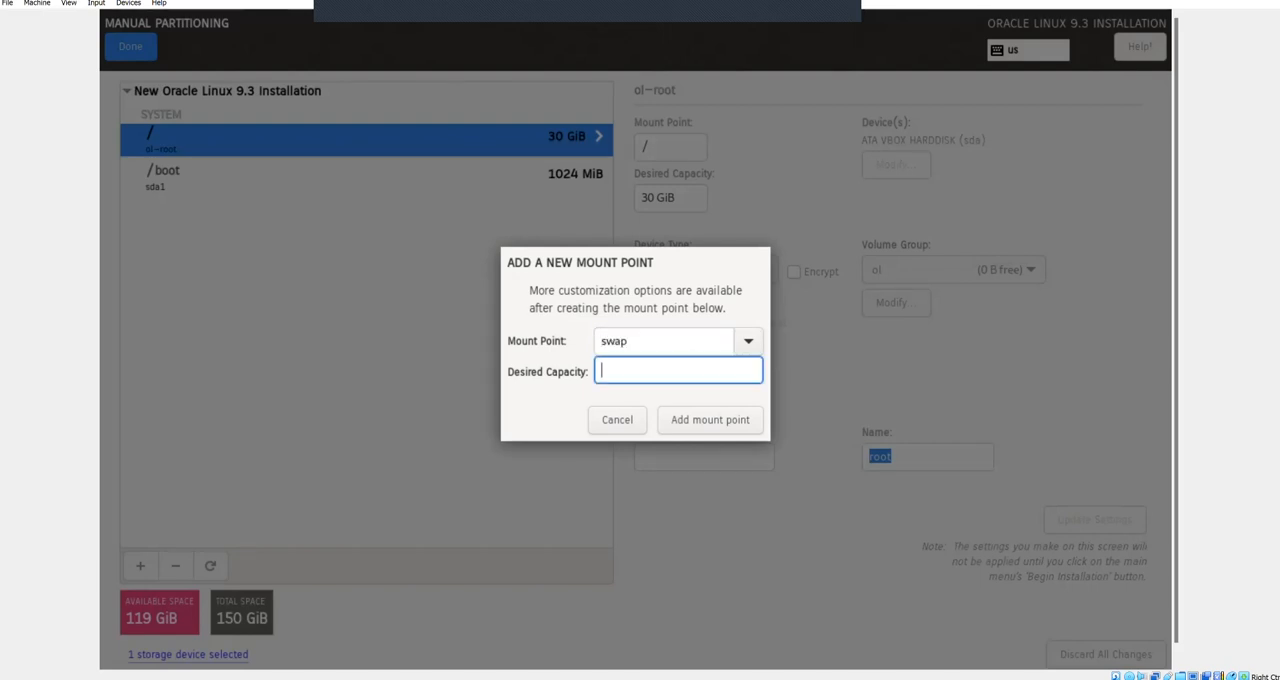
{"action": "type", "text": "16g"}
{"action": "key", "text": "Tab"}
{"action": "key", "text": "Tab"}
{"action": "key", "text": "Return"}
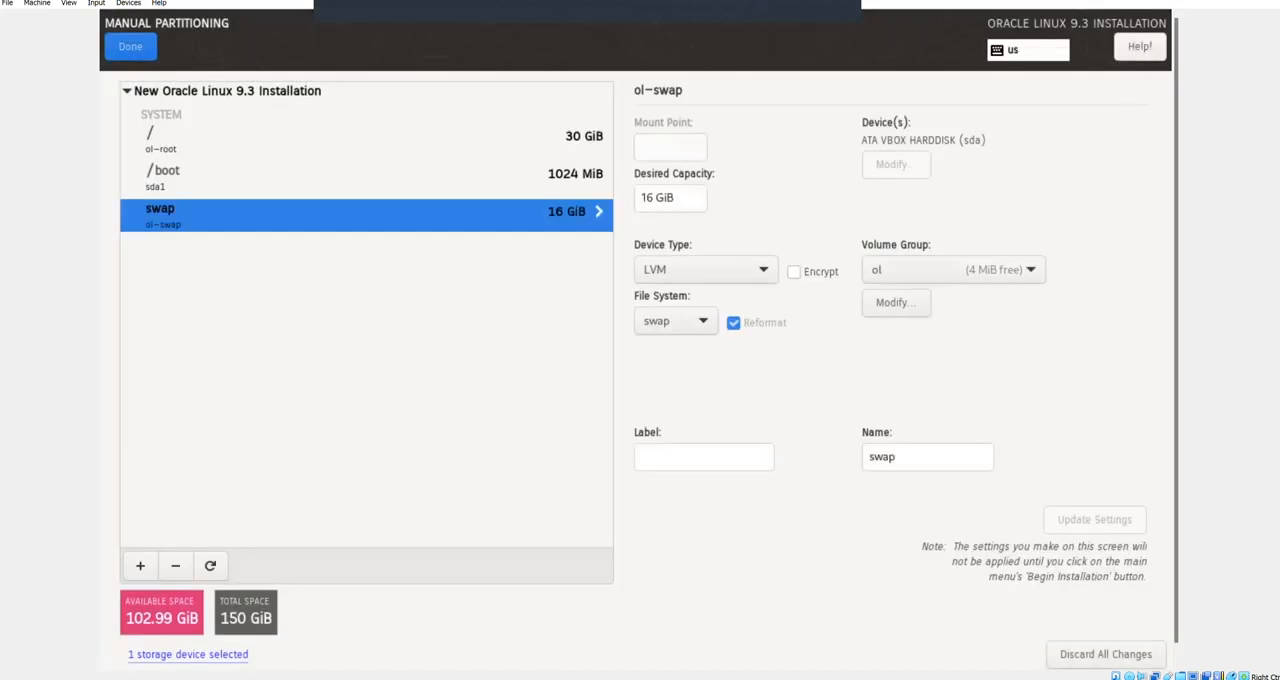
Step: Add a /u01 mount point with a desired capacity of 40g
{"action": "key", "text": "Tab"}
{"action": "key", "text": "Tab"}
{"action": "key", "text": "Tab"}
{"action": "key", "text": "Tab"}
{"action": "key", "text": "Tab"}
{"action": "key", "text": "Tab"}
{"action": "key", "text": "Tab"}
{"action": "key", "text": "Tab"}
{"action": "key", "text": "Return"}
{"action": "type", "text": "/home"}
{"action": "key", "text": "Down"}
{"action": "key", "text": "Down"}
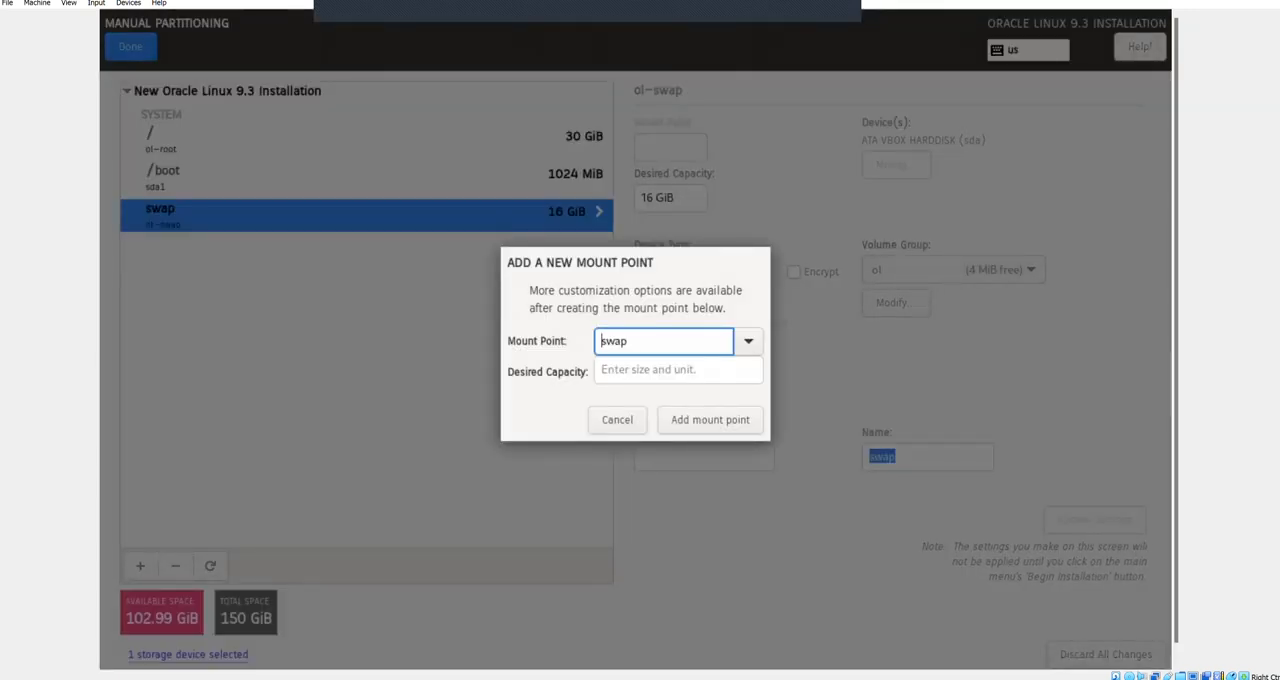
{"action": "key", "text": "ctrl+a"}
{"action": "key", "text": "BackSpace"}
{"action": "type", "text": "/u01"}
{"action": "key", "text": "Tab"}
{"action": "type", "text": "40g"}
{"action": "key", "text": "Tab"}
{"action": "key", "text": "Tab"}
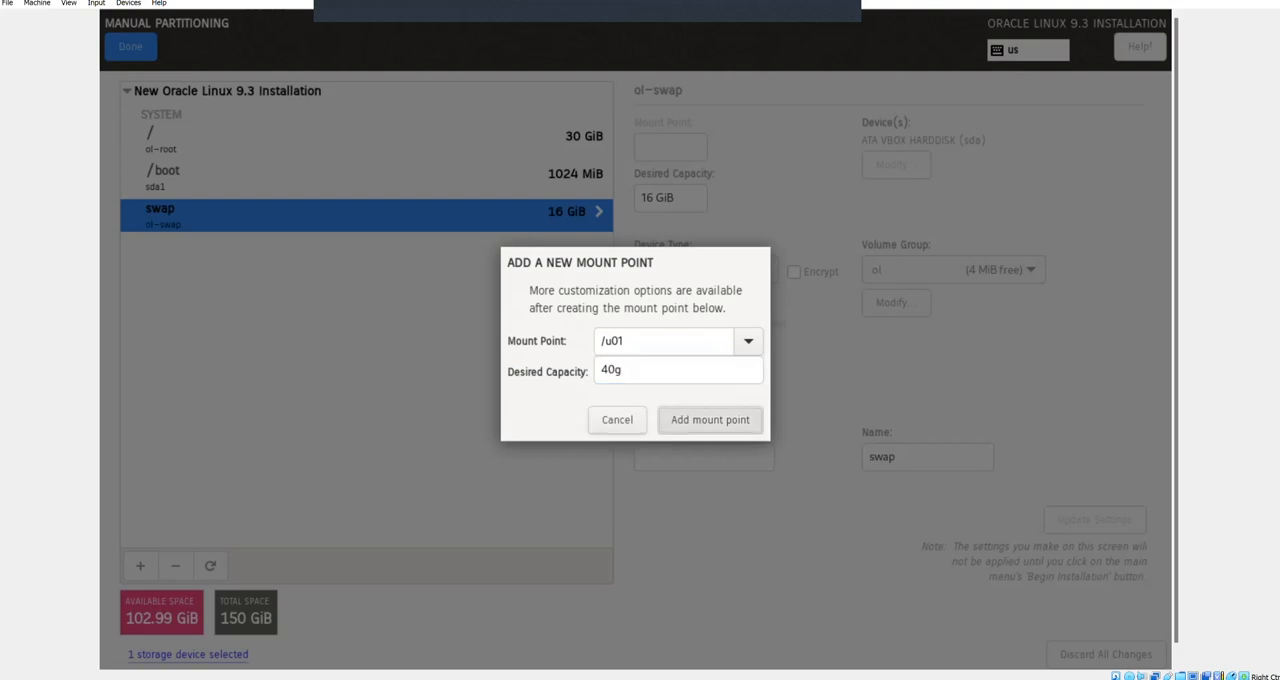
{"action": "key", "text": "Return"}
Step: Add a /u02 mount point with a desired capacity of 25g
{"action": "key", "text": "Tab"}
{"action": "key", "text": "Tab"}
{"action": "key", "text": "Tab"}
{"action": "key", "text": "Tab"}
{"action": "key", "text": "Tab"}
{"action": "key", "text": "Tab"}
{"action": "key", "text": "Tab"}
{"action": "left_click", "coordinate": [140, 565]}
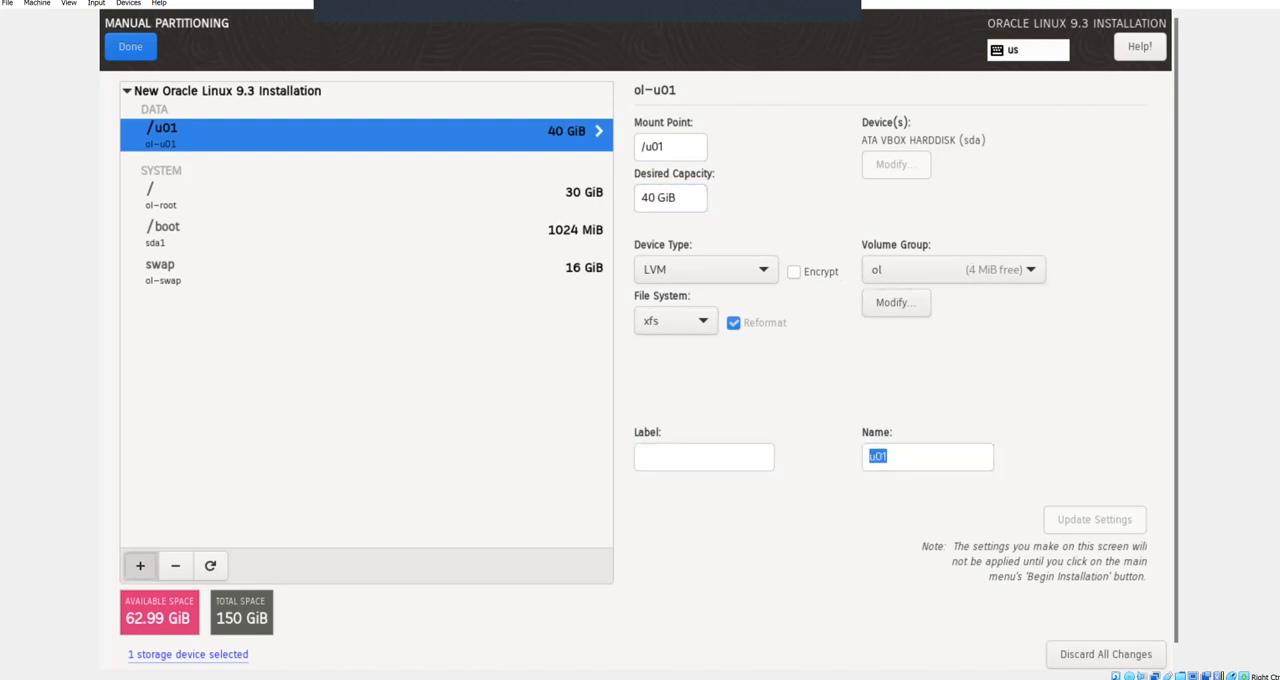
{"action": "type", "text": "/u02"}
{"action": "key", "text": "Tab"}
{"action": "type", "text": "25g"}
{"action": "key", "text": "Tab"}
{"action": "key", "text": "Tab"}
{"action": "key", "text": "Return"}
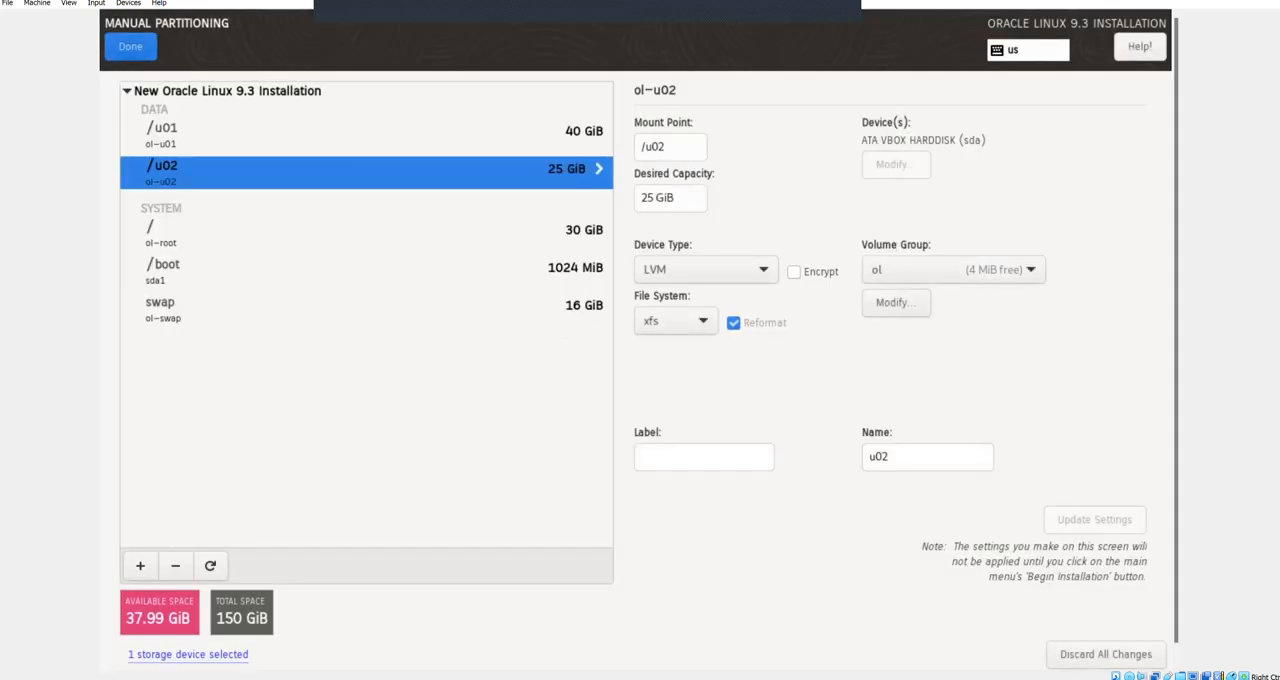
Step: Add a /backup mount point with a desired capacity of 32 GiB
{"action": "key", "text": "Tab"}
{"action": "key", "text": "Tab"}
{"action": "key", "text": "Tab"}
{"action": "key", "text": "Tab"}
{"action": "key", "text": "Tab"}
{"action": "key", "text": "Tab"}
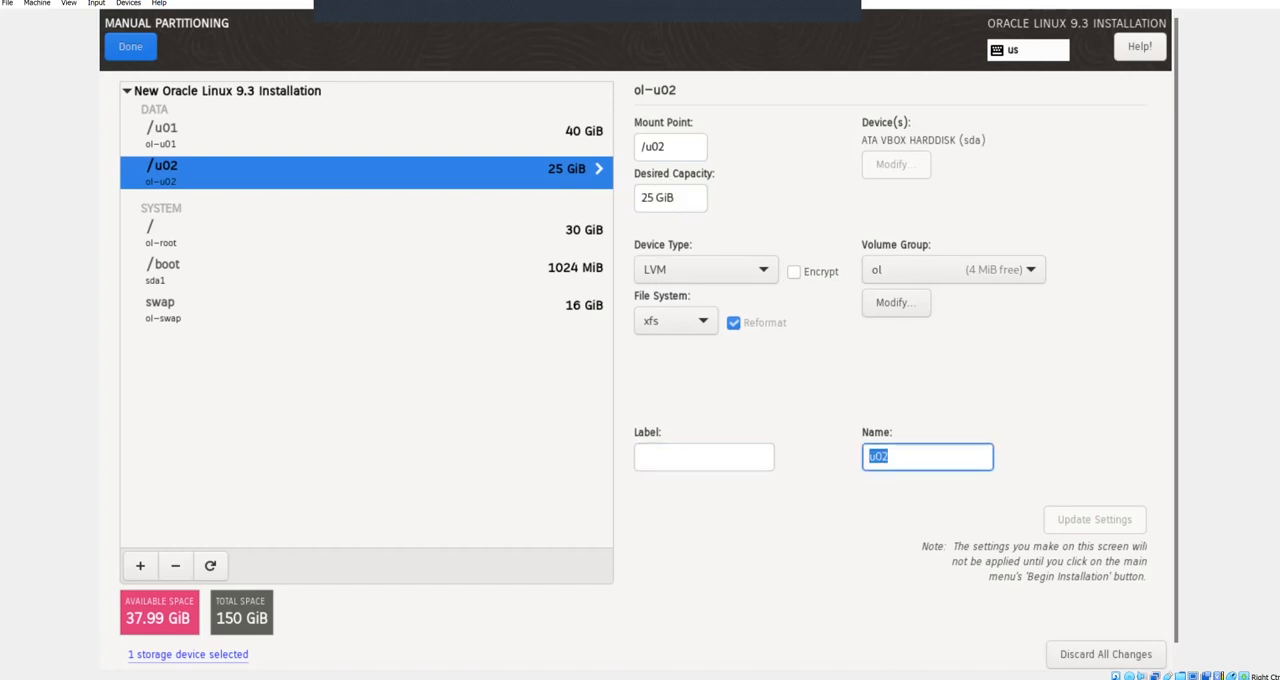
{"action": "type", "text": "/backup"}
{"action": "key", "text": "Tab"}
{"action": "key", "text": "Tab"}
{"action": "type", "text": "3"}
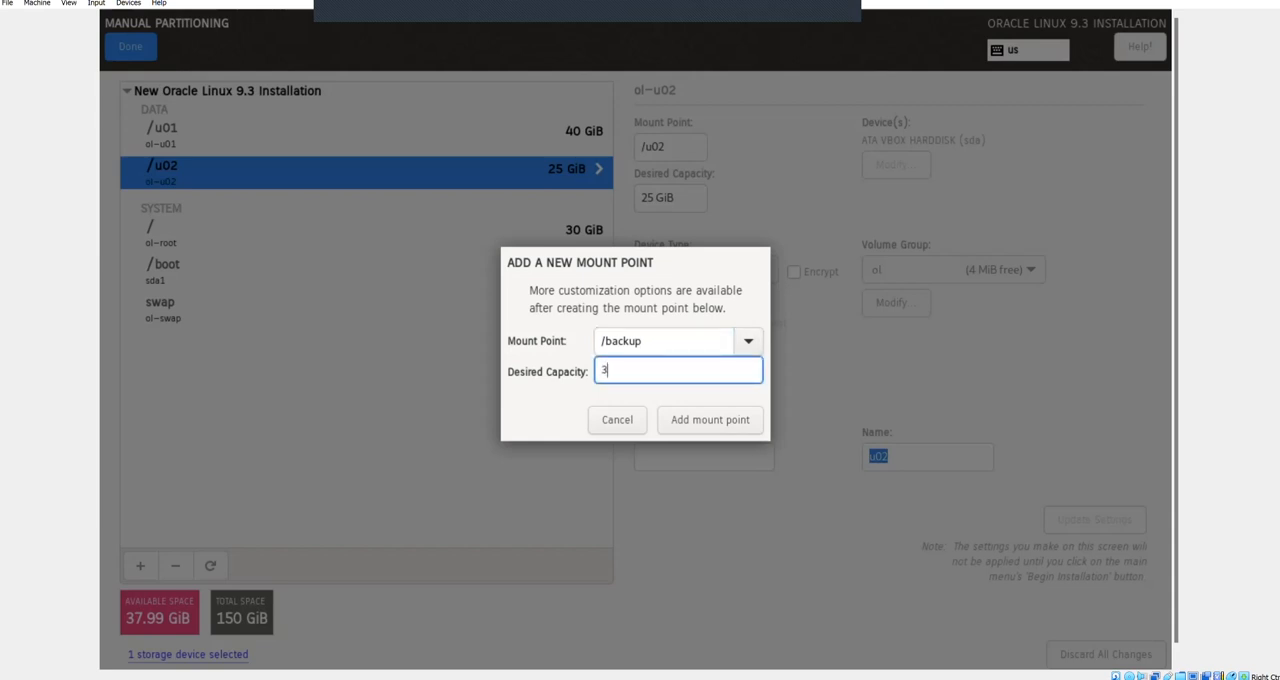
{"action": "type", "text": "0g"}
{"action": "key", "text": "Return"}
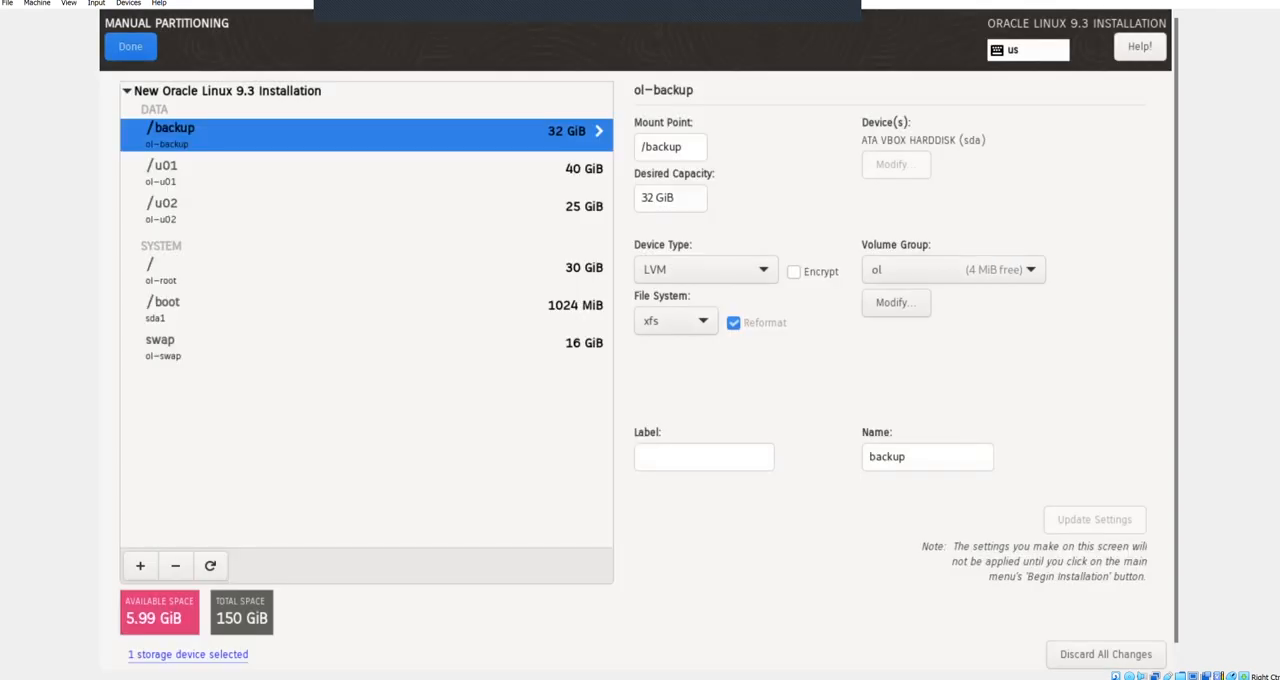
Step: Add a /tmp mount point with a desired capacity of 5.99g
{"action": "key", "text": "Tab"}
{"action": "key", "text": "Tab"}
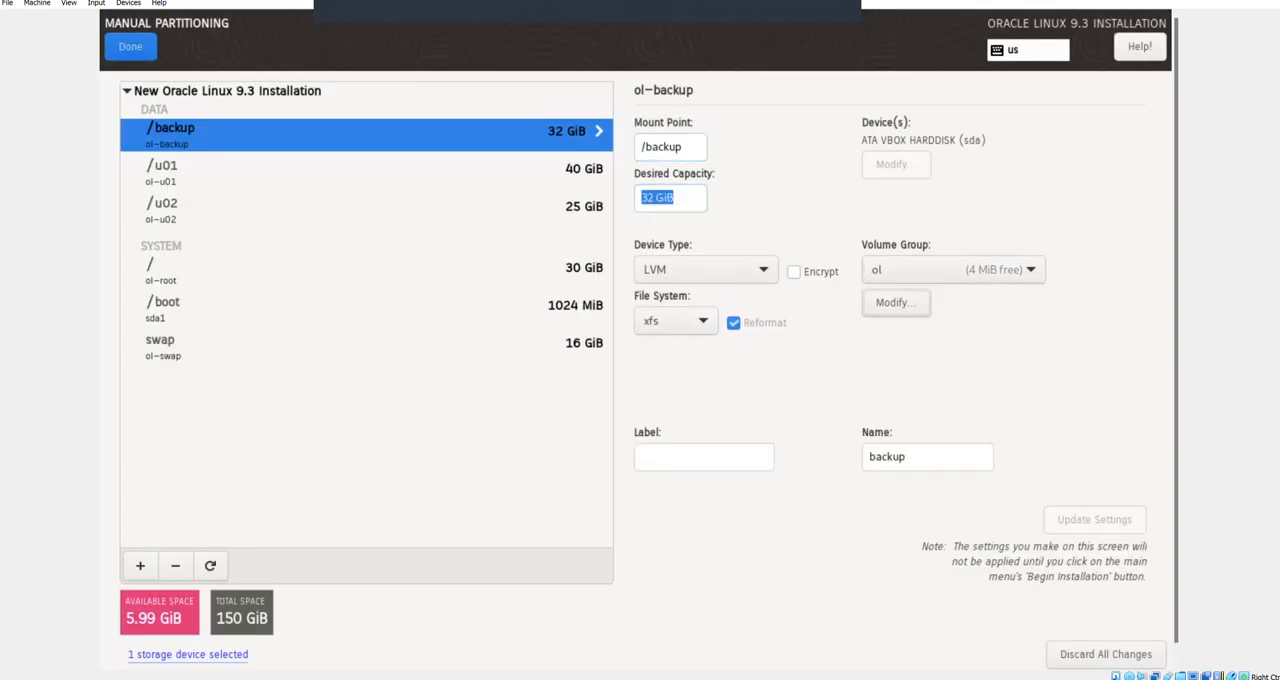
{"action": "key", "text": "Tab"}
{"action": "key", "text": "Tab"}
{"action": "key", "text": "Tab"}
{"action": "key", "text": "Tab"}
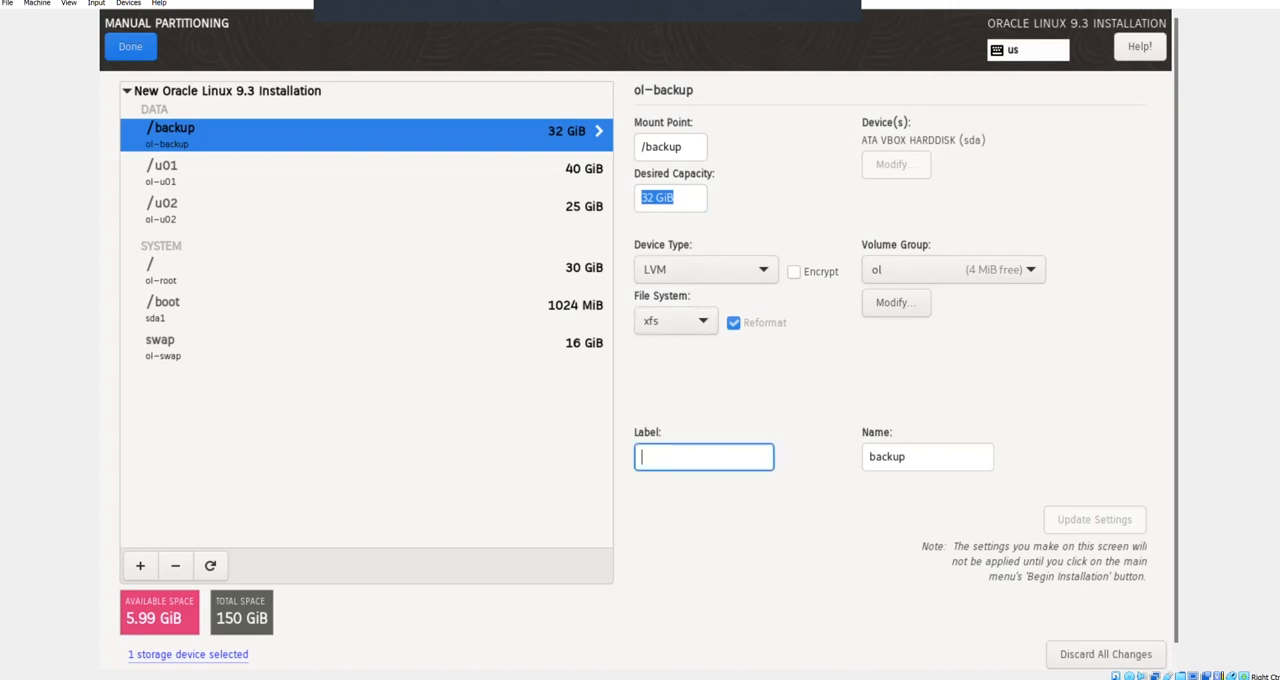
{"action": "key", "text": "Tab"}
{"action": "key", "text": "Return"}
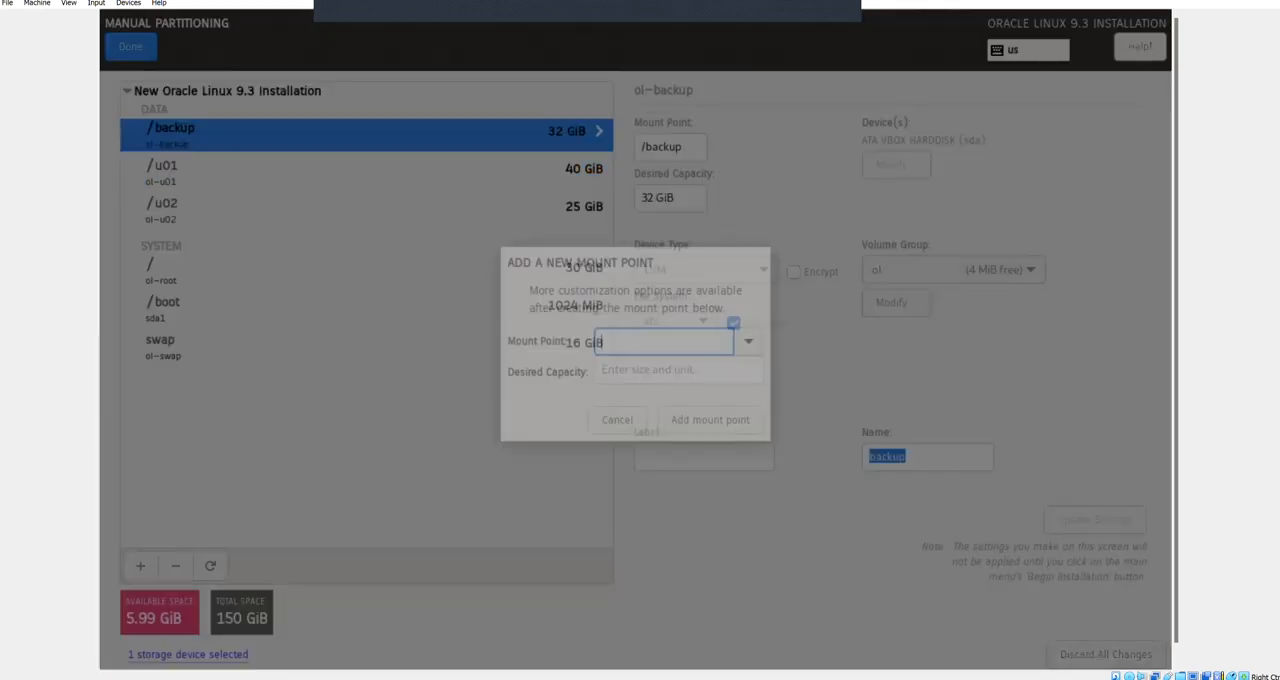
{"action": "type", "text": "/tmp"}
{"action": "key", "text": "Tab"}
{"action": "type", "text": "5"}
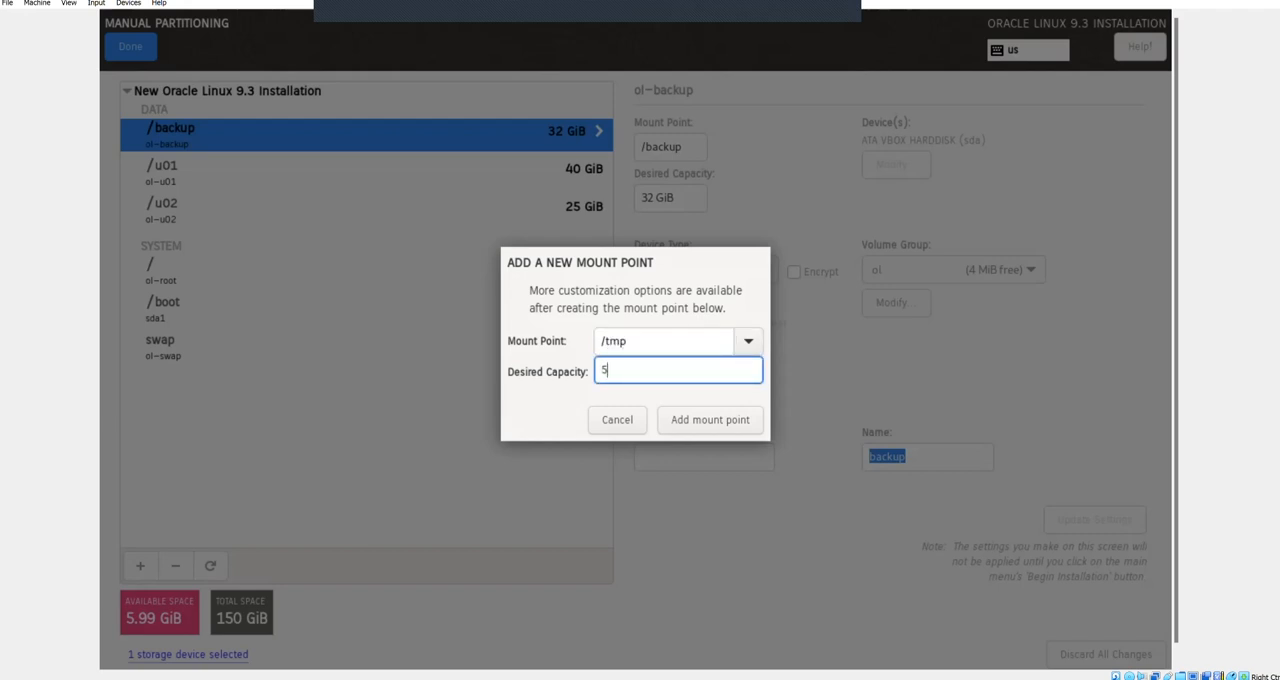
{"action": "type", "text": ".99g"}
{"action": "key", "text": "Tab"}
{"action": "key", "text": "Tab"}
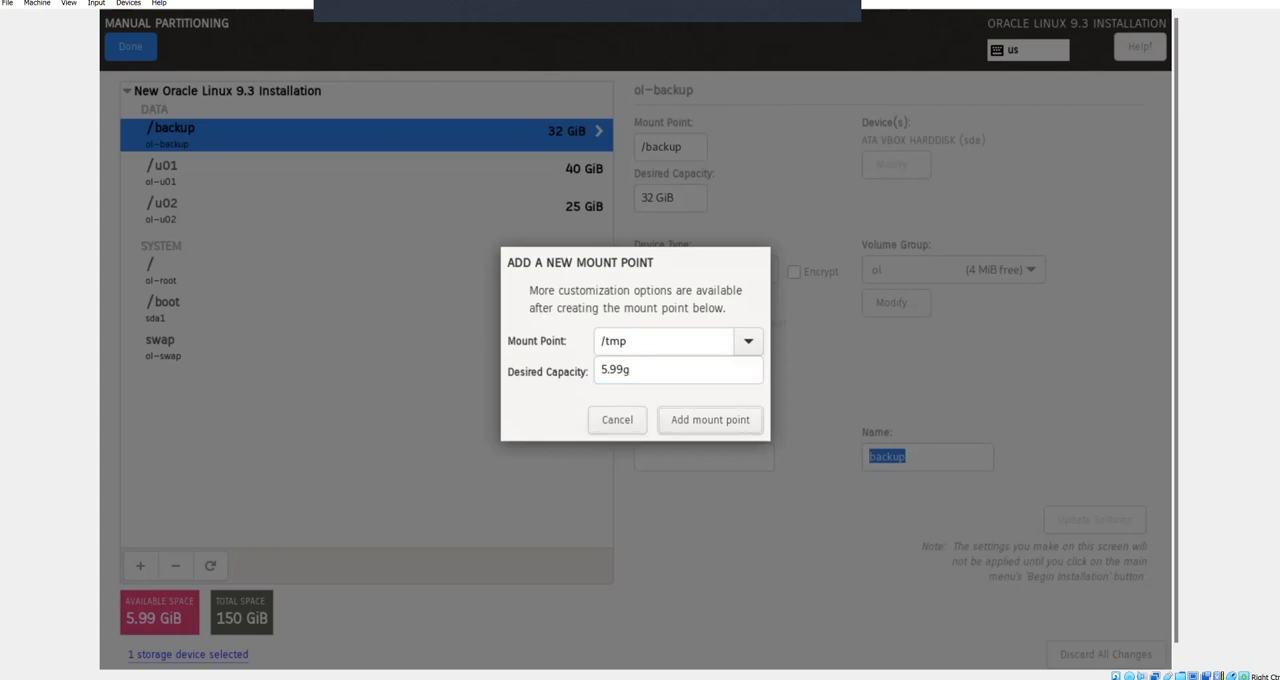
{"action": "key", "text": "Return"}
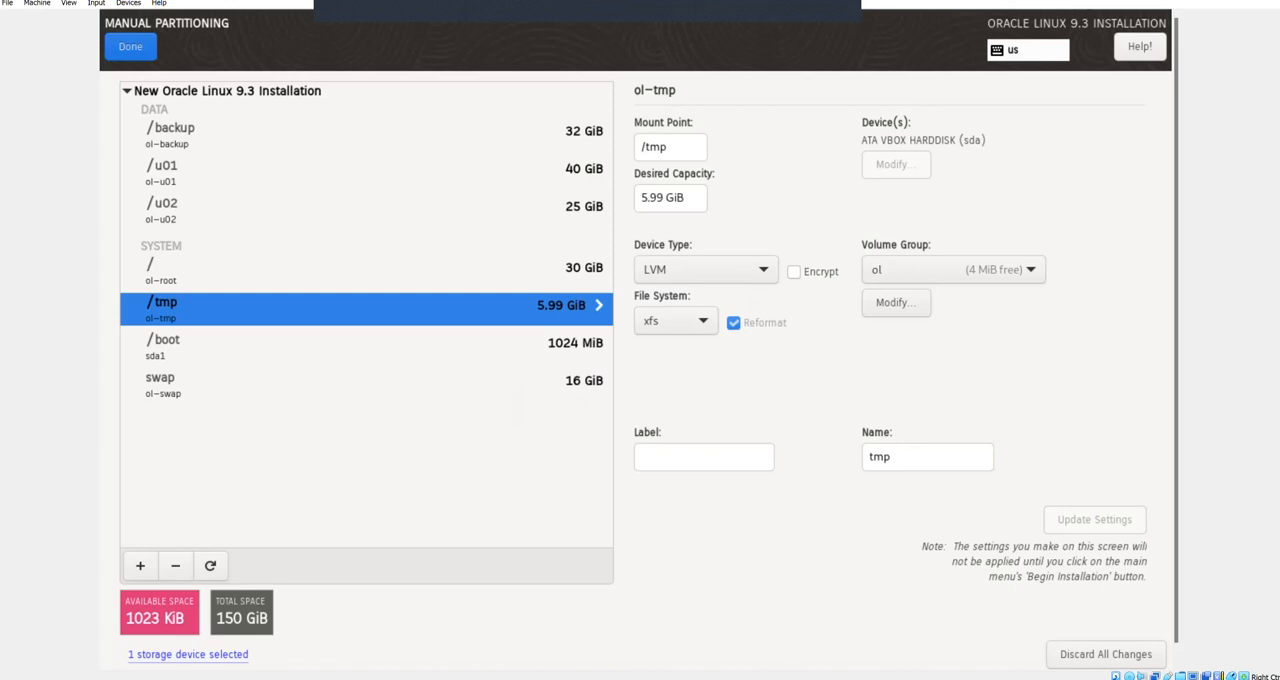
Step: Finish the manual partitioning and accept the summary of disk changes
{"action": "key", "text": "Tab"}
{"action": "key", "text": "Tab"}
{"action": "key", "text": "Tab"}
{"action": "key", "text": "Tab"}
{"action": "key", "text": "Tab"}
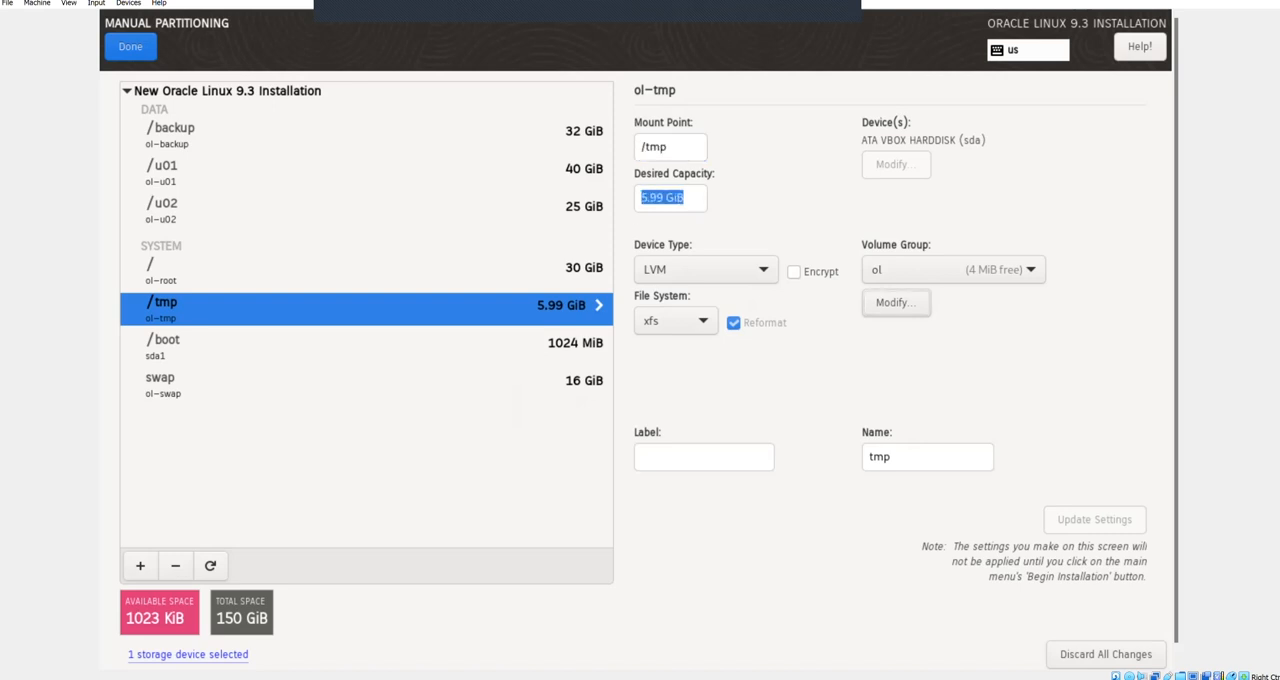
{"action": "key", "text": "Tab"}
{"action": "key", "text": "Tab"}
{"action": "key", "text": "Tab"}
{"action": "key", "text": "Tab"}
{"action": "key", "text": "Tab"}
{"action": "key", "text": "Tab"}
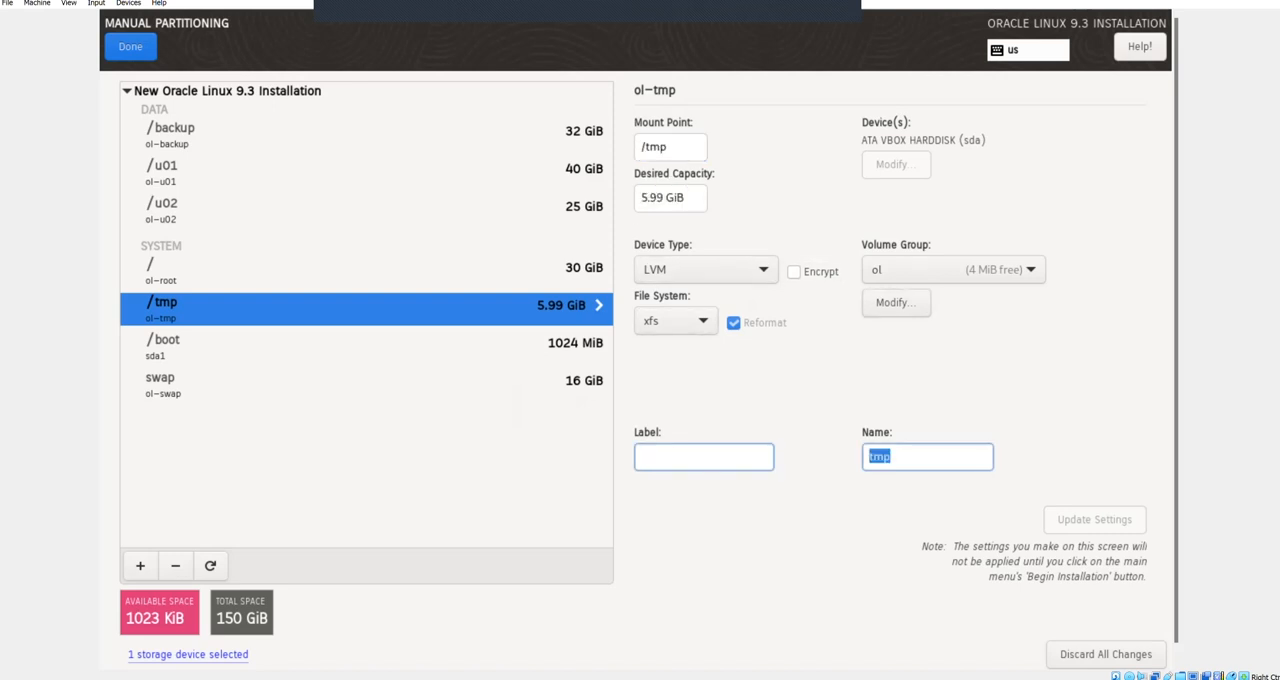
{"action": "key", "text": "Tab"}
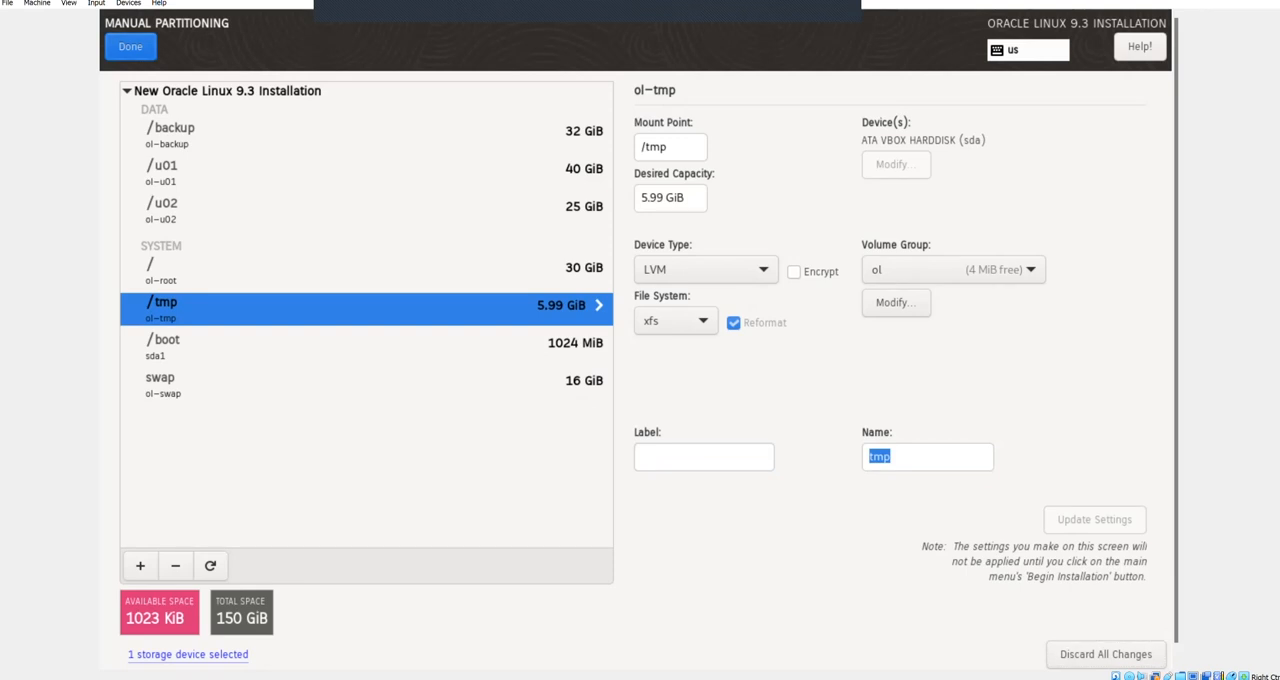
{"action": "key", "text": "Tab"}
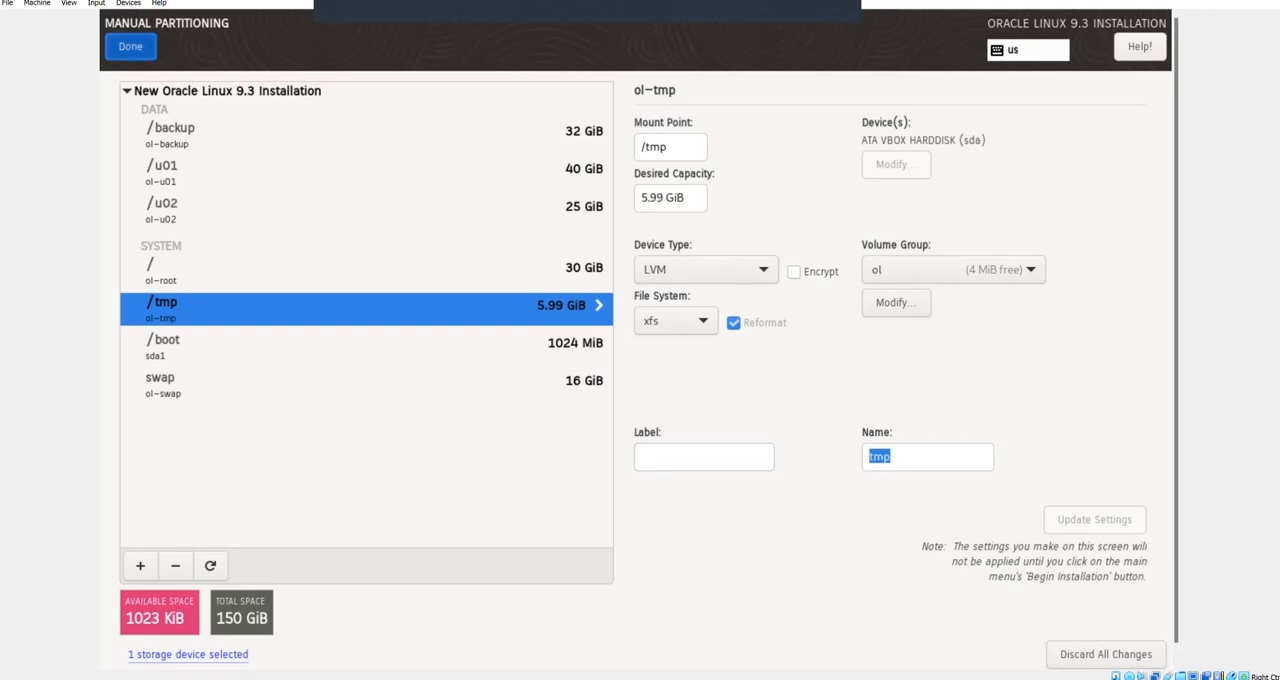
{"action": "key", "text": "Return"}
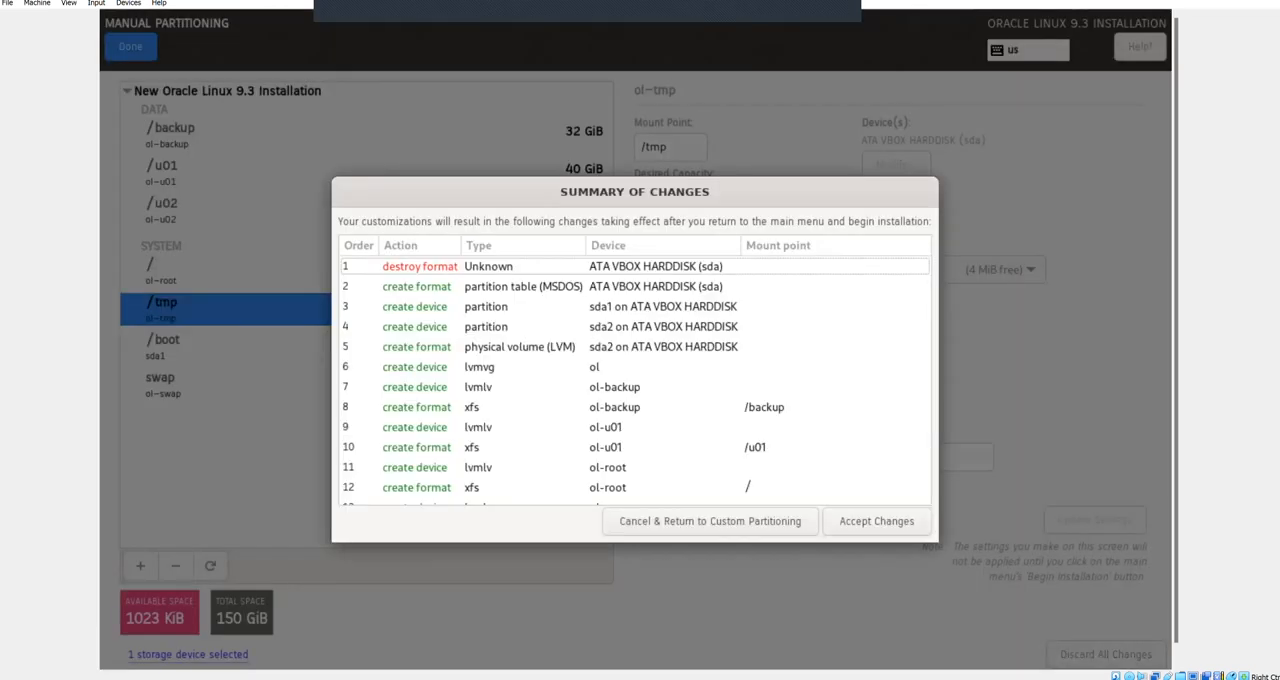
{"action": "key", "text": "Tab"}
{"action": "key", "text": "Tab"}
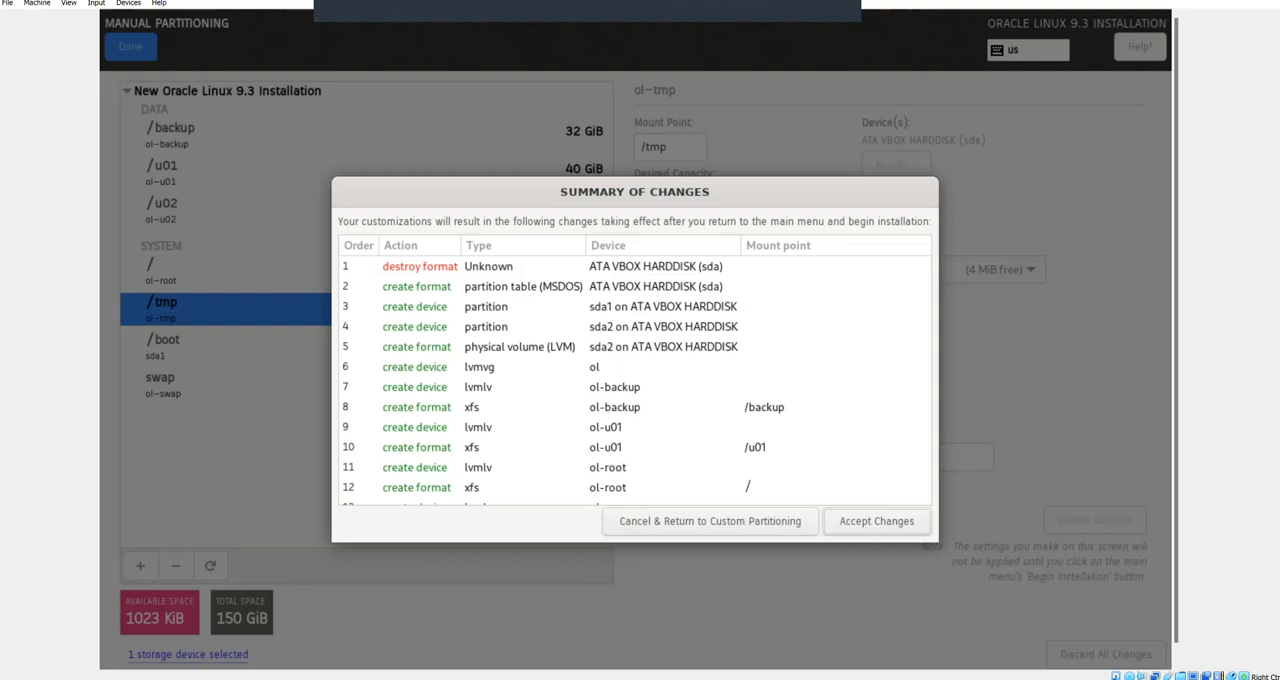
{"action": "key", "text": "Return"}
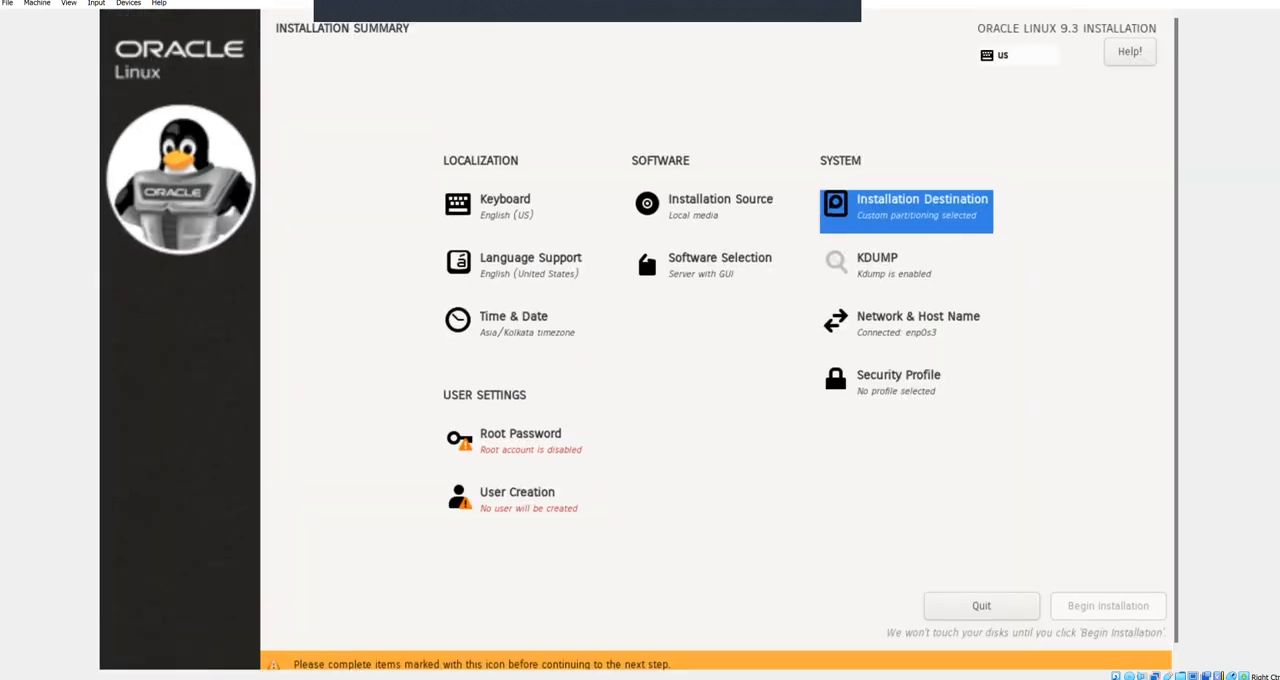
Step: Set the machine's host name to oracledba in the network settings and return to the installation summary
{"action": "key", "text": "Tab"}
{"action": "key", "text": "Down"}
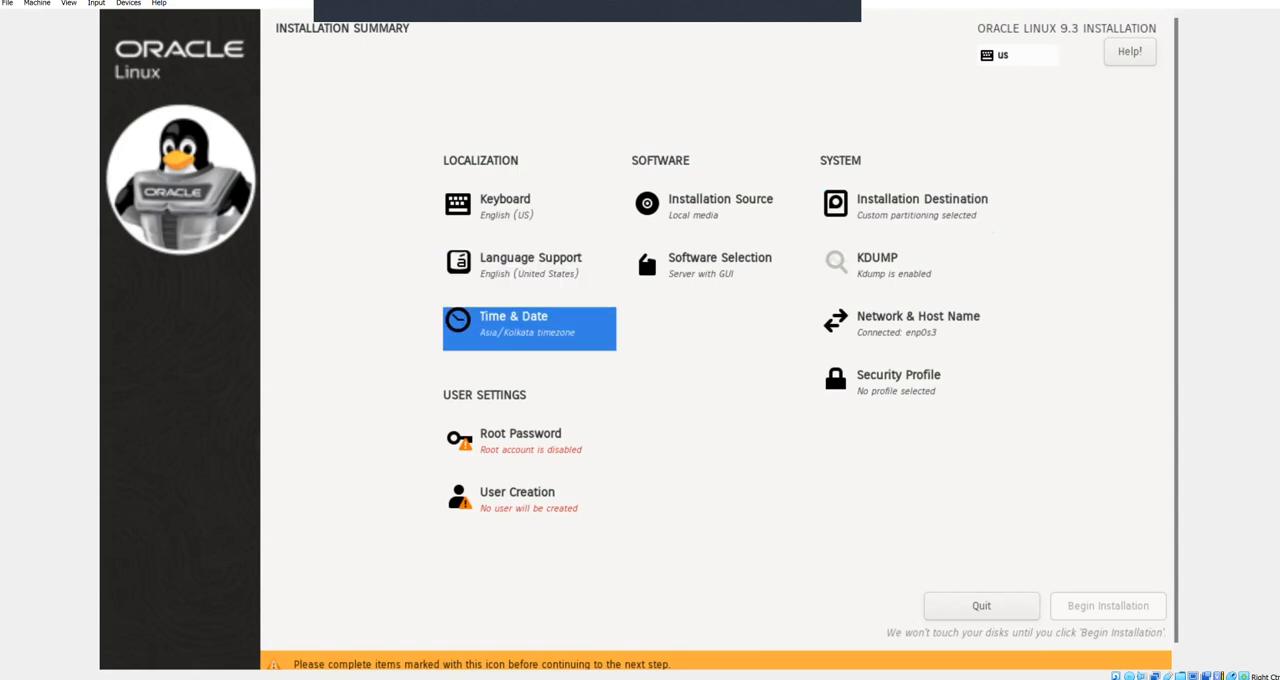
{"action": "key", "text": "Right"}
{"action": "key", "text": "Return"}
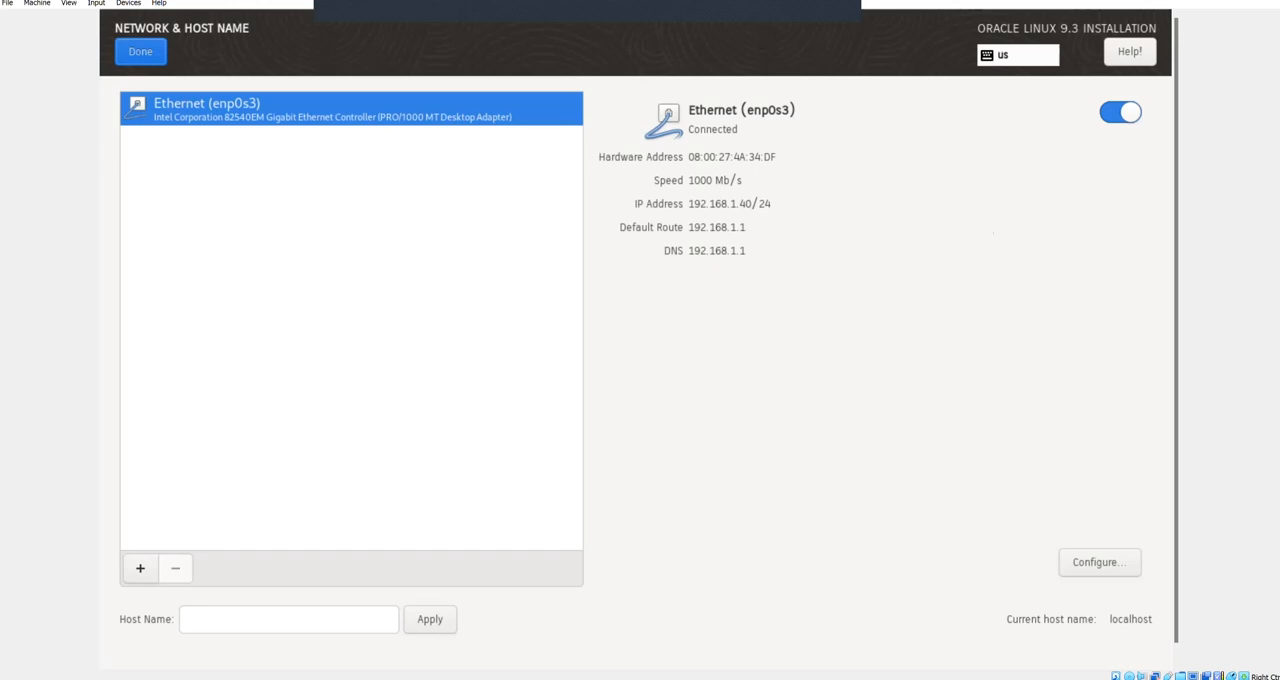
{"action": "left_click", "coordinate": [140, 568]}
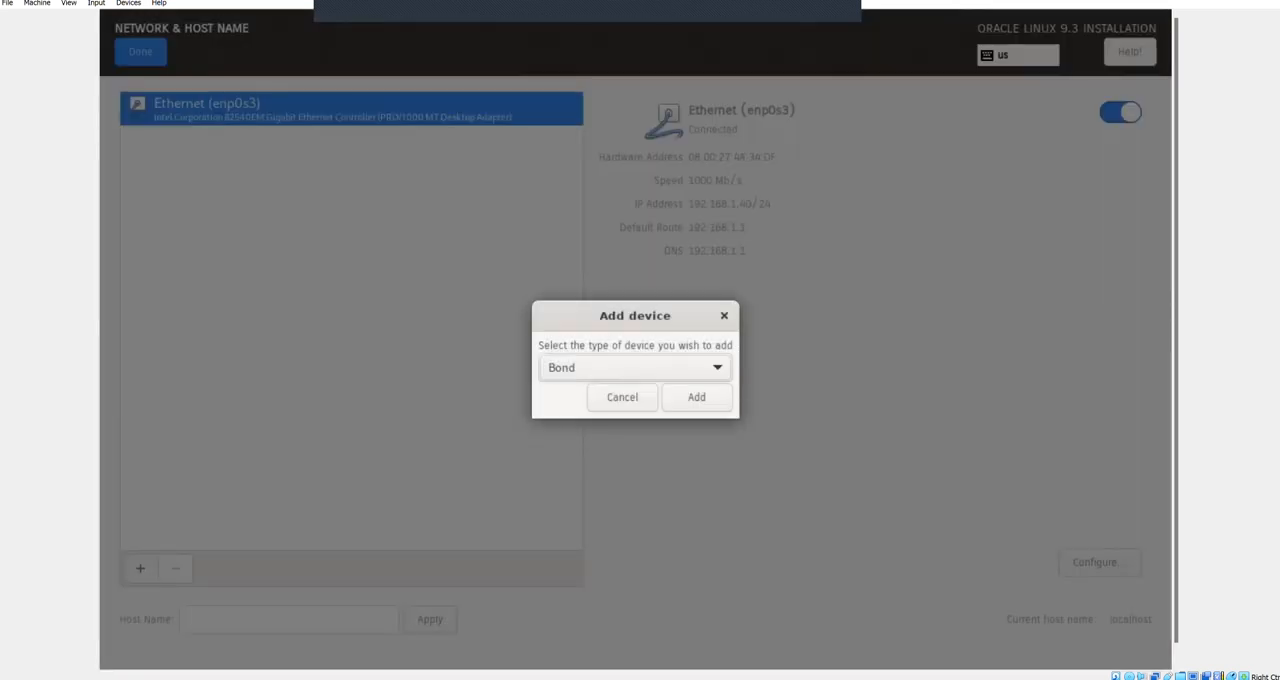
{"action": "key", "text": "Escape"}
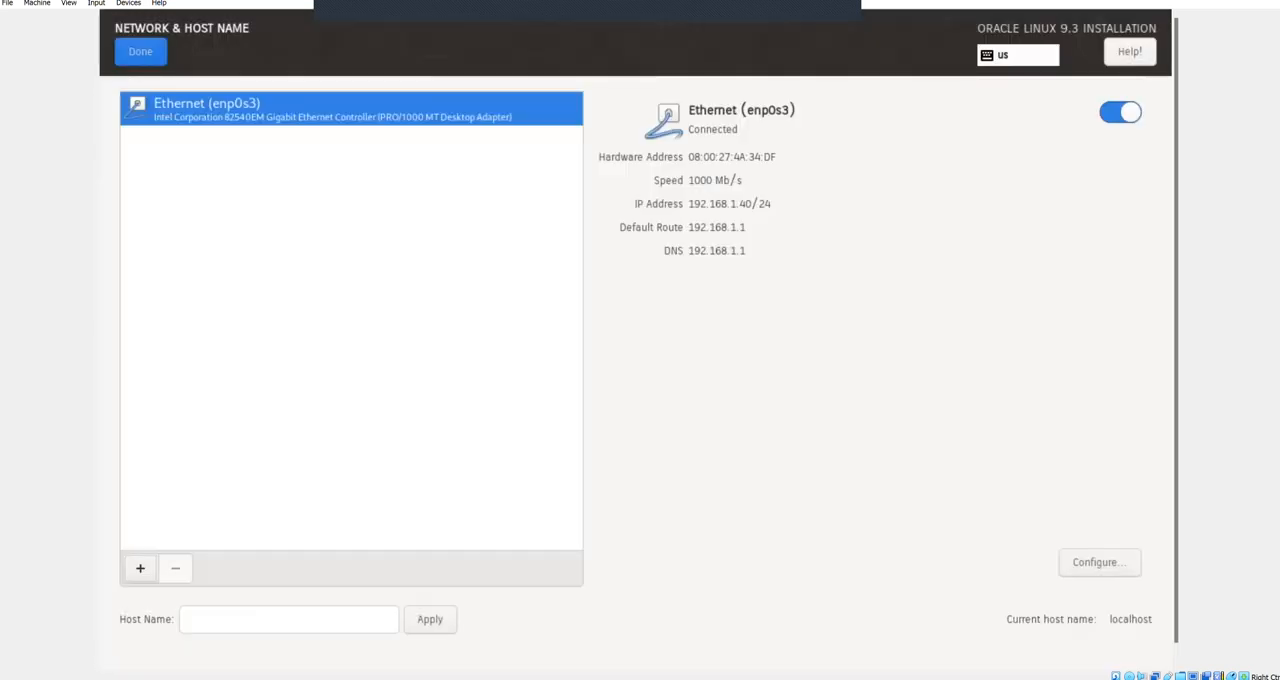
{"action": "key", "text": "Tab"}
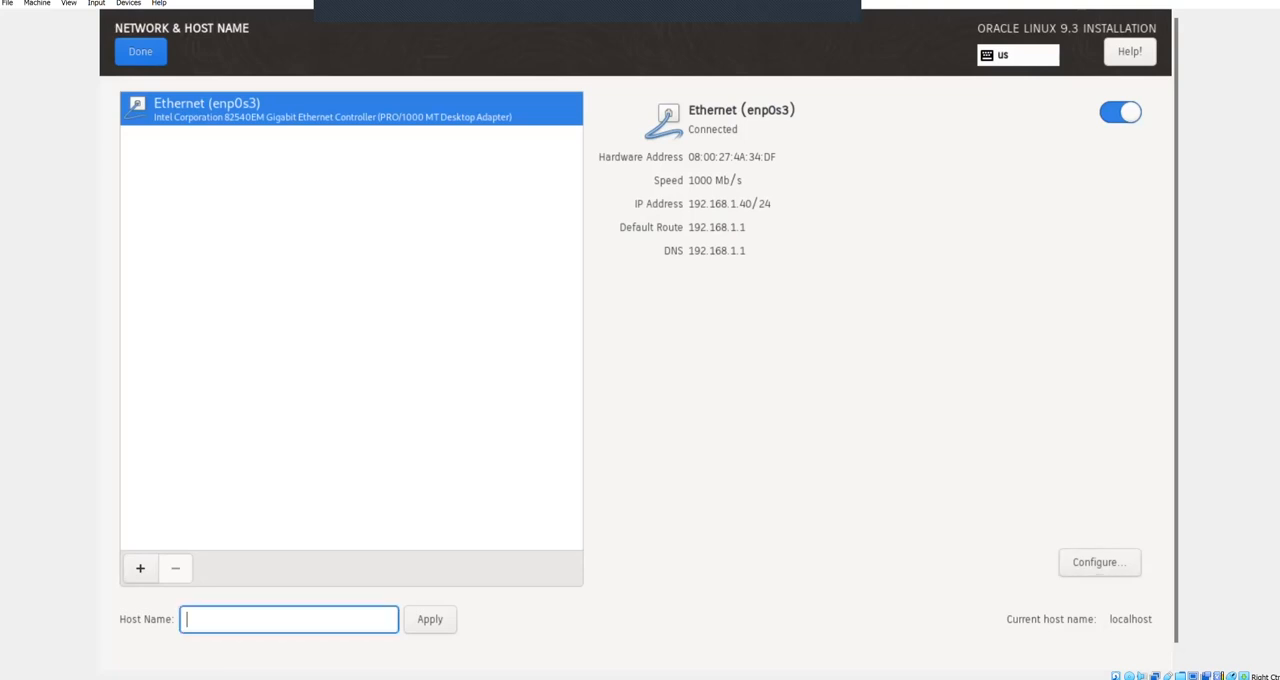
{"action": "type", "text": "oracledba"}
{"action": "key", "text": "Tab"}
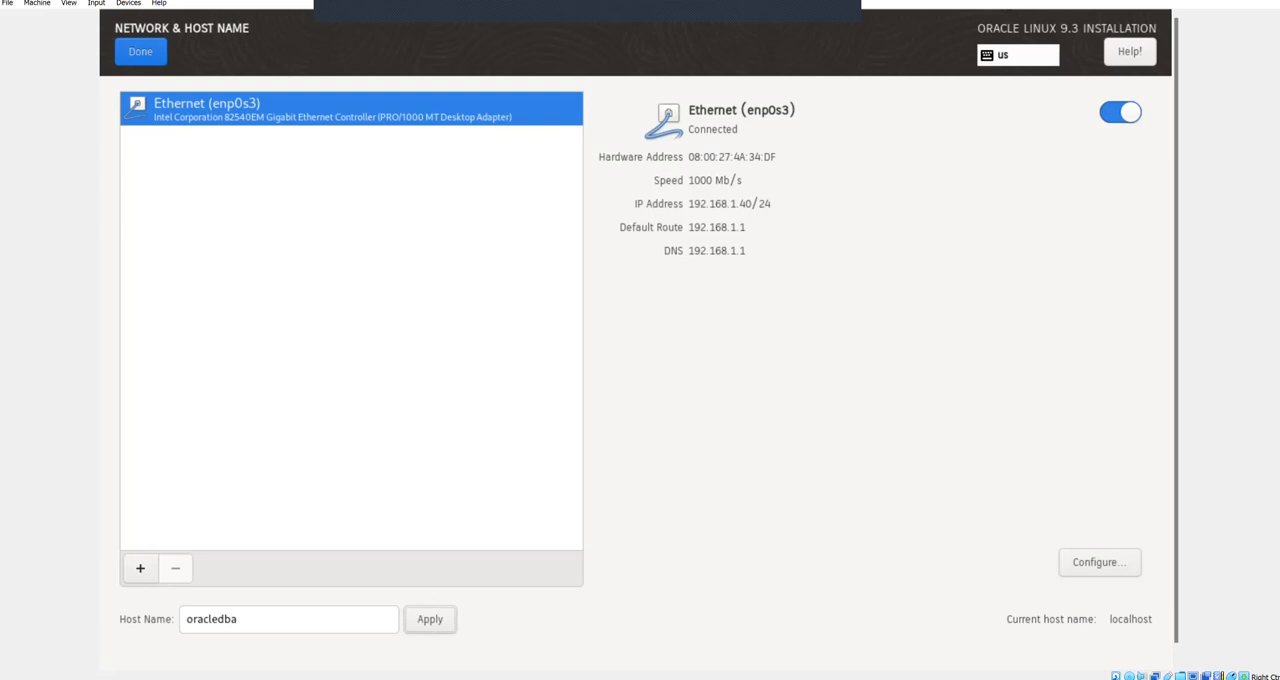
{"action": "key", "text": "Return"}
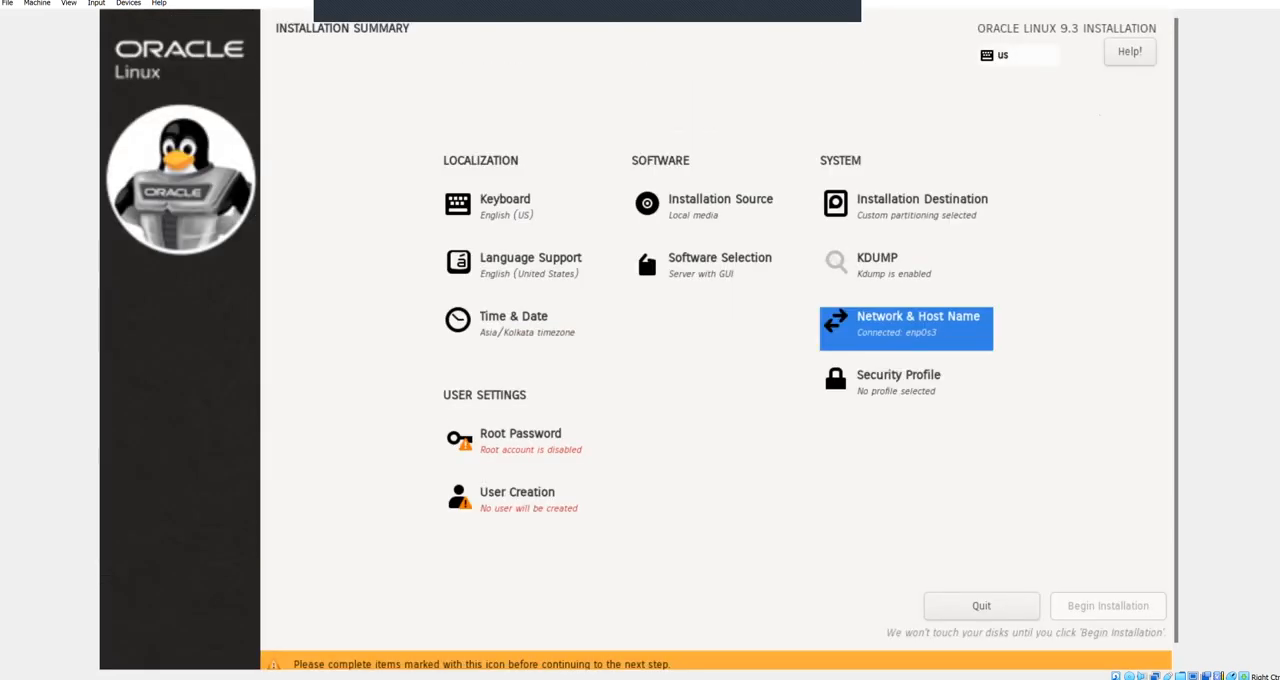
Step: Enter and confirm the root account password
{"action": "key", "text": "Tab"}
{"action": "key", "text": "Tab"}
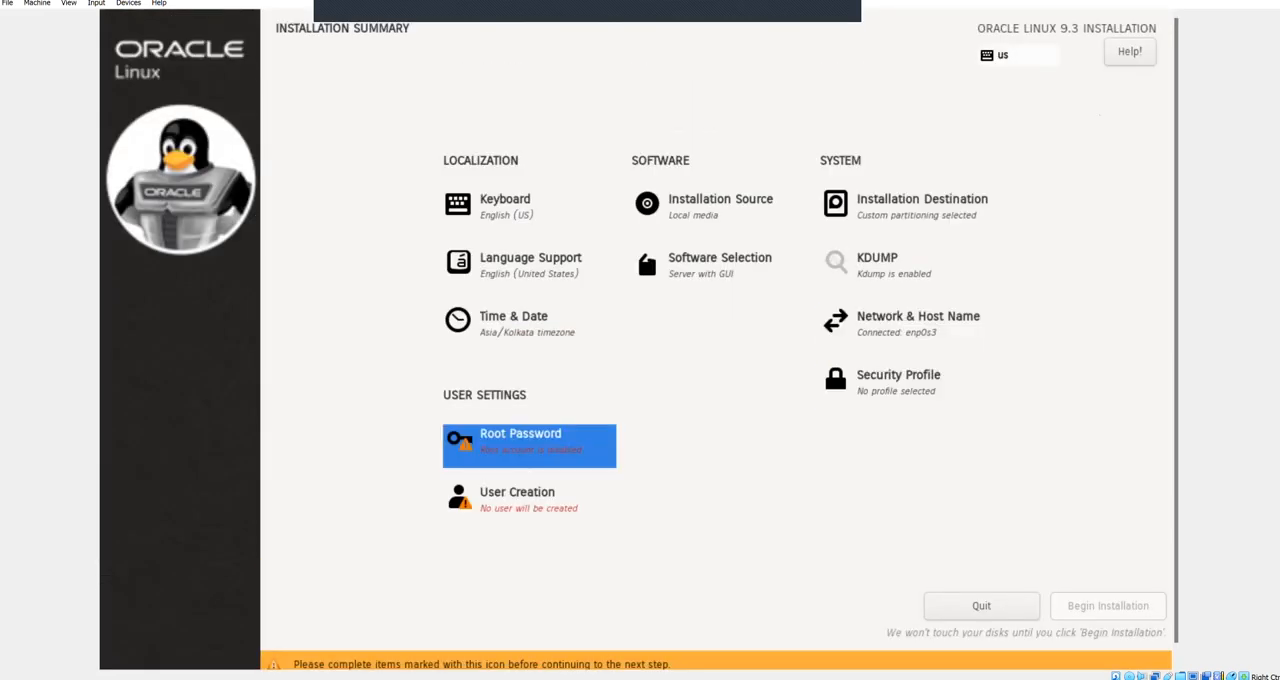
{"action": "key", "text": "Return"}
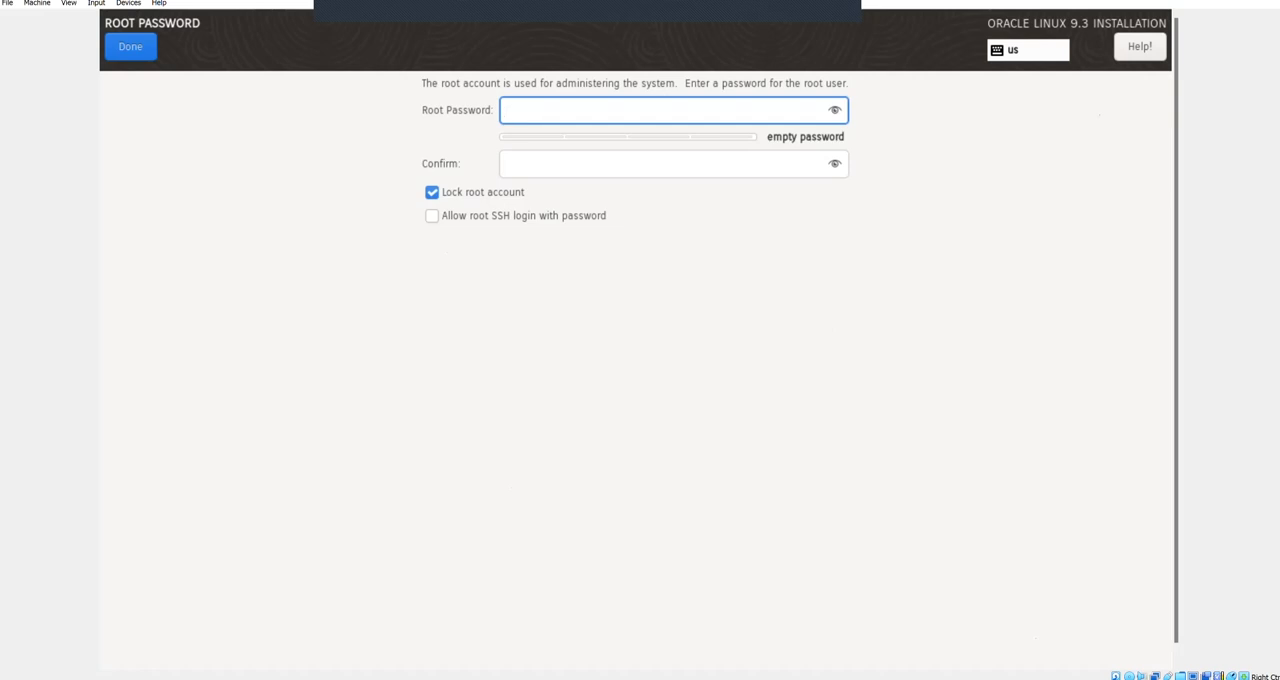
{"action": "type", "text": "root"}
{"action": "key", "text": "Tab"}
{"action": "type", "text": "root"}
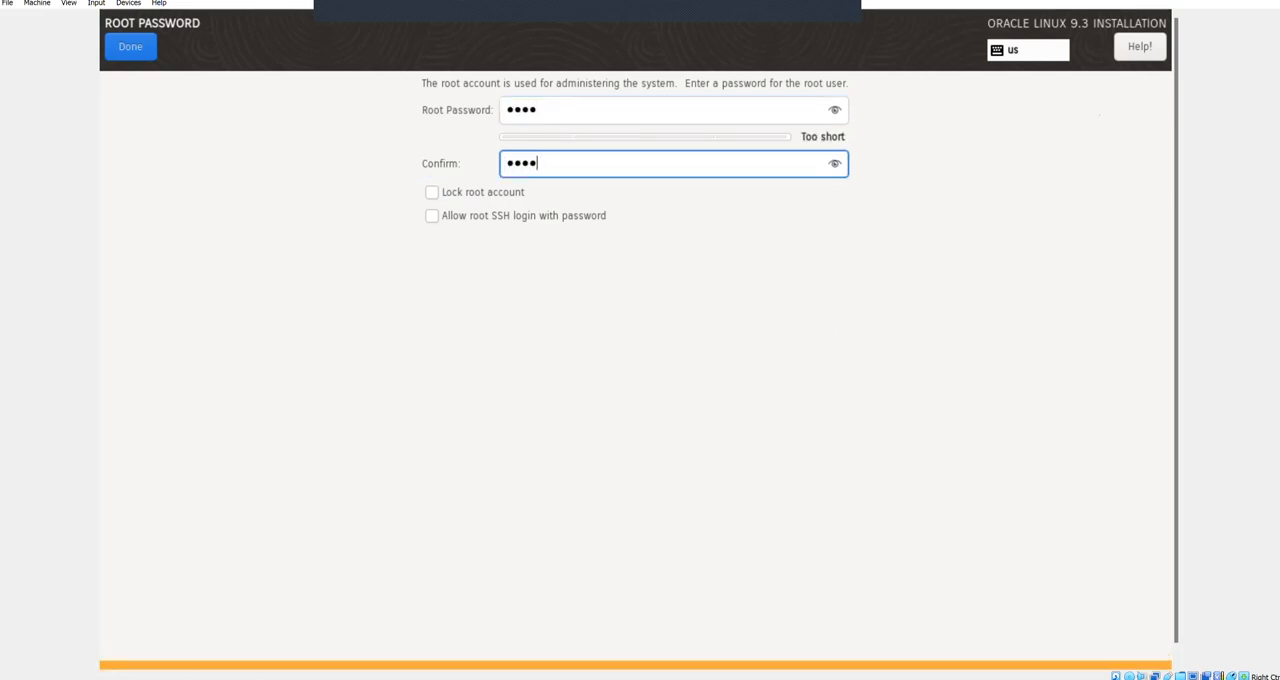
Step: Allow root SSH login with password and save the root account settings, accepting the short password
{"action": "key", "text": "Tab"}
{"action": "key", "text": "Tab"}
{"action": "key", "text": "space"}
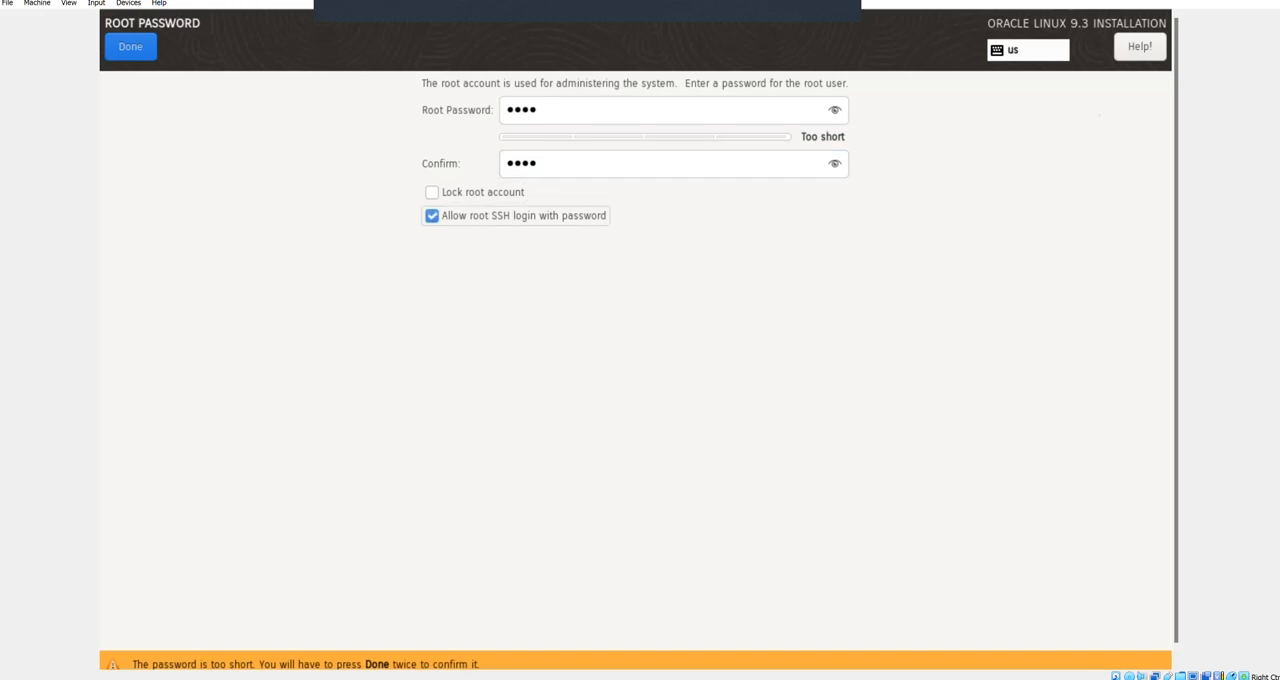
{"action": "key", "text": "Tab"}
{"action": "key", "text": "Return"}
Step: Start a new user account with test as both full name and user name
{"action": "key", "text": "Return"}
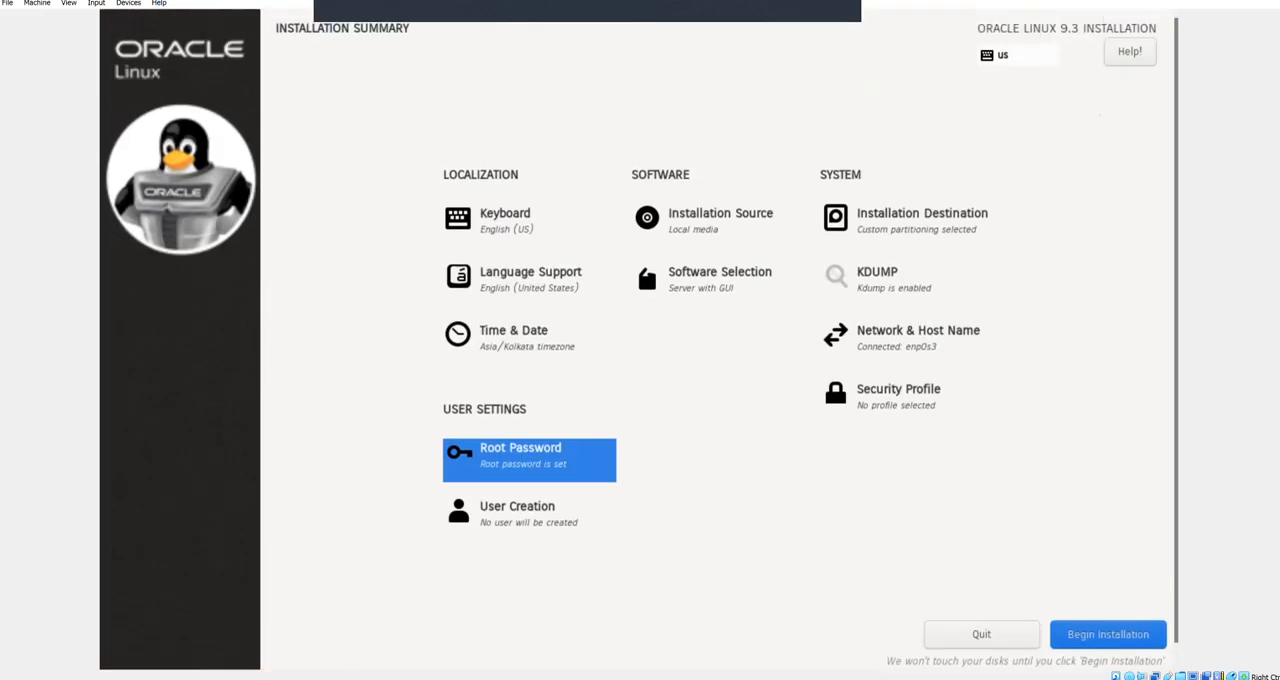
{"action": "key", "text": "Tab"}
{"action": "key", "text": "Return"}
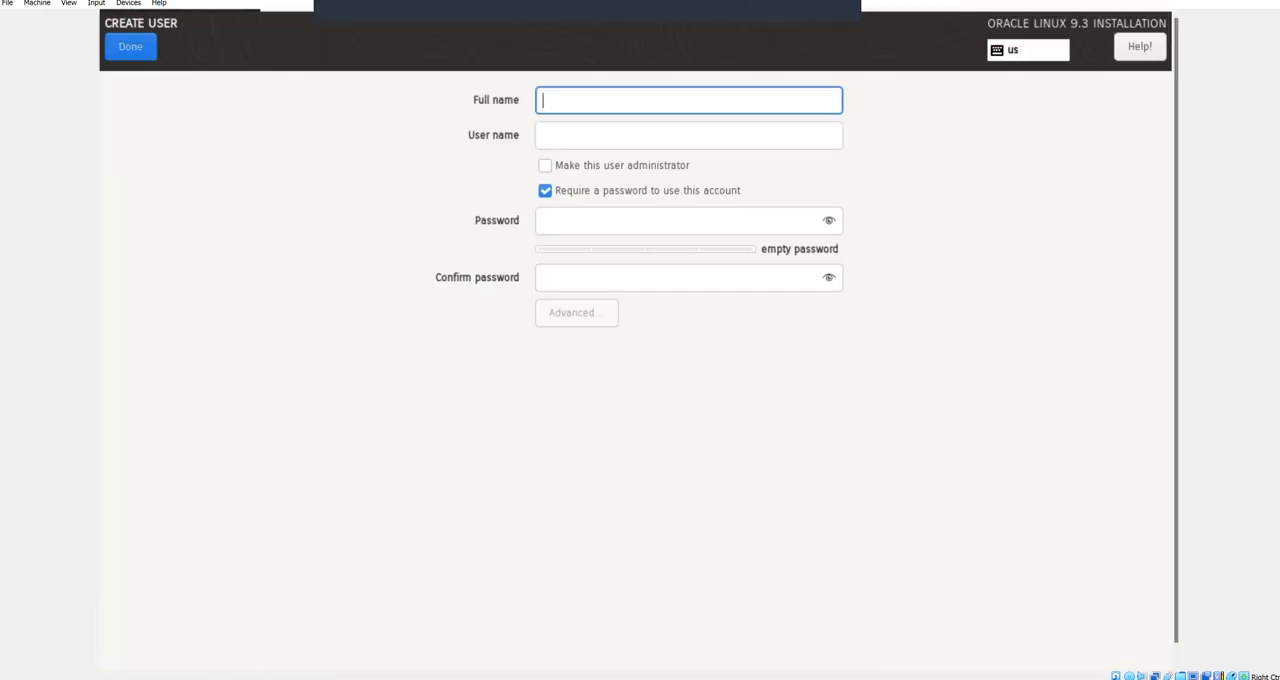
{"action": "type", "text": "test"}
{"action": "key", "text": "Tab"}
Step: Enter and confirm the test user's account password, and save the user, accepting the short password
{"action": "key", "text": "Tab"}
{"action": "type", "text": "12345"}
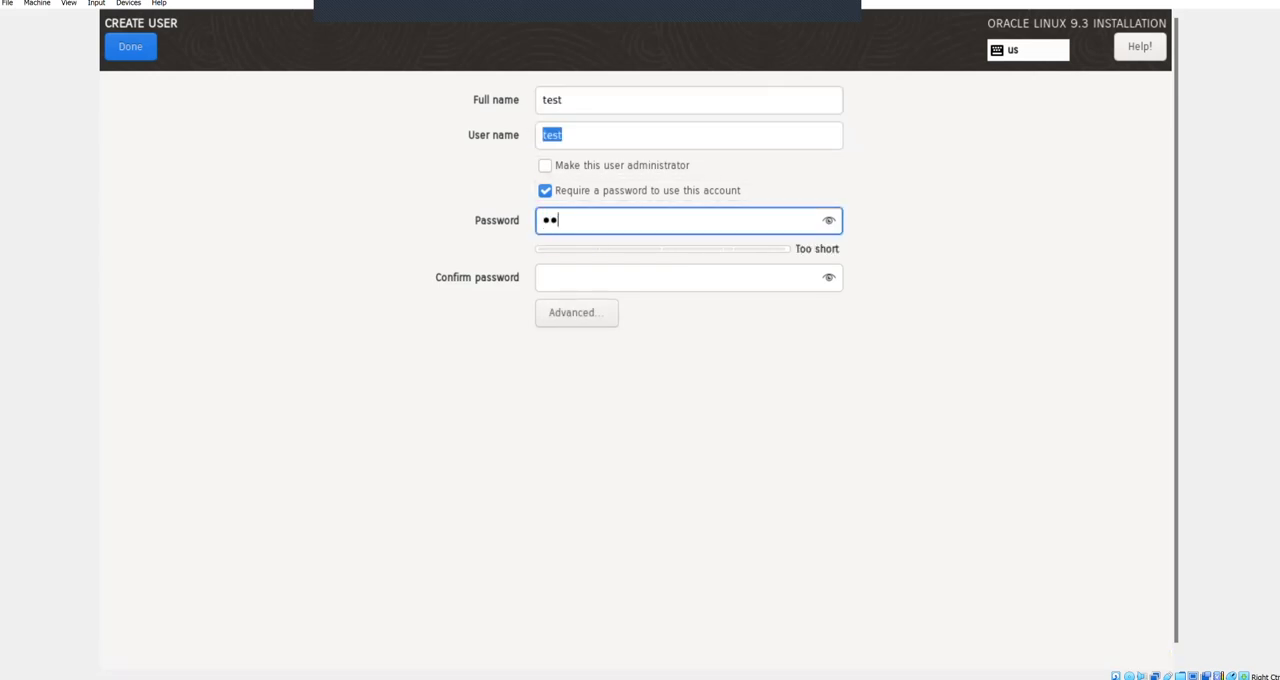
{"action": "key", "text": "Tab"}
{"action": "type", "text": "1"}
{"action": "key", "text": "shift+Tab"}
{"action": "key", "text": "BackSpace"}
{"action": "type", "text": "1234"}
{"action": "key", "text": "Tab"}
{"action": "type", "text": "1234"}
{"action": "key", "text": "Tab"}
{"action": "key", "text": "Return"}
{"action": "key", "text": "Return"}
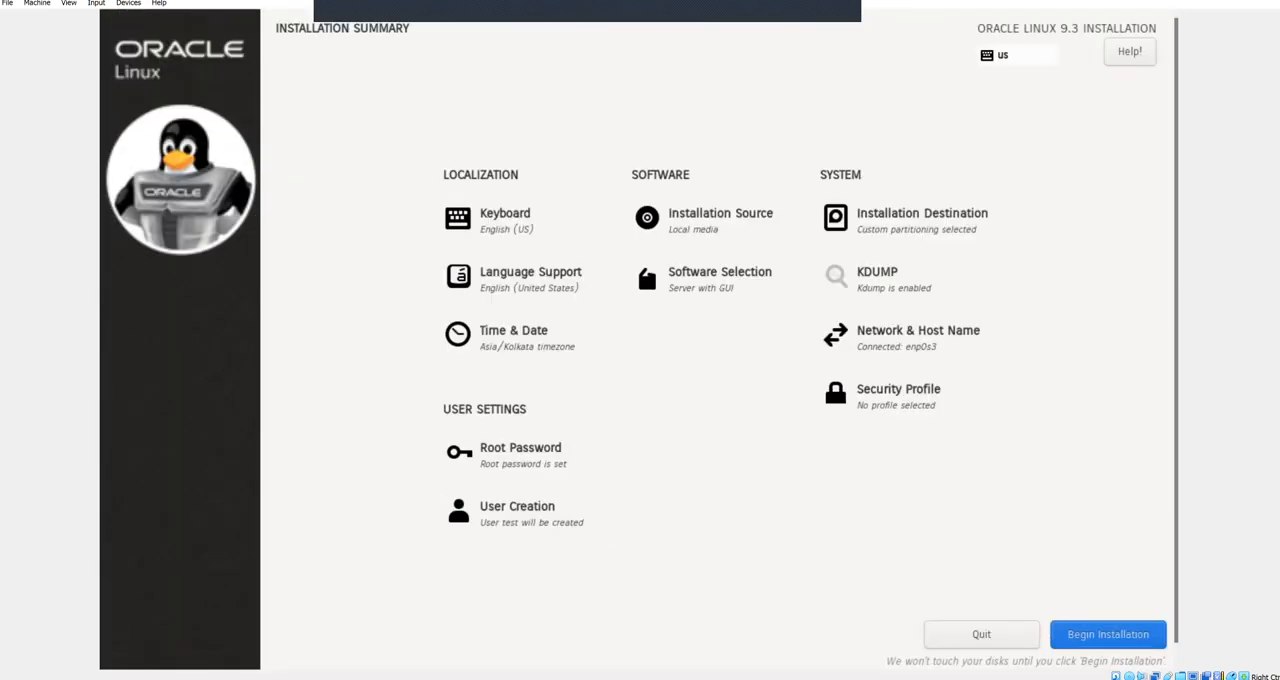
Step: Begin the Oracle Linux installation and reboot the system once it completes
{"action": "key", "text": "Return"}
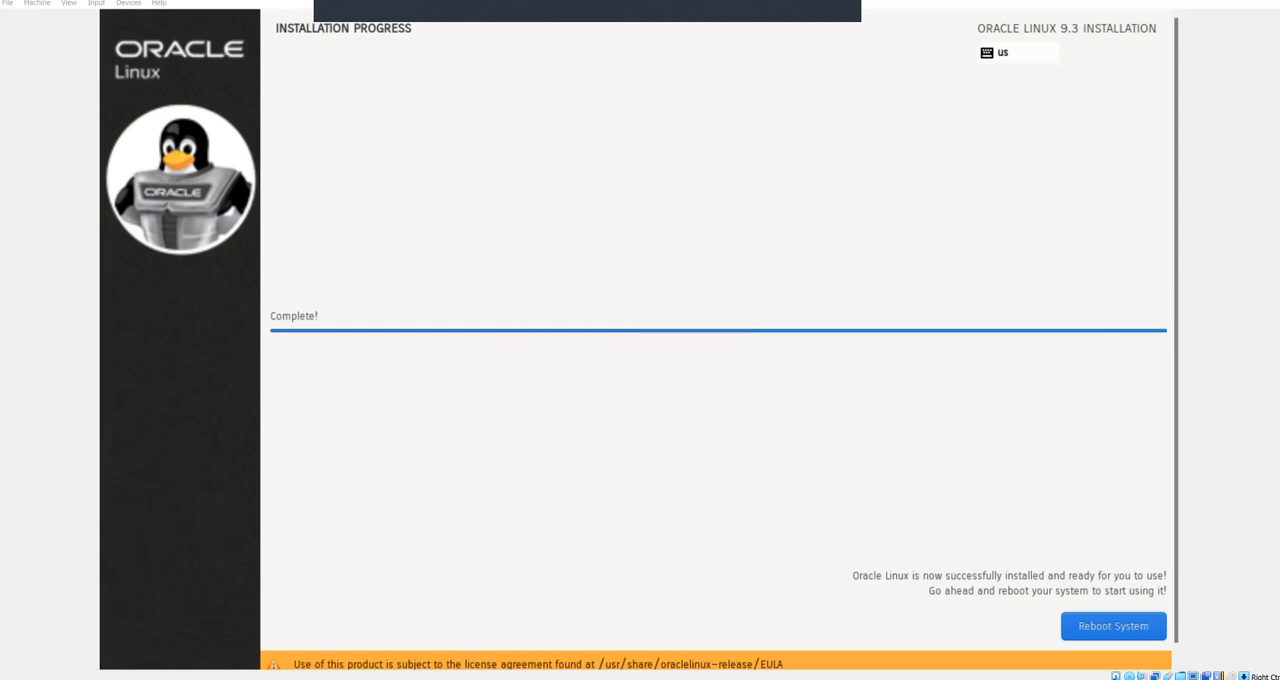
{"action": "left_click", "coordinate": [89, 22]}
{"action": "left_click", "coordinate": [1113, 626]}
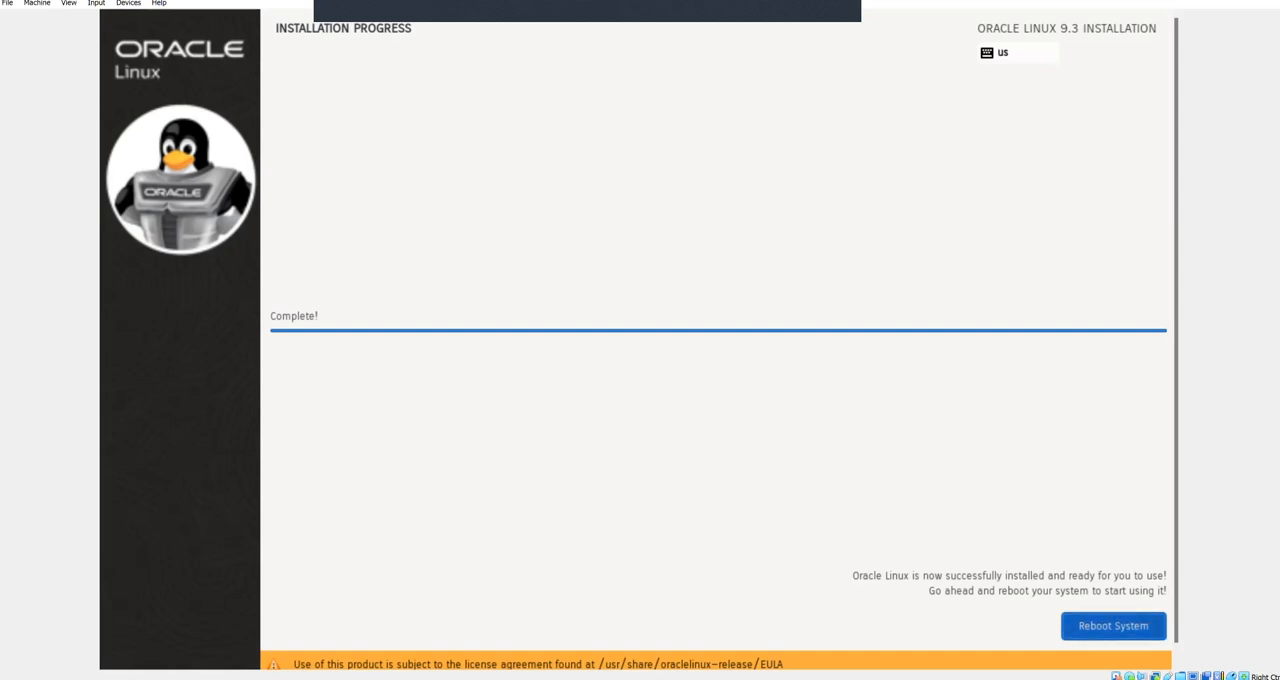
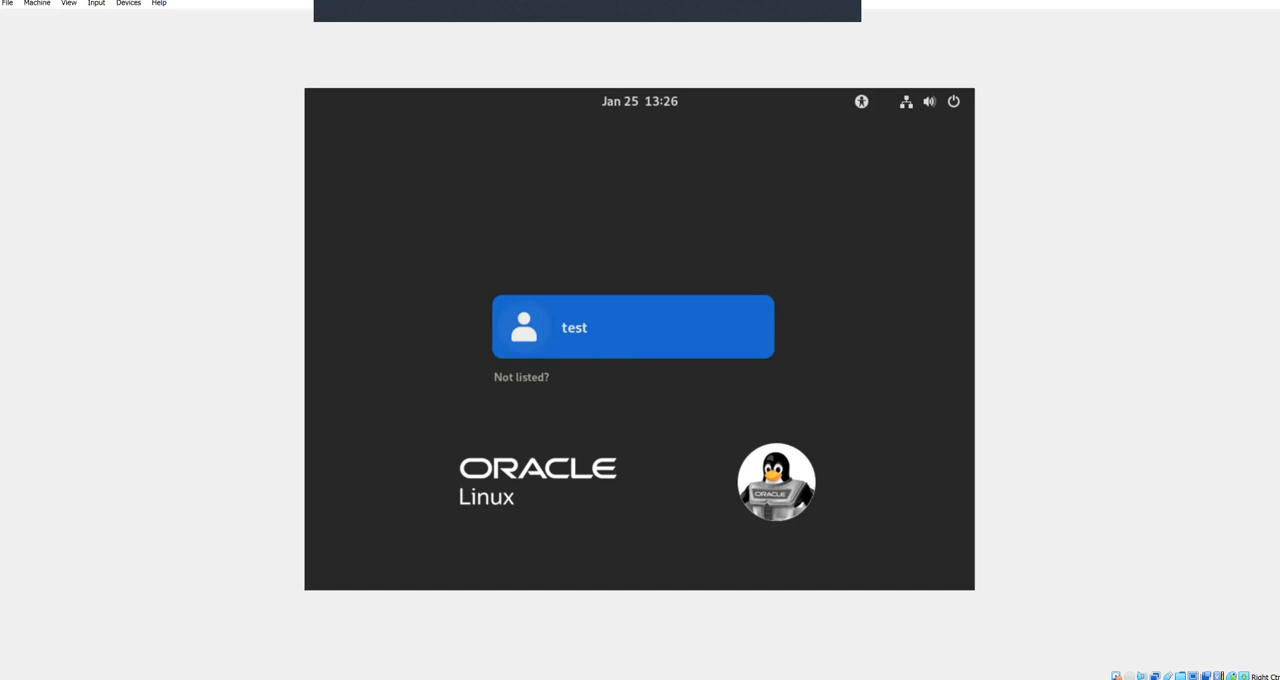
Step: Log in to the desktop as the unlisted root user, entering the root account password
{"action": "key", "text": "Tab"}
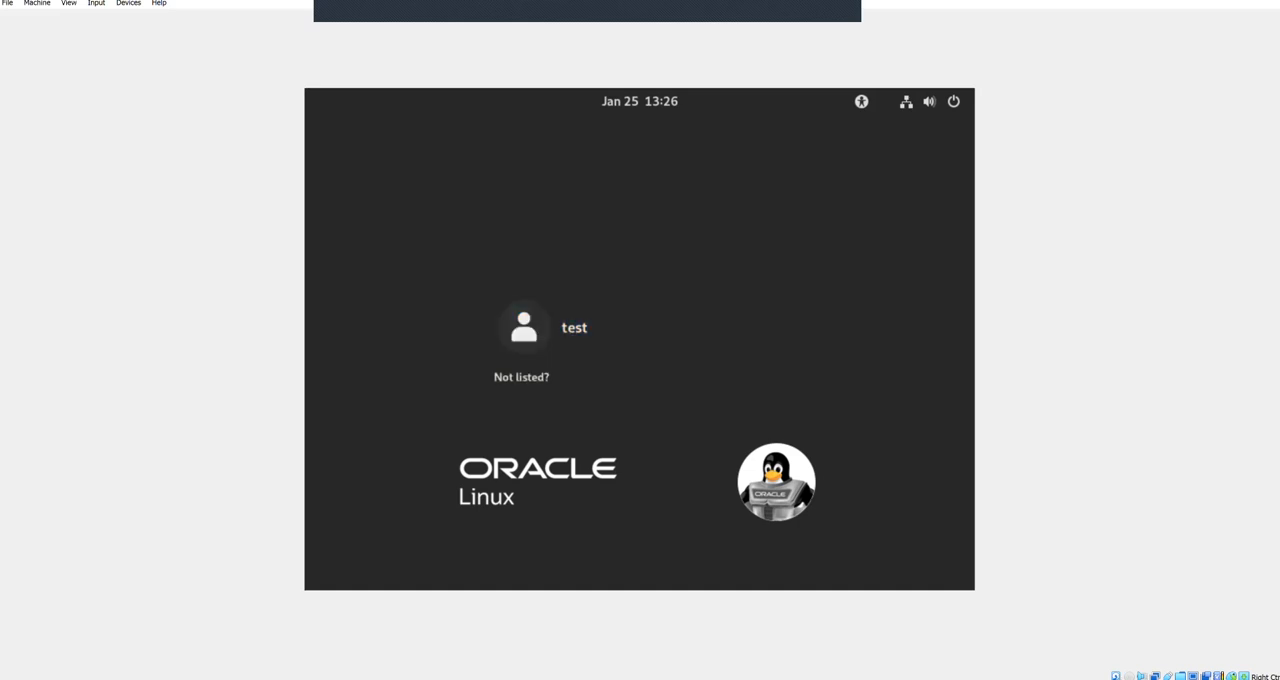
{"action": "key", "text": "Return"}
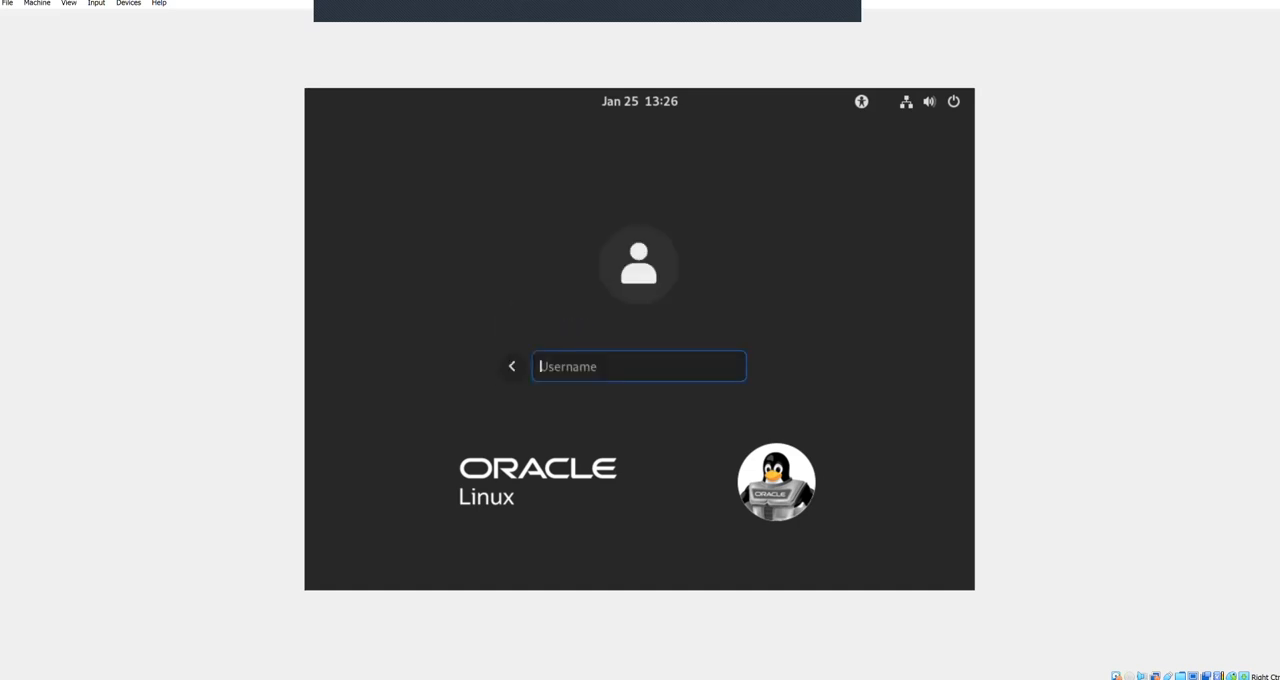
{"action": "type", "text": "root"}
{"action": "key", "text": "Return"}
{"action": "type", "text": "••••"}
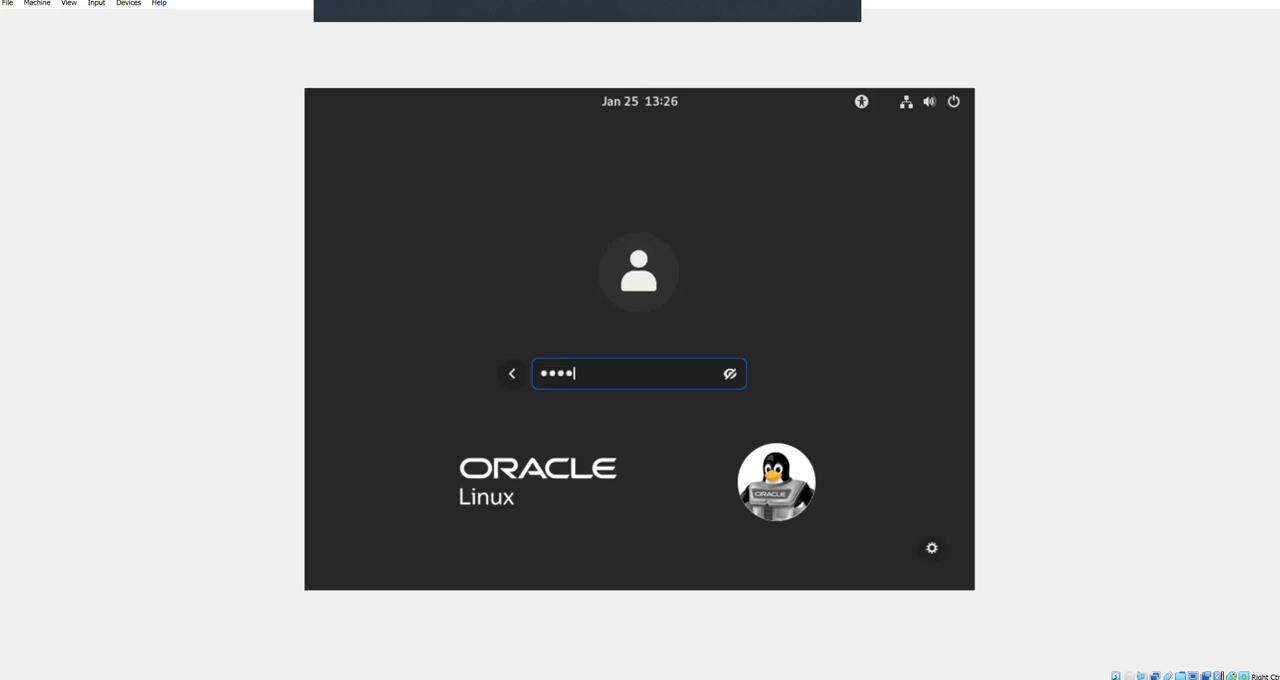
{"action": "key", "text": "Return"}
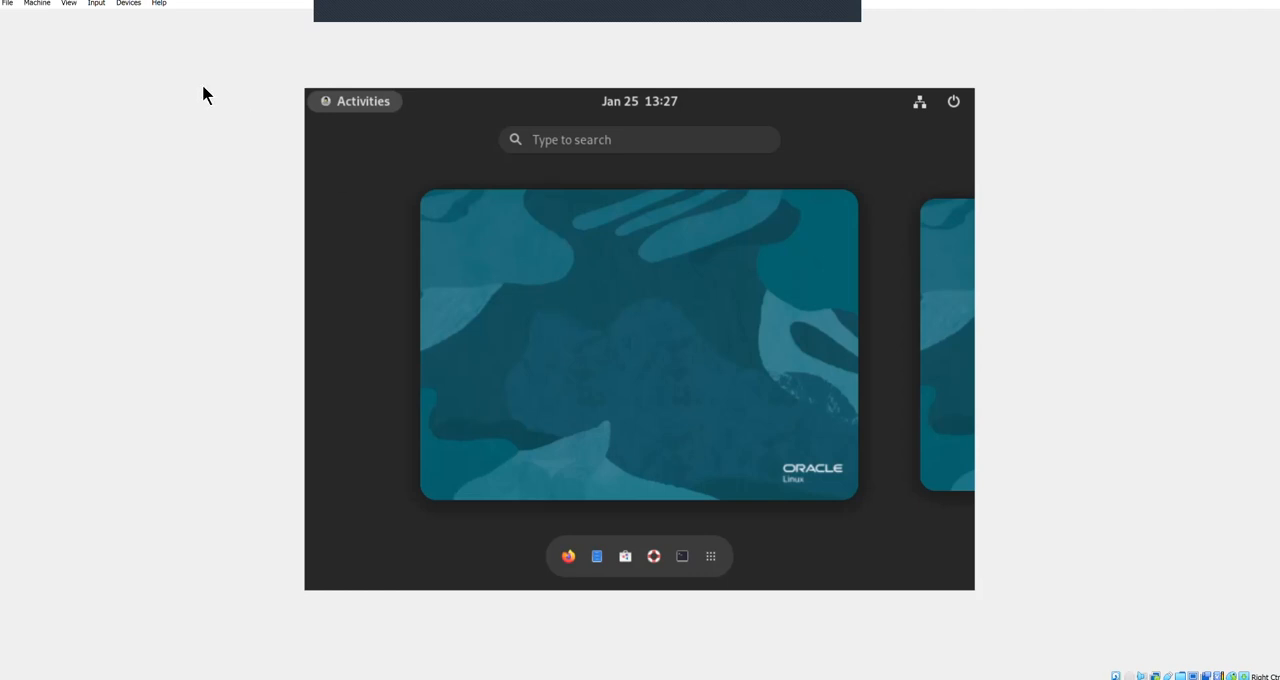
Step: Insert the Guest Additions CD image, run its installer, and restore and re-maximize the virtual machine window
{"action": "left_click", "coordinate": [138, 5]}
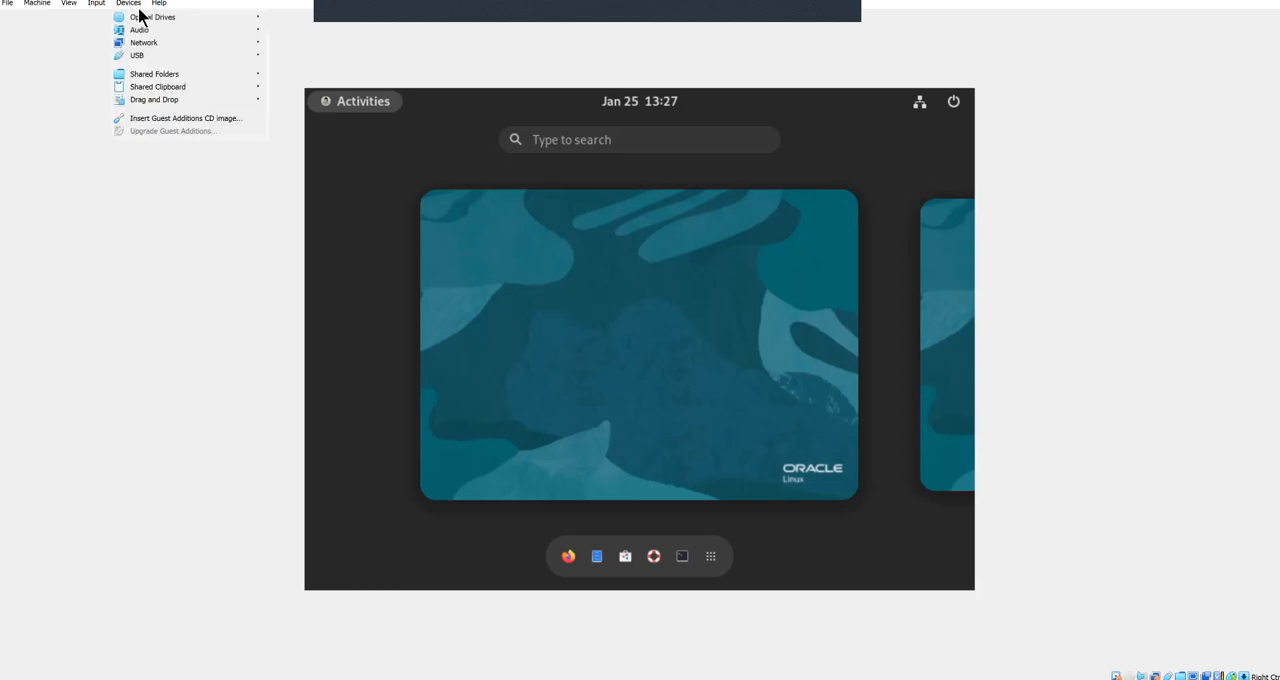
{"action": "left_click", "coordinate": [183, 118]}
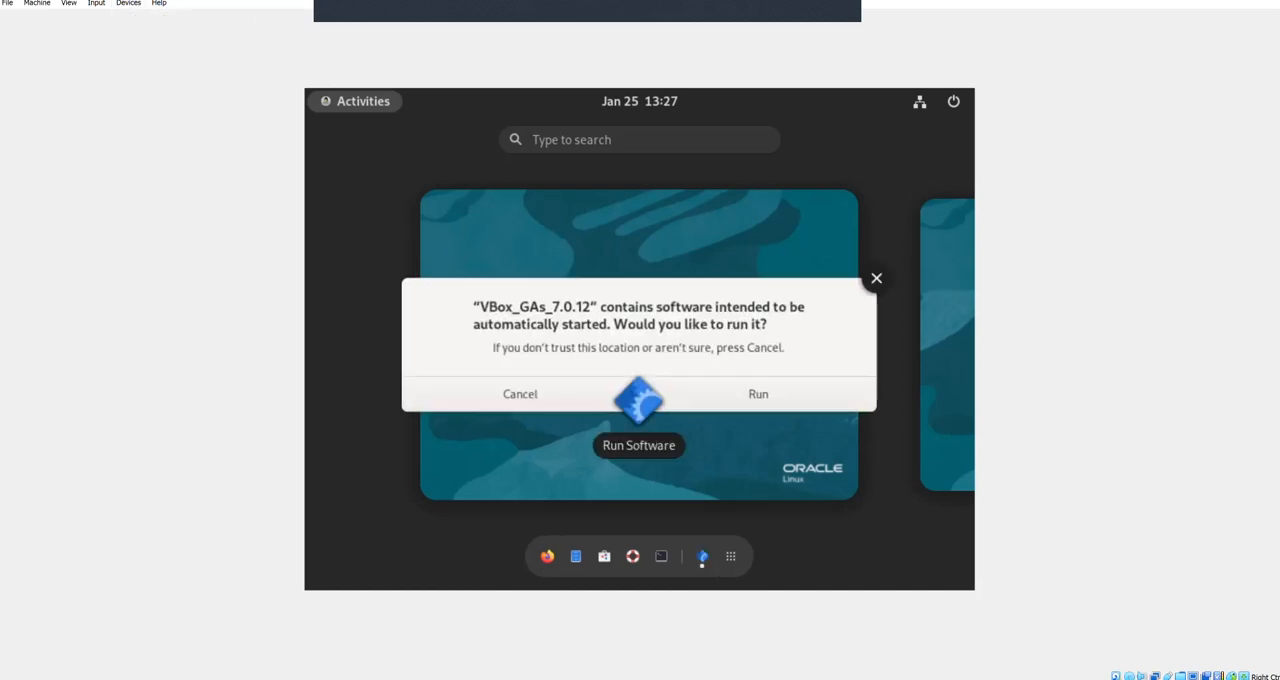
{"action": "left_click", "coordinate": [758, 396]}
{"action": "left_click", "coordinate": [766, 405]}
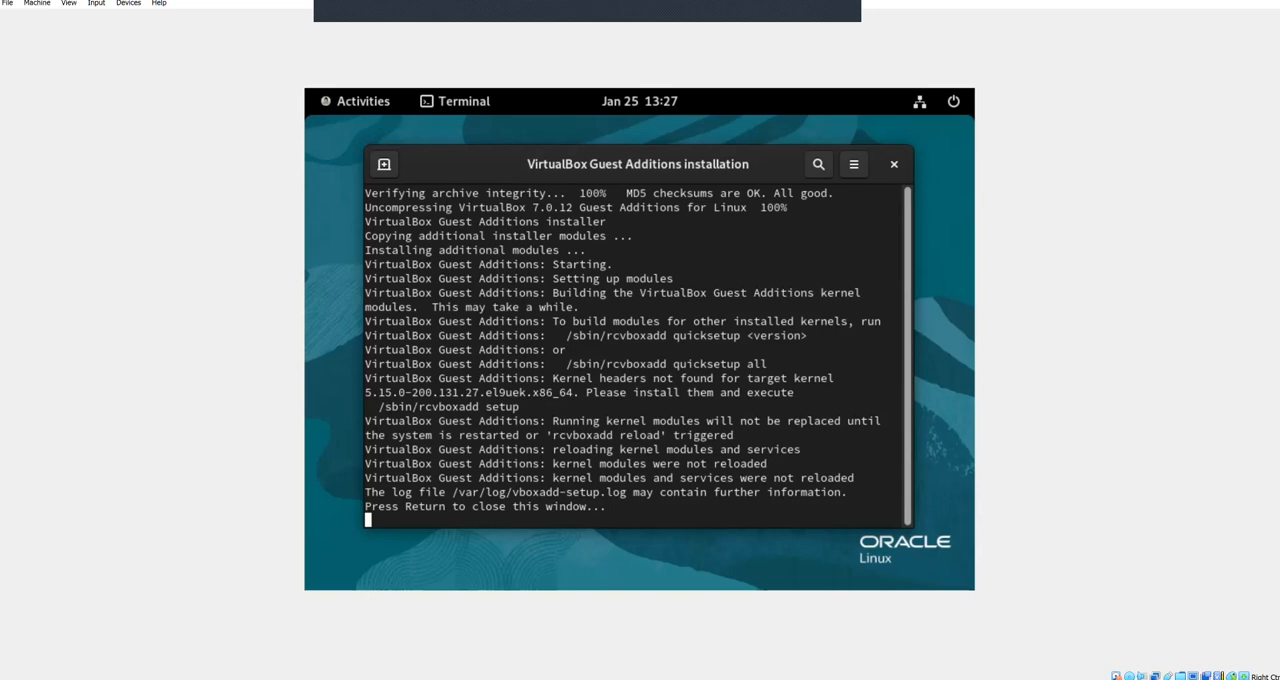
{"action": "key", "text": "Return"}
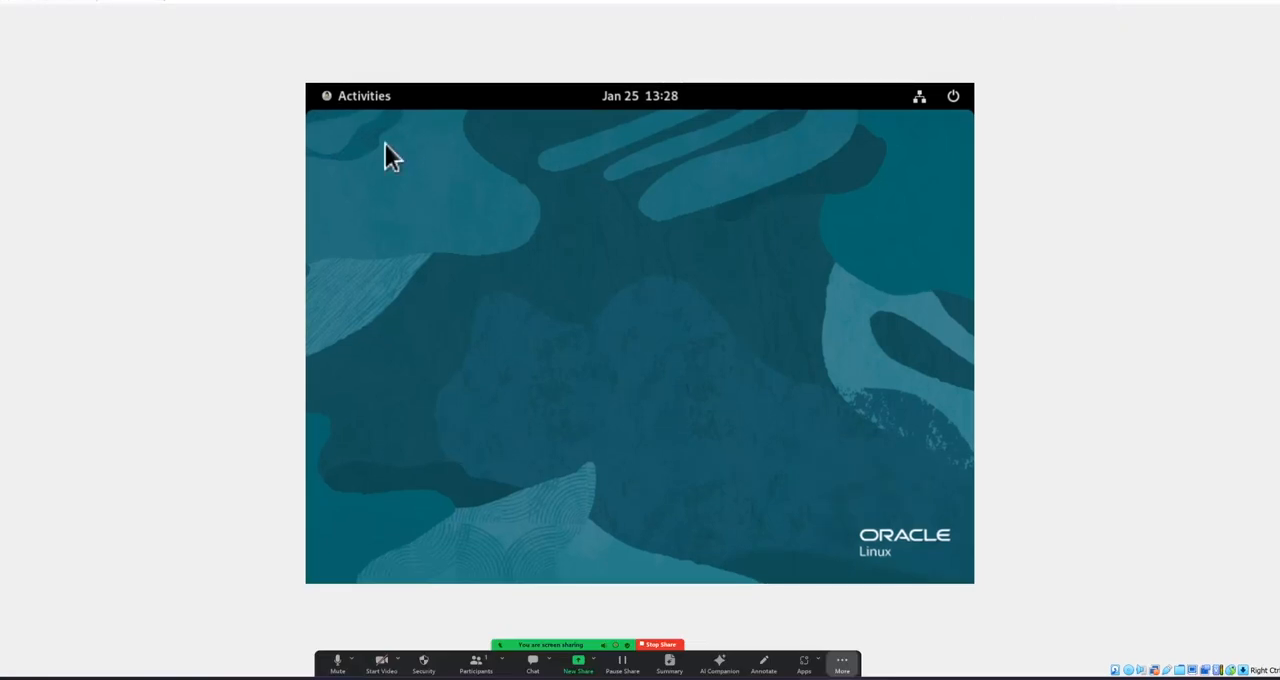
{"action": "double_click", "coordinate": [177, 1]}
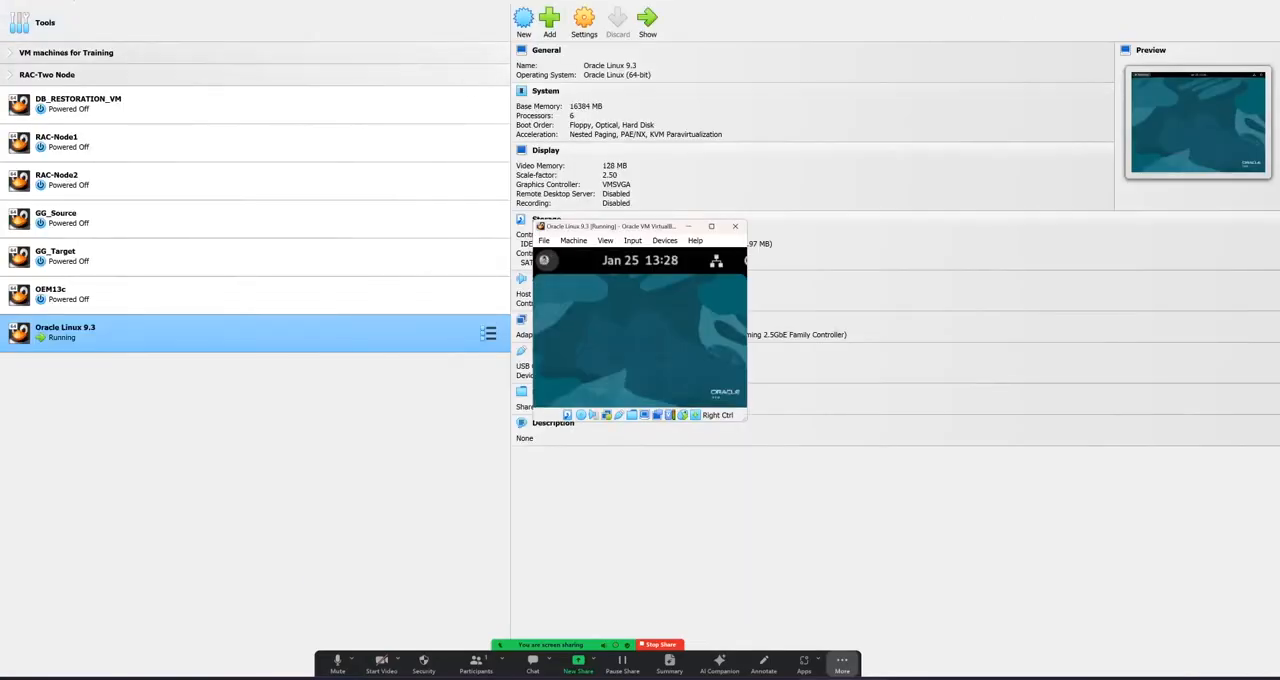
{"action": "left_click", "coordinate": [711, 226]}
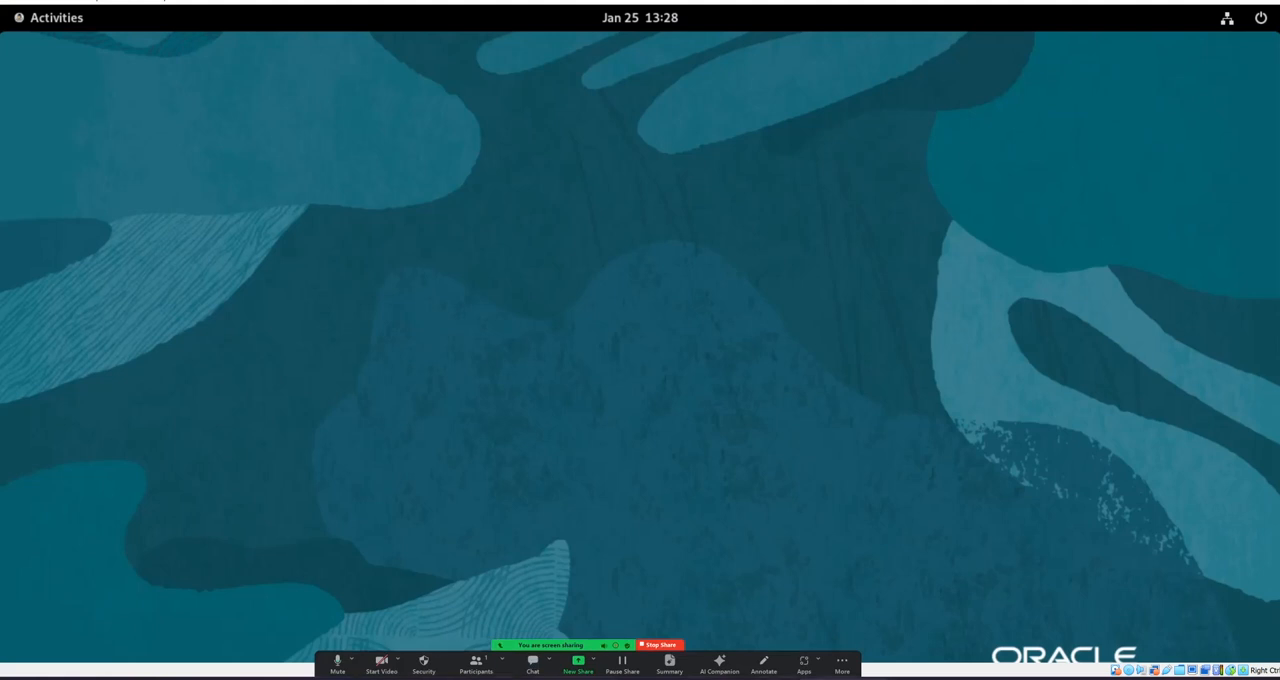
Step: Open the wired connection's details in the guest network settings and copy the IPv4 address
{"action": "left_click", "coordinate": [1236, 18]}
{"action": "left_click", "coordinate": [1125, 72]}
{"action": "left_click", "coordinate": [1100, 125]}
{"action": "left_click", "coordinate": [961, 172]}
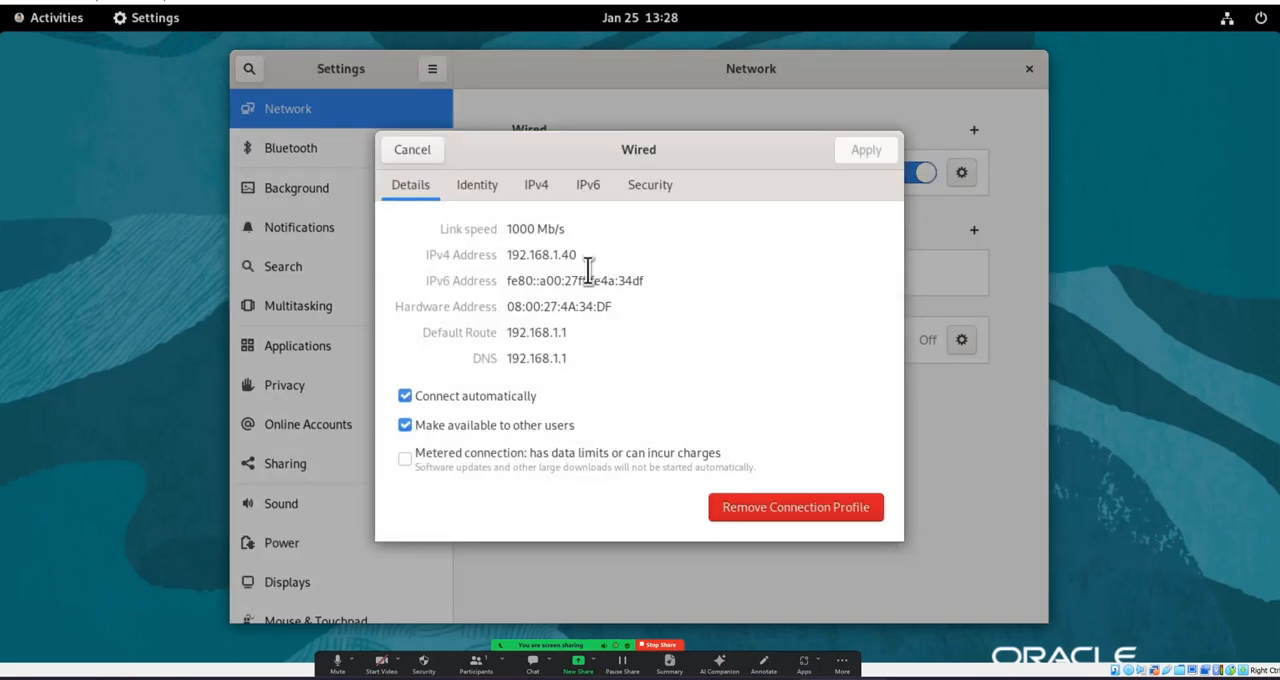
{"action": "double_click", "coordinate": [521, 262]}
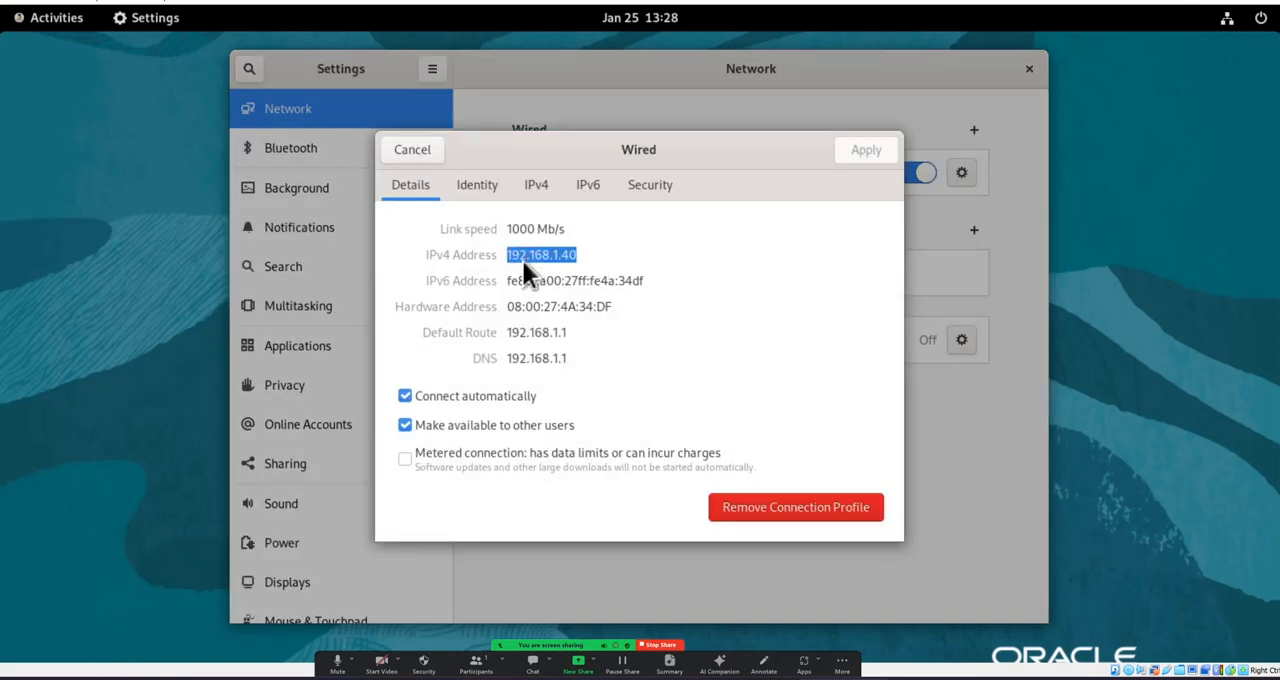
{"action": "right_click", "coordinate": [523, 262]}
{"action": "left_click", "coordinate": [565, 298]}
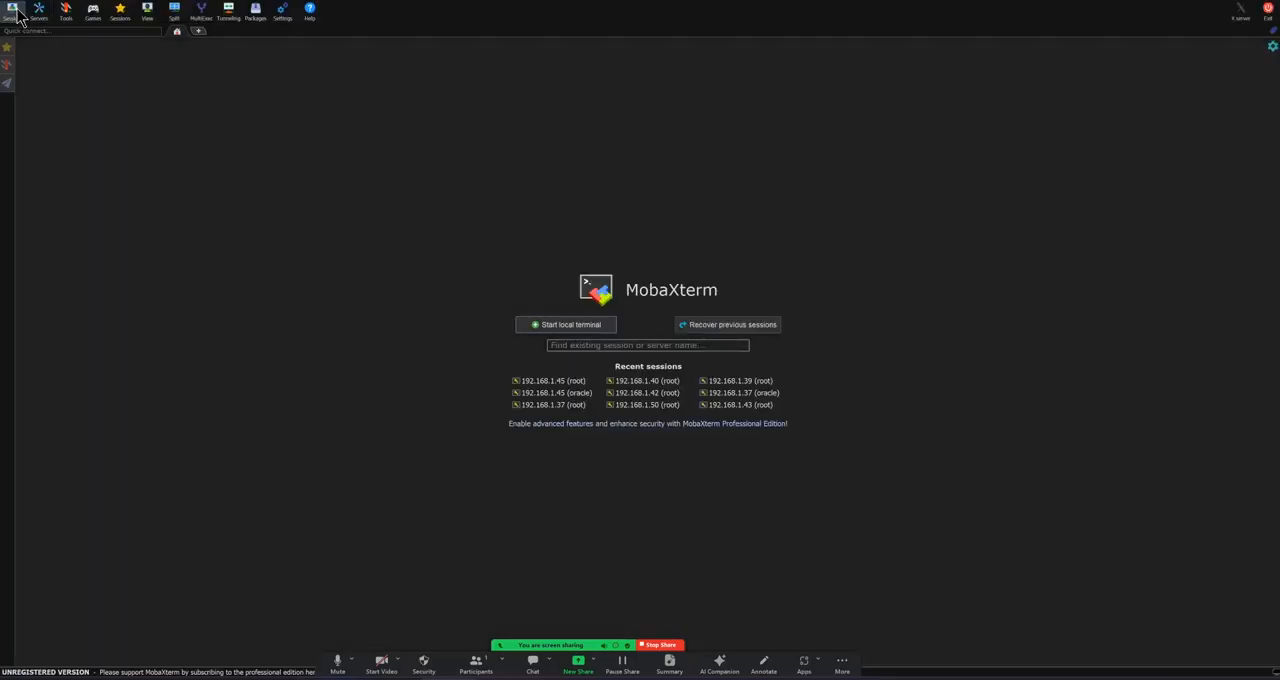
Step: Switch to MobaXterm and set up a new SSH session with 192.168.1.40 as the remote host
{"action": "left_click", "coordinate": [18, 12]}
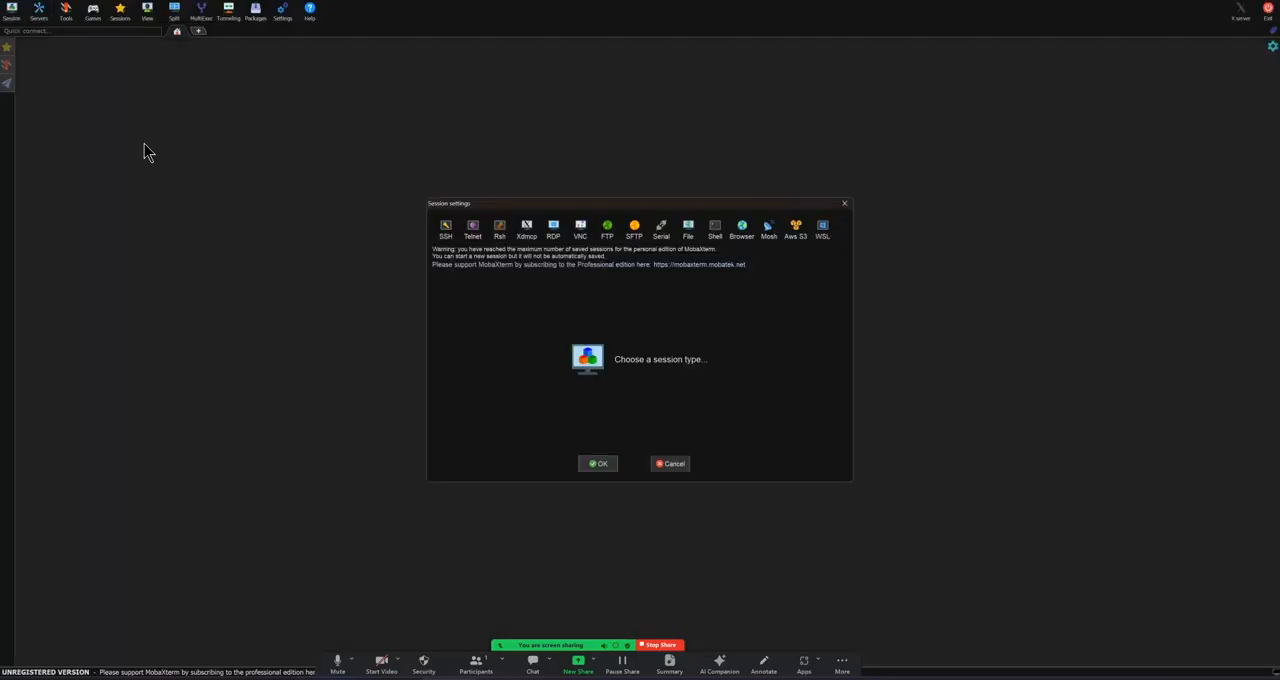
{"action": "left_click", "coordinate": [452, 232]}
{"action": "left_click", "coordinate": [488, 300]}
{"action": "key", "text": "ctrl+v"}
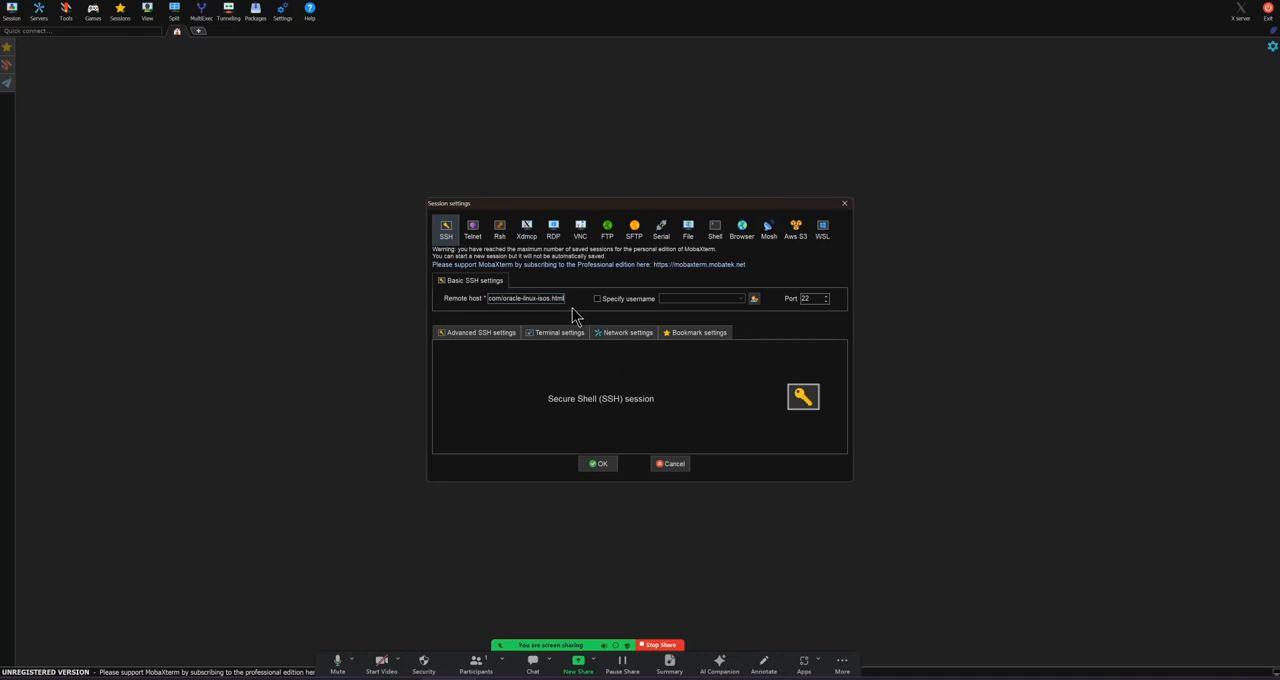
{"action": "key", "text": "ctrl+a"}
{"action": "key", "text": "BackSpace"}
{"action": "type", "text": "192.168.1.40"}
Step: Specify root as the session's username and connect, accepting the new server host key
{"action": "key", "text": "Tab"}
{"action": "key", "text": "Tab"}
{"action": "type", "text": "ro"}
{"action": "key", "text": "Return"}
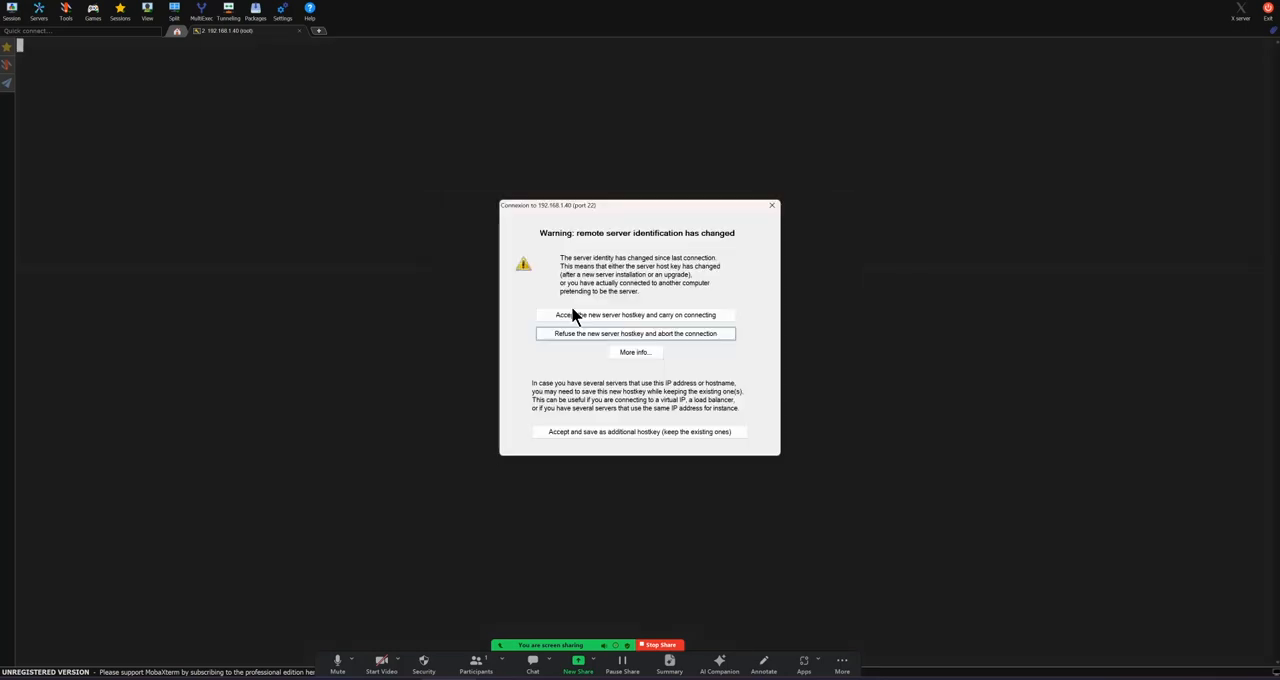
{"action": "left_click", "coordinate": [572, 308]}
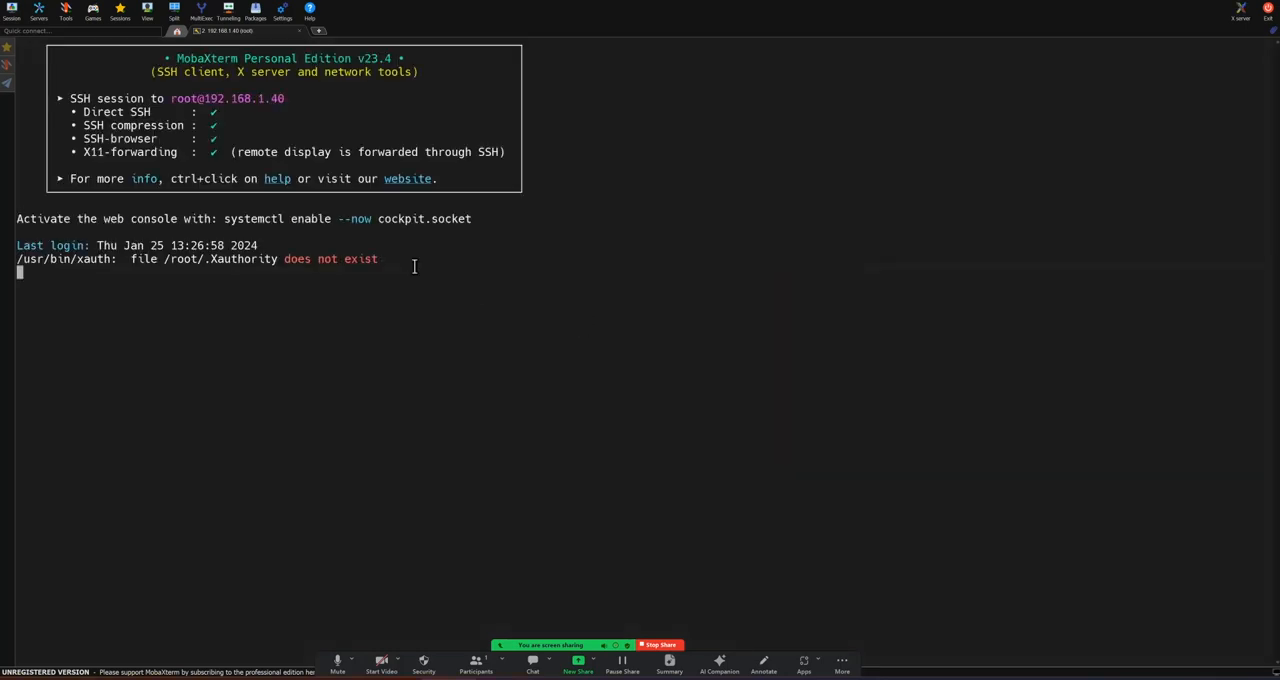
{"action": "left_click", "coordinate": [10, 102]}
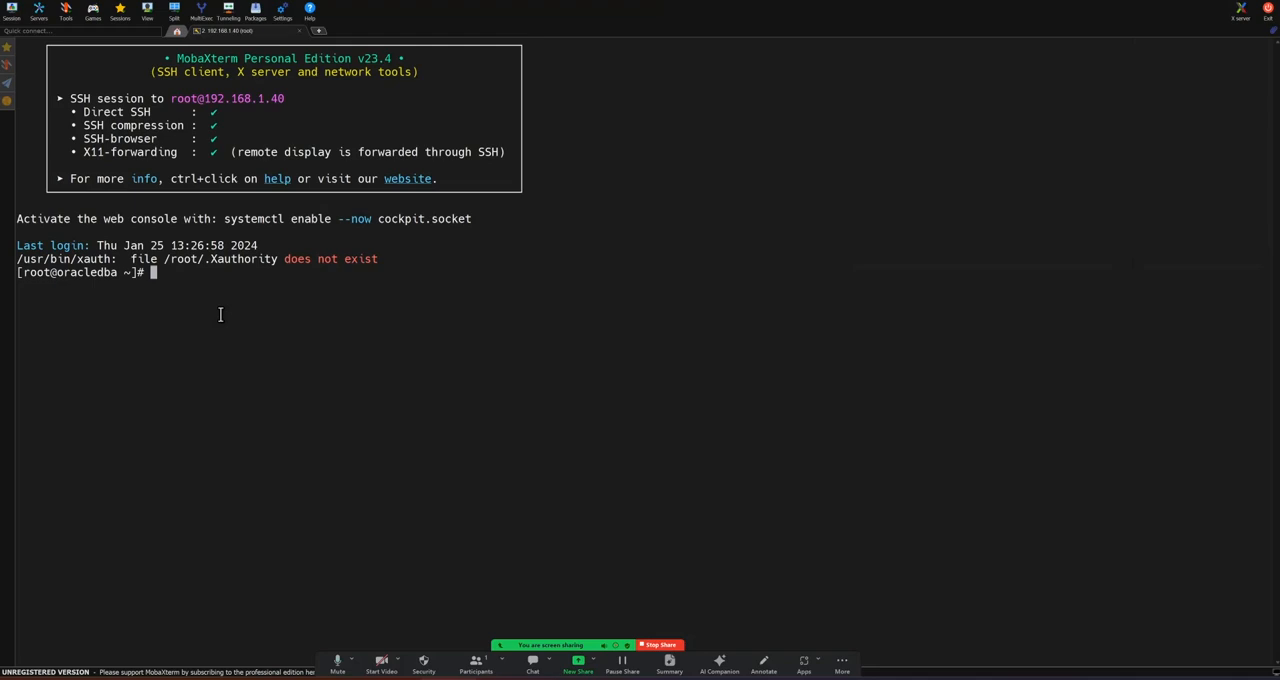
Step: Check the server's host name with hostname and its file system usage with df -h
{"action": "key", "text": "Return"}
{"action": "key", "text": "Return"}
{"action": "type", "text": "hostname"}
{"action": "key", "text": "Return"}
{"action": "type", "text": "df "}
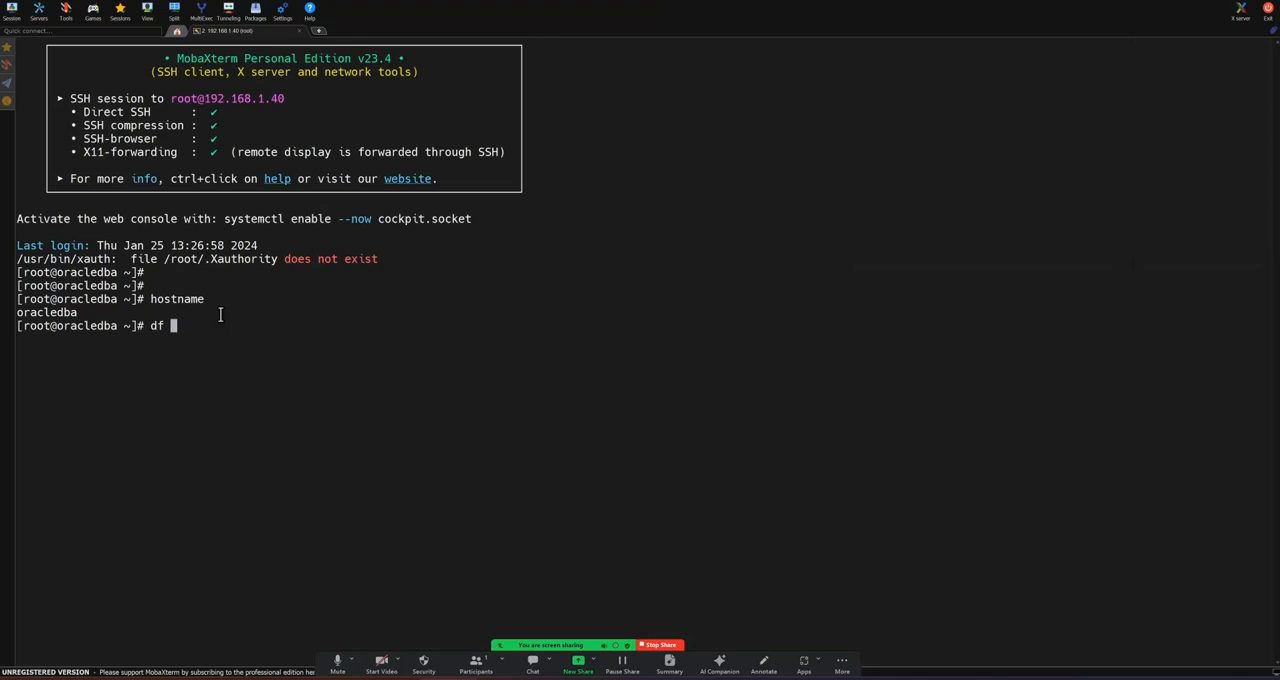
{"action": "type", "text": "-h"}
{"action": "key", "text": "Return"}
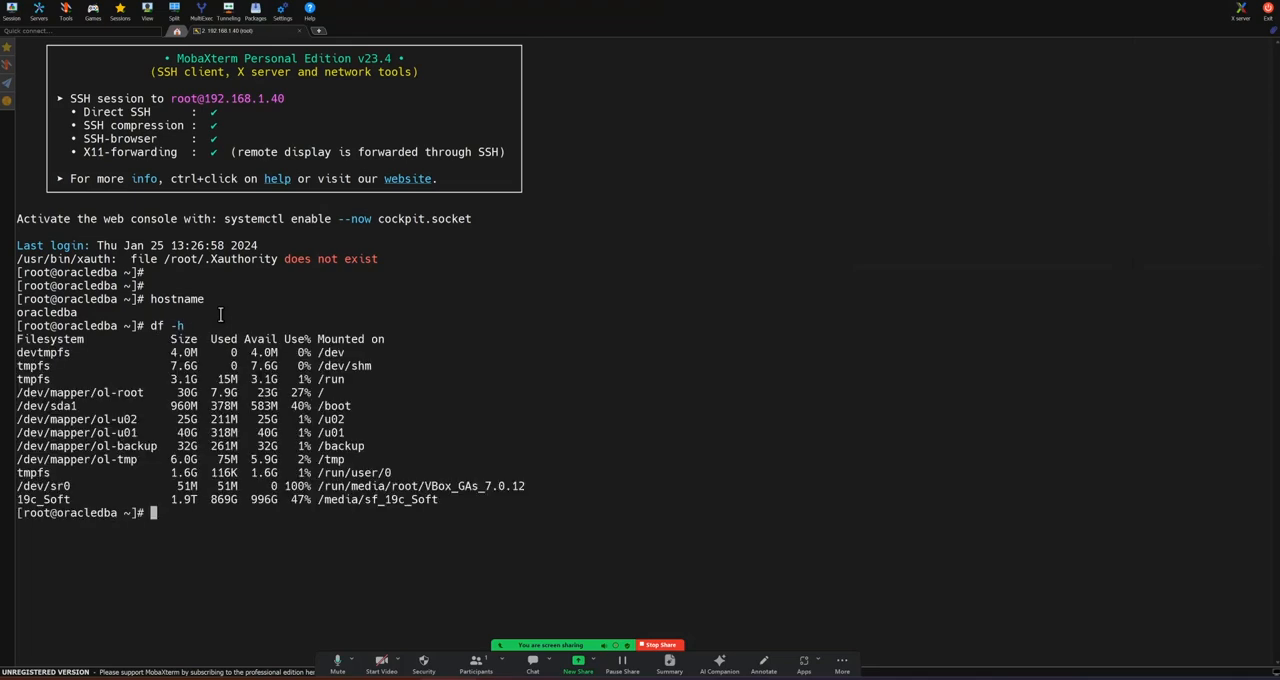
{"action": "key", "text": "Return"}
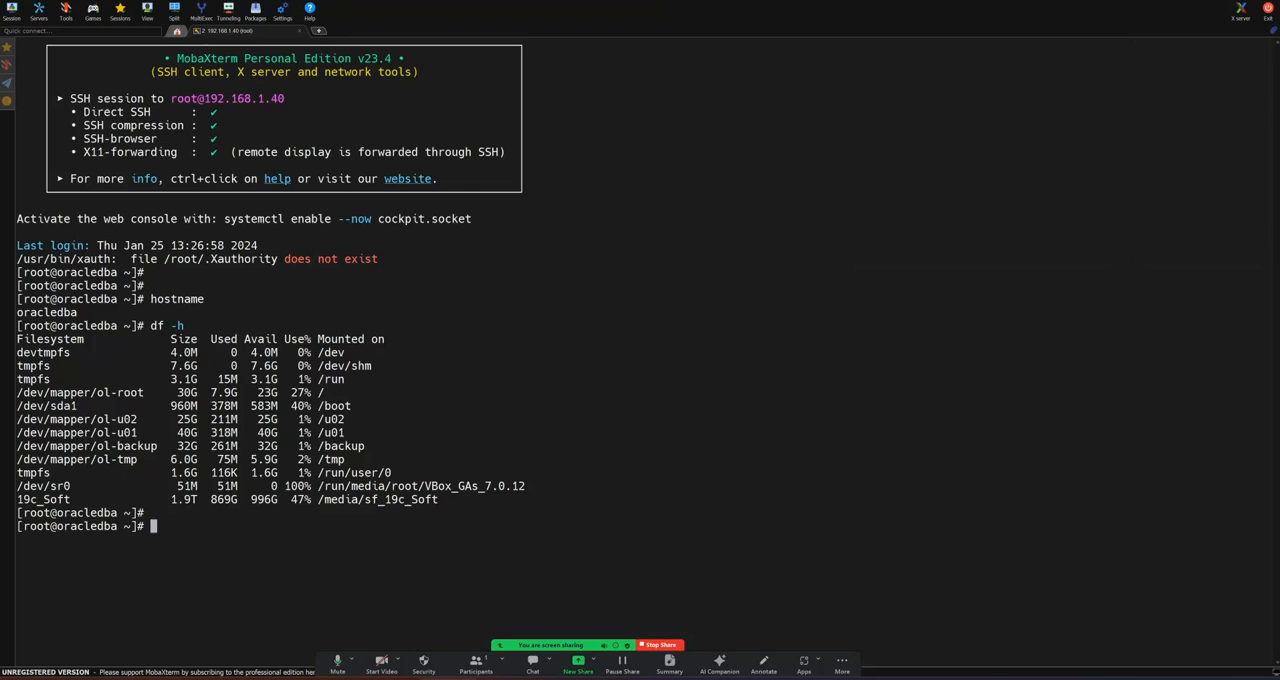
Step: Check memory and swap with free -gt and display the OS release from /etc/redhat-release
{"action": "type", "text": "free -gt"}
{"action": "key", "text": "Return"}
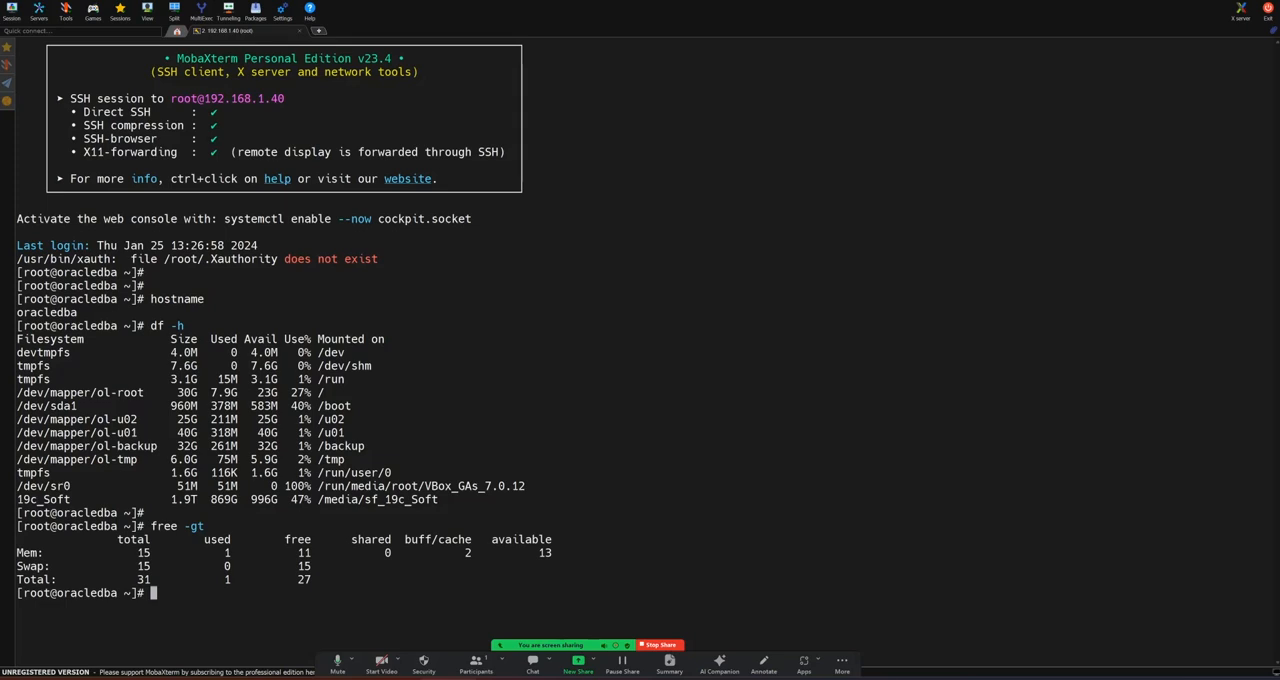
{"action": "key", "text": "Return"}
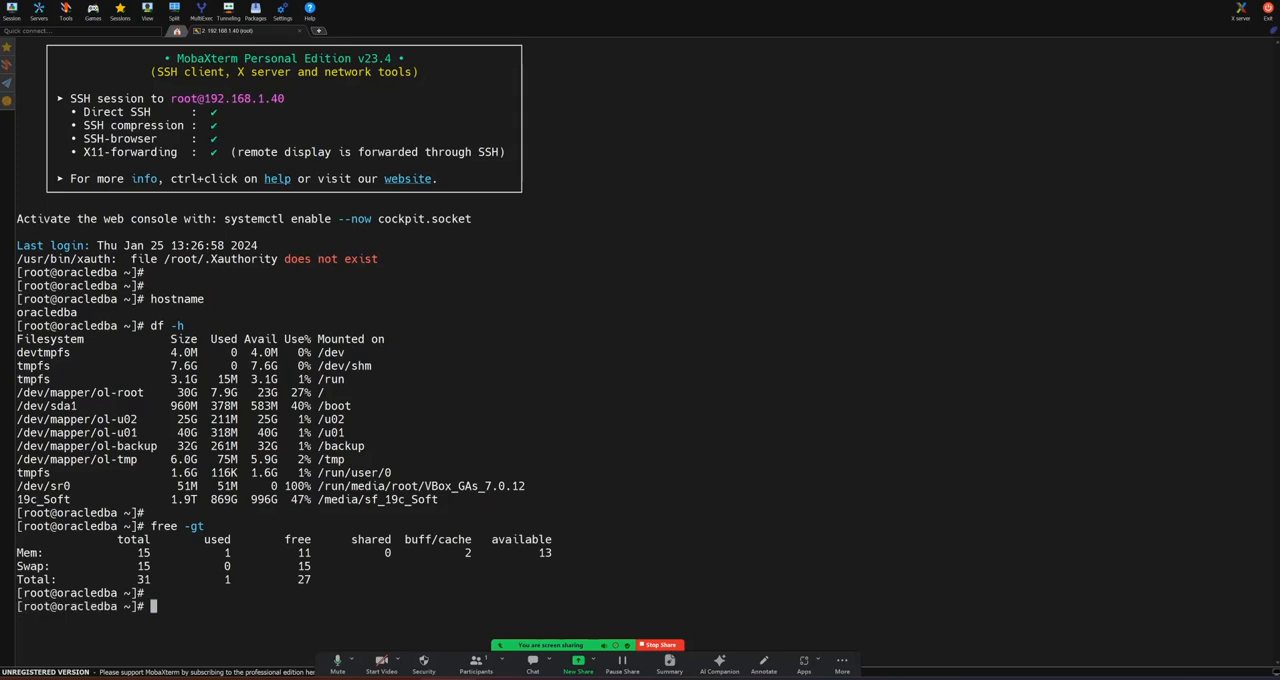
{"action": "type", "text": "cat /etc/redhat"}
{"action": "key", "text": "Tab"}
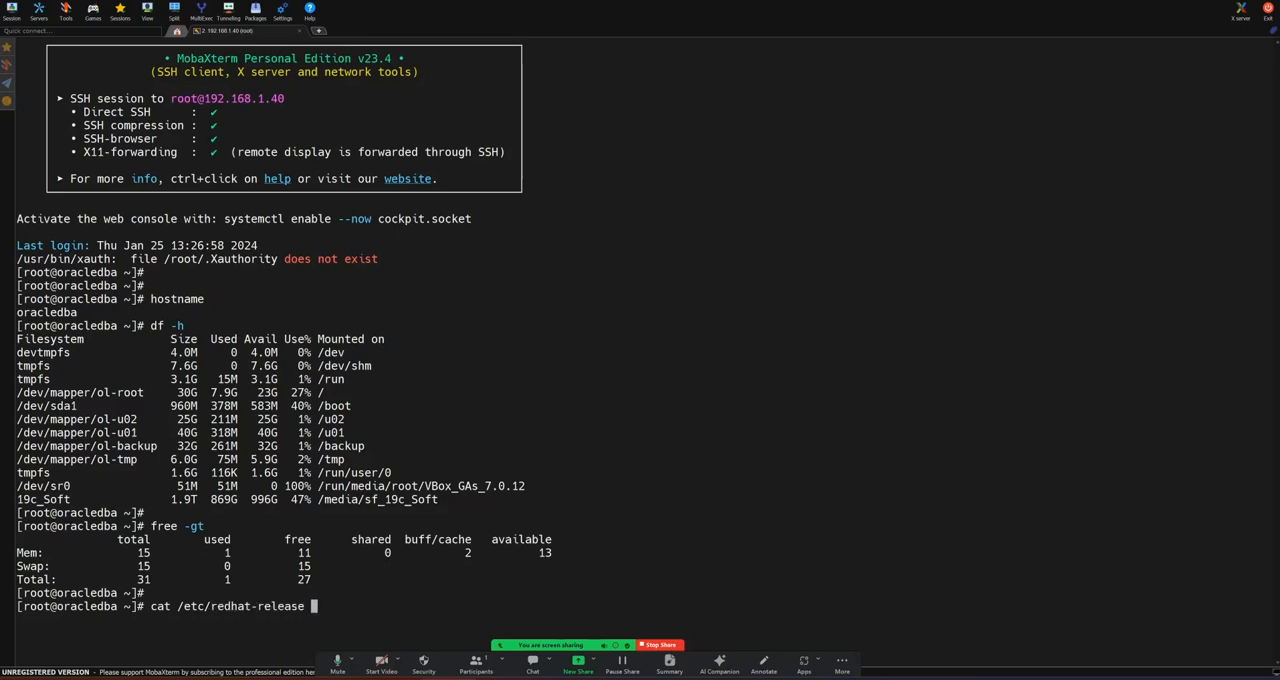
{"action": "key", "text": "Return"}
{"action": "key", "text": "Return"}
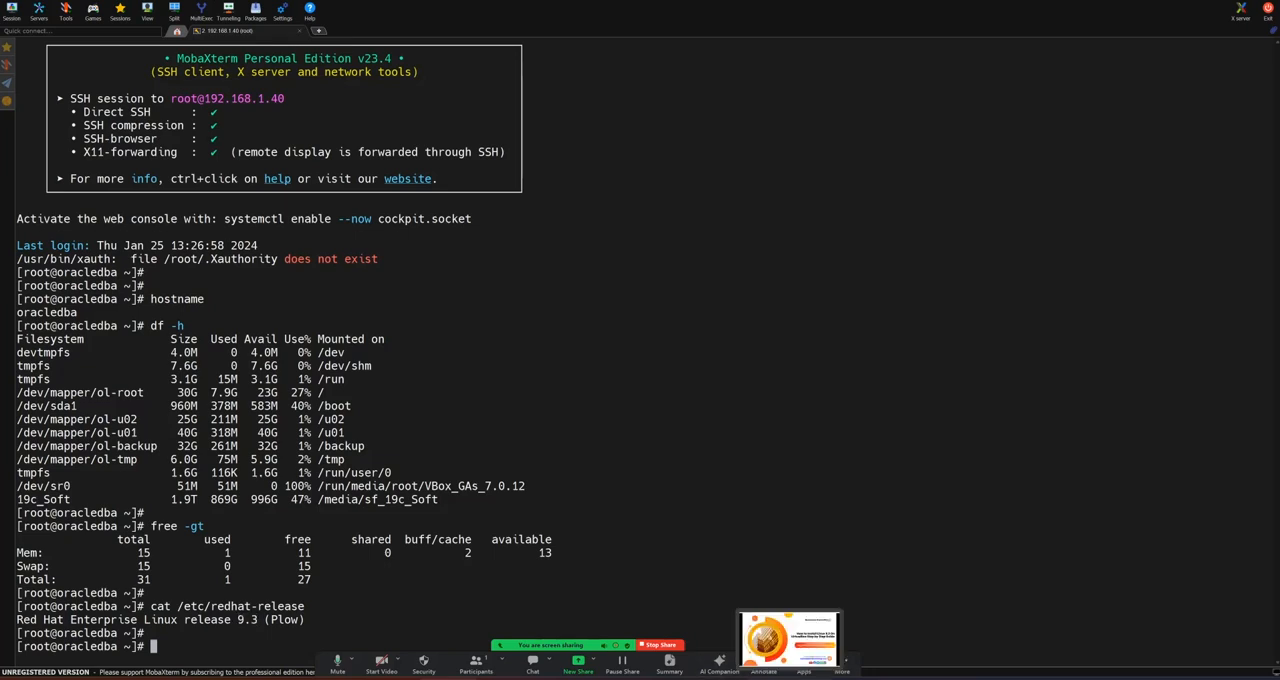
Step: Switch to the browser and review the Oracle DBA Online Training YouTube channel's membership and community pages
{"action": "left_click", "coordinate": [789, 678]}
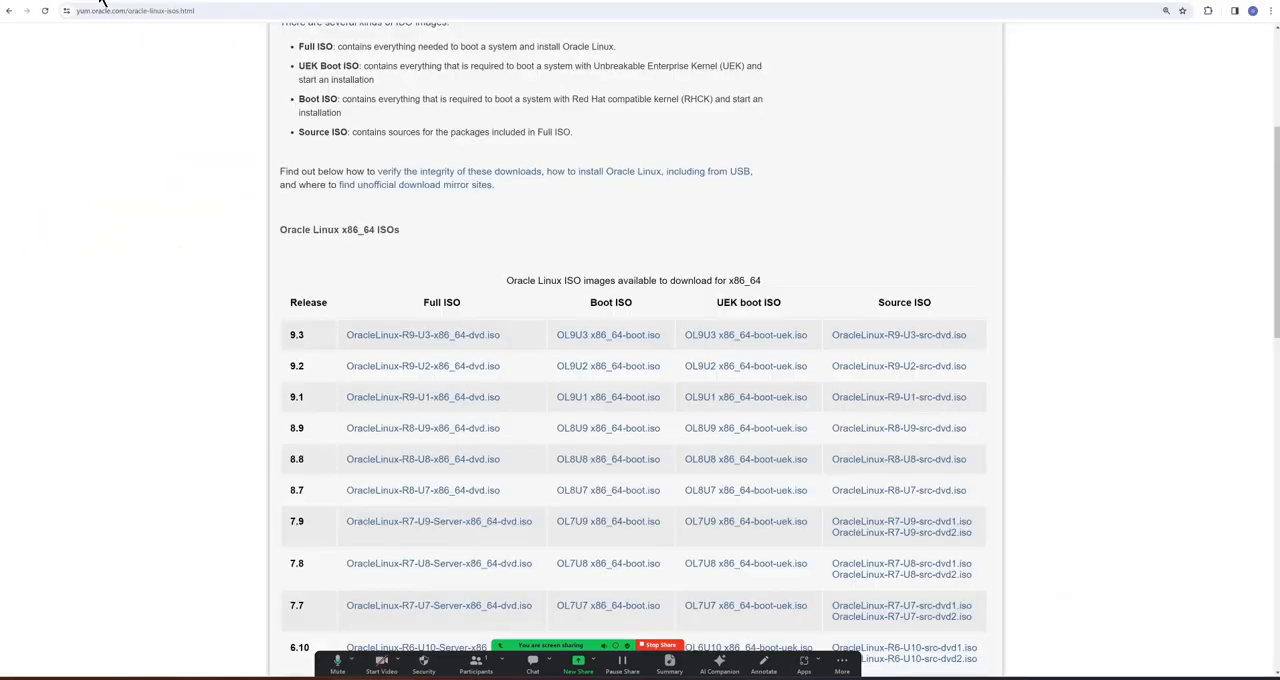
{"action": "left_click", "coordinate": [101, 1]}
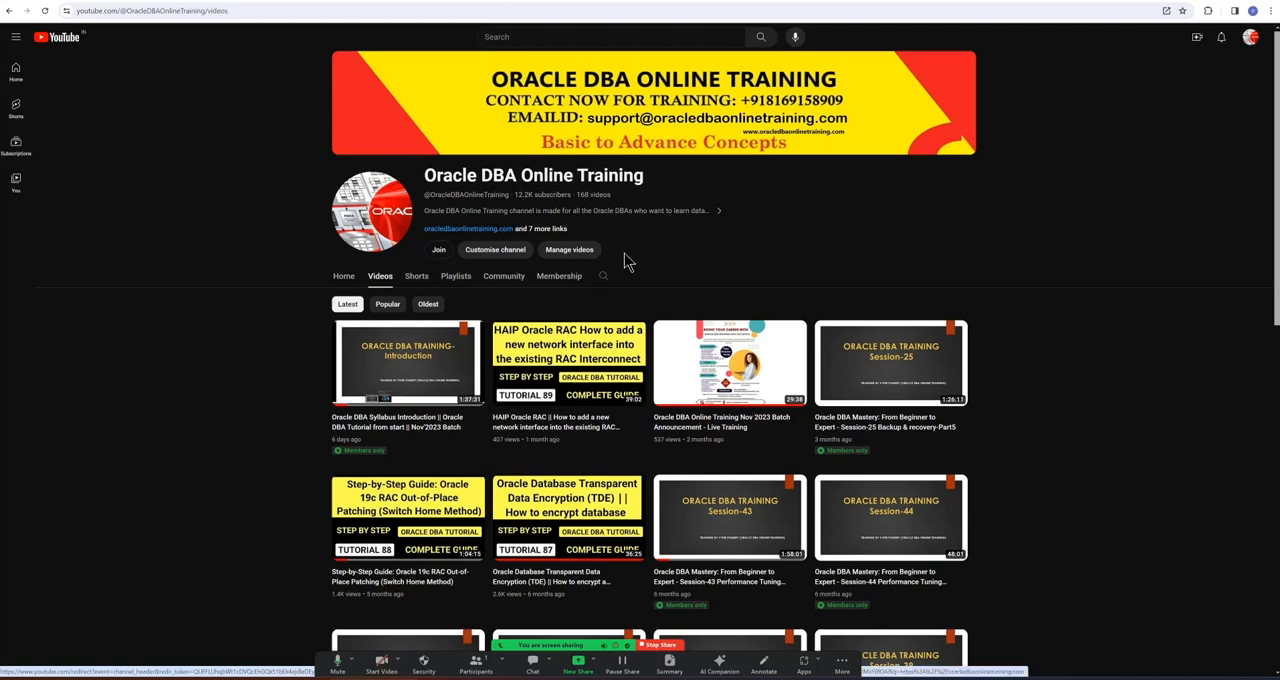
{"action": "left_click", "coordinate": [560, 292]}
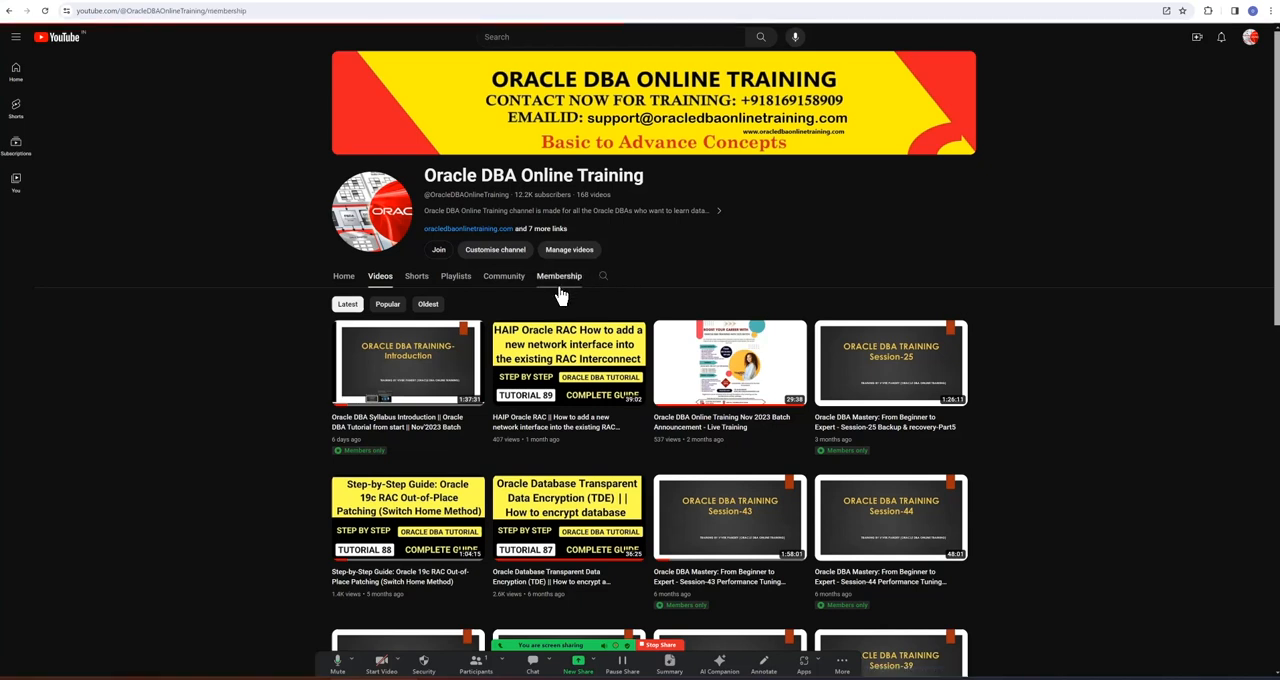
{"action": "scroll", "coordinate": [420, 450], "scroll_direction": "down", "scroll_amount": 1}
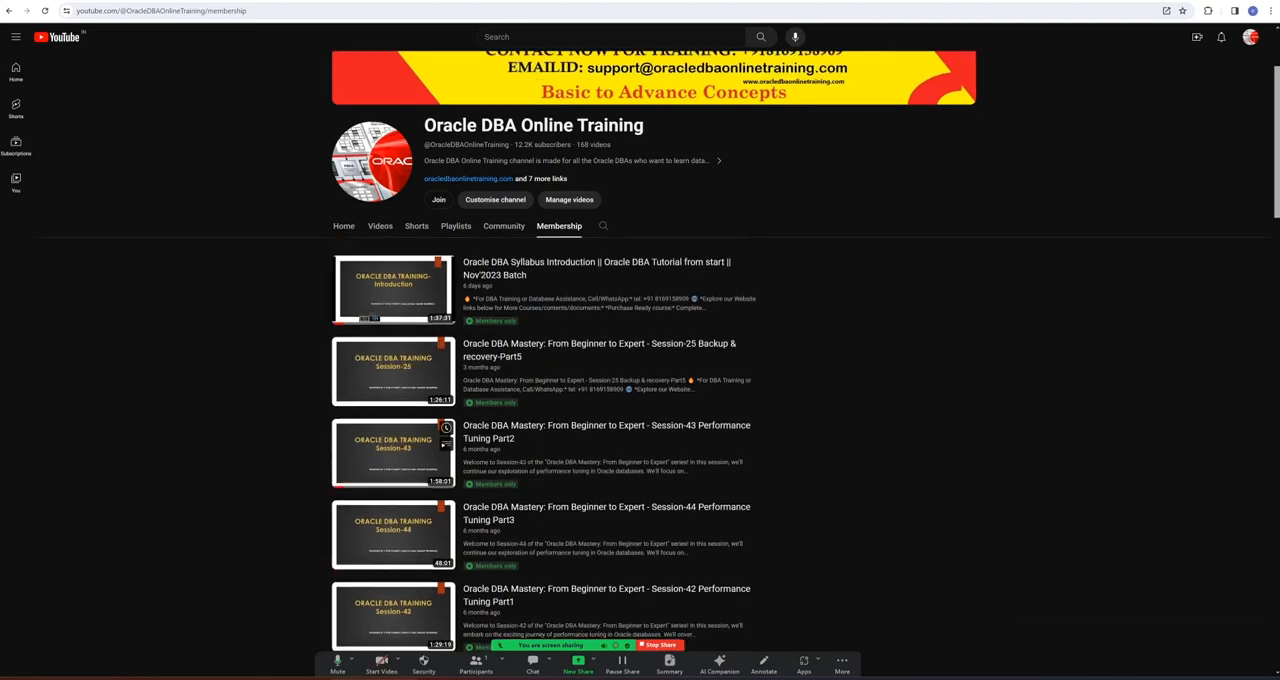
{"action": "scroll", "coordinate": [420, 515], "scroll_direction": "down", "scroll_amount": 2}
{"action": "scroll", "coordinate": [420, 515], "scroll_direction": "up", "scroll_amount": 3}
{"action": "scroll", "coordinate": [420, 515], "scroll_direction": "down", "scroll_amount": 1}
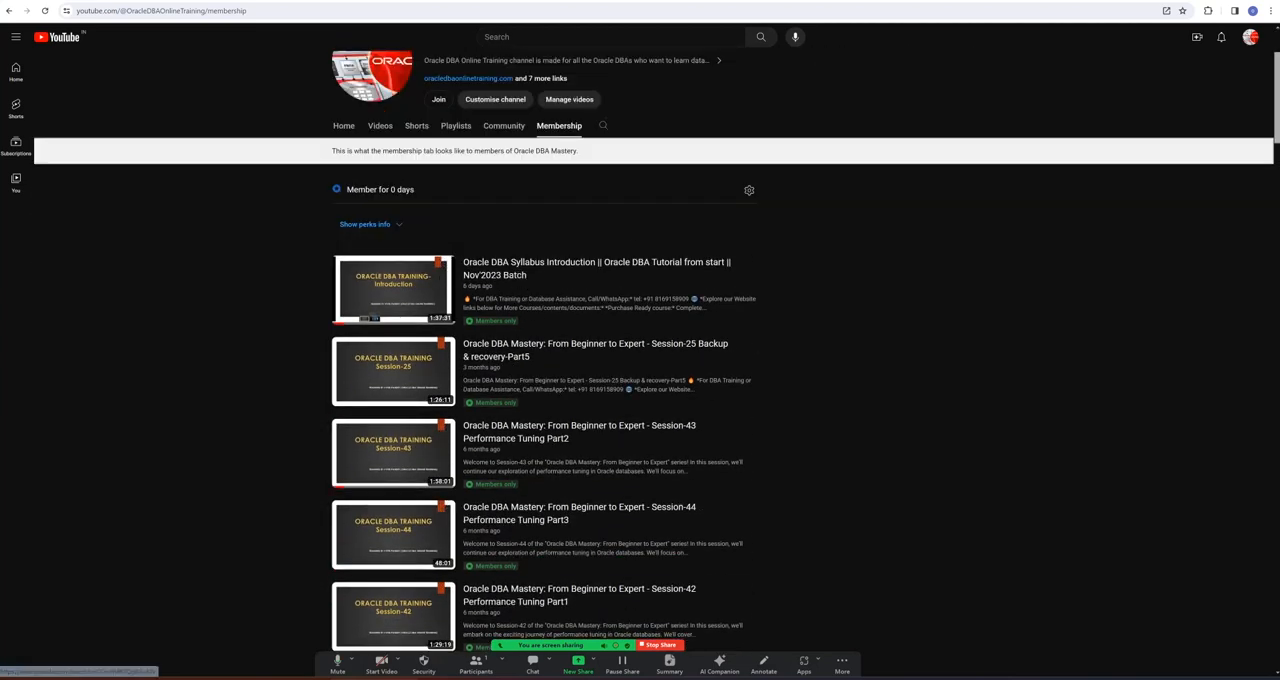
{"action": "scroll", "coordinate": [494, 300], "scroll_direction": "up", "scroll_amount": 3}
{"action": "left_click", "coordinate": [503, 288]}
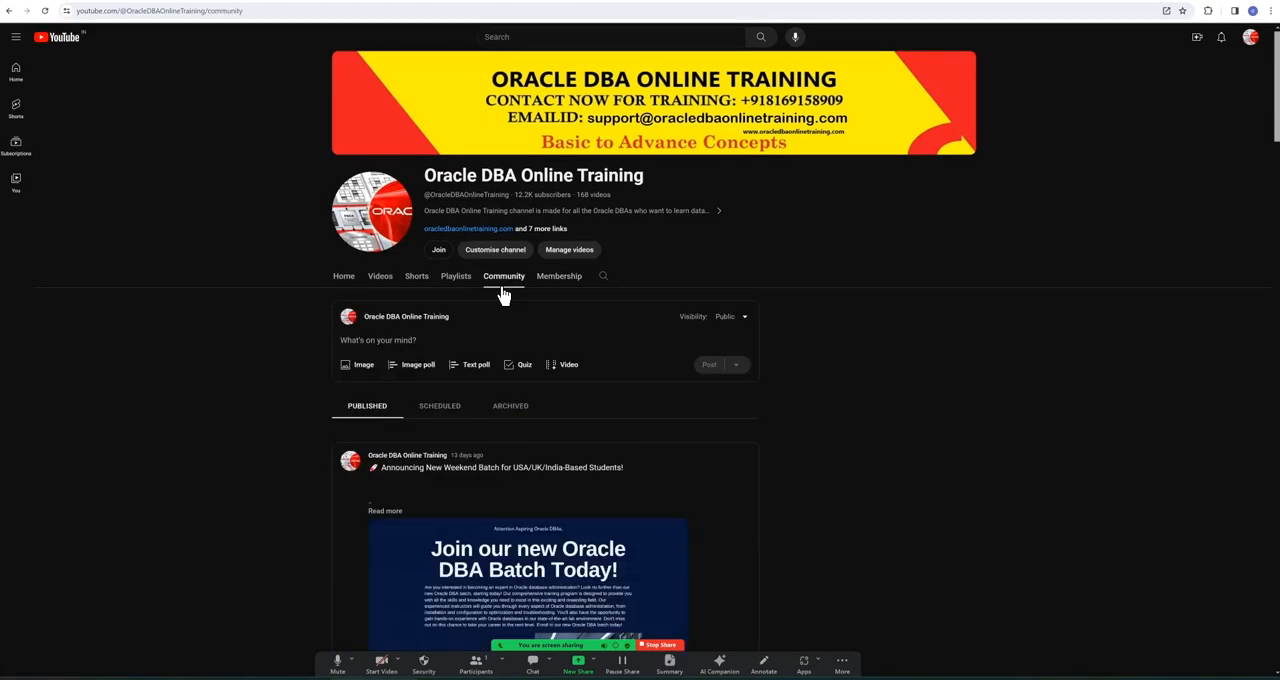
Step: Open the oracledbaonlinetraining.com website and look through its ready courses and VM machines and its home page
{"action": "left_click", "coordinate": [467, 232]}
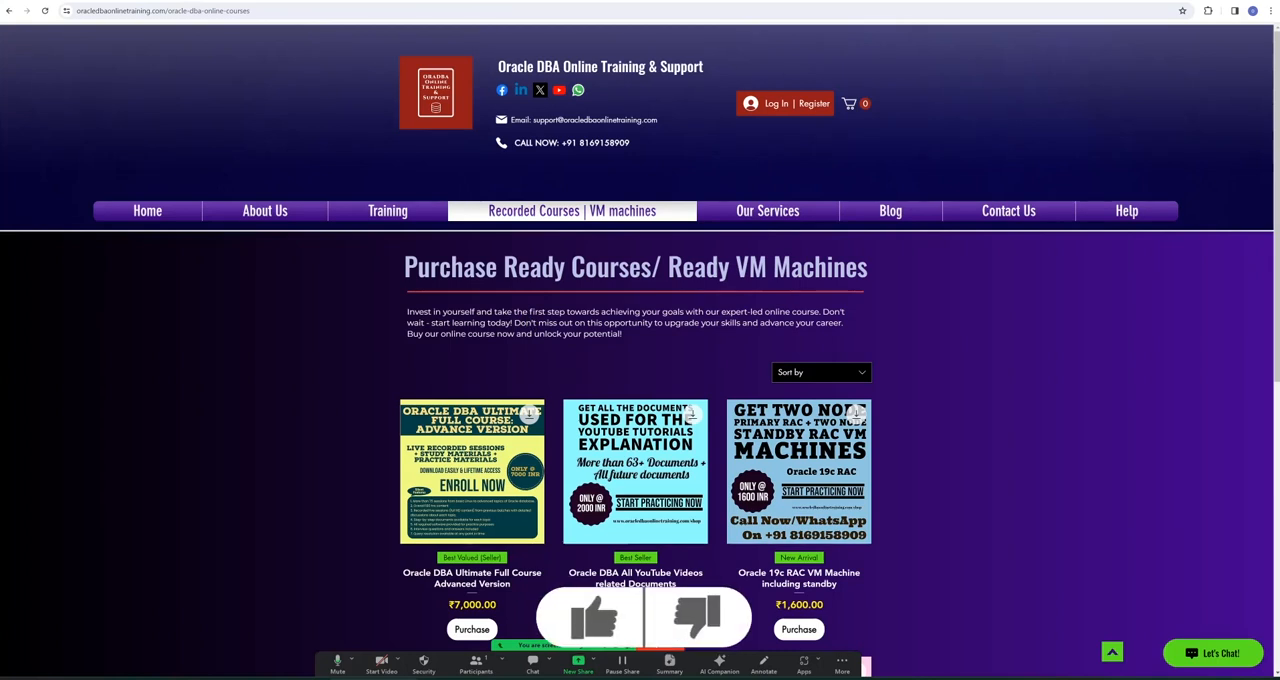
{"action": "scroll", "coordinate": [437, 303], "scroll_direction": "down", "scroll_amount": 3}
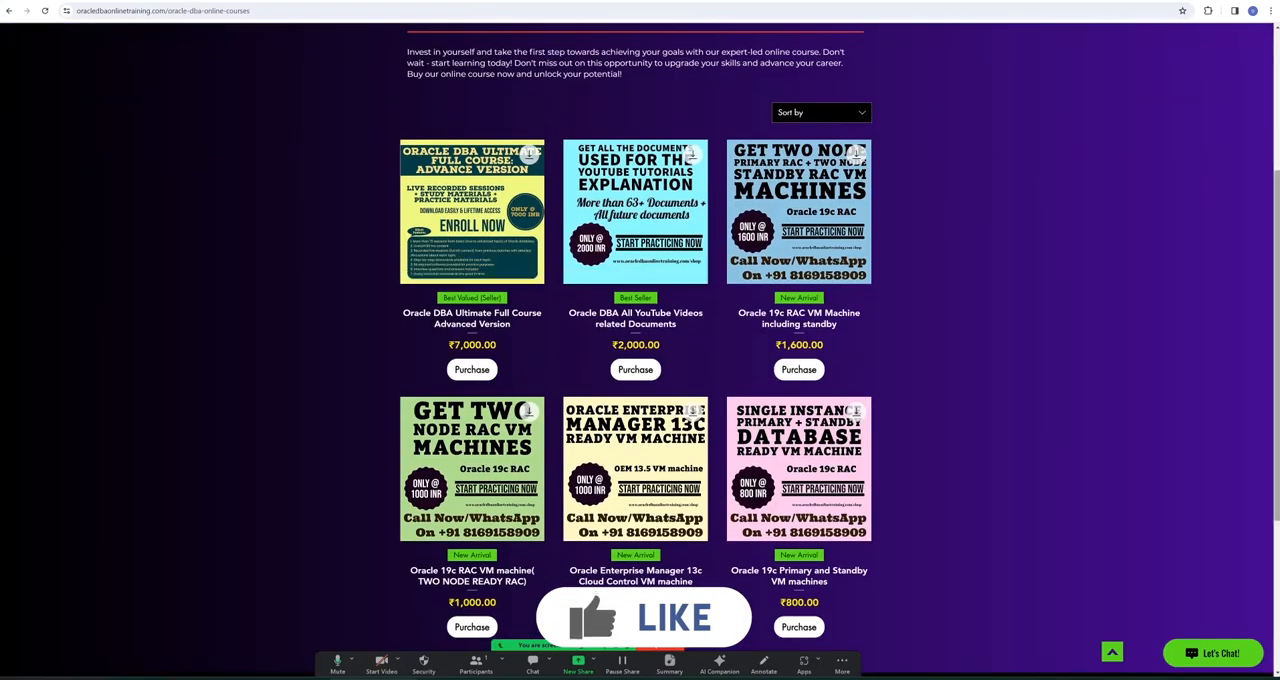
{"action": "scroll", "coordinate": [640, 400], "scroll_direction": "down", "scroll_amount": 2}
{"action": "scroll", "coordinate": [640, 400], "scroll_direction": "up", "scroll_amount": 5}
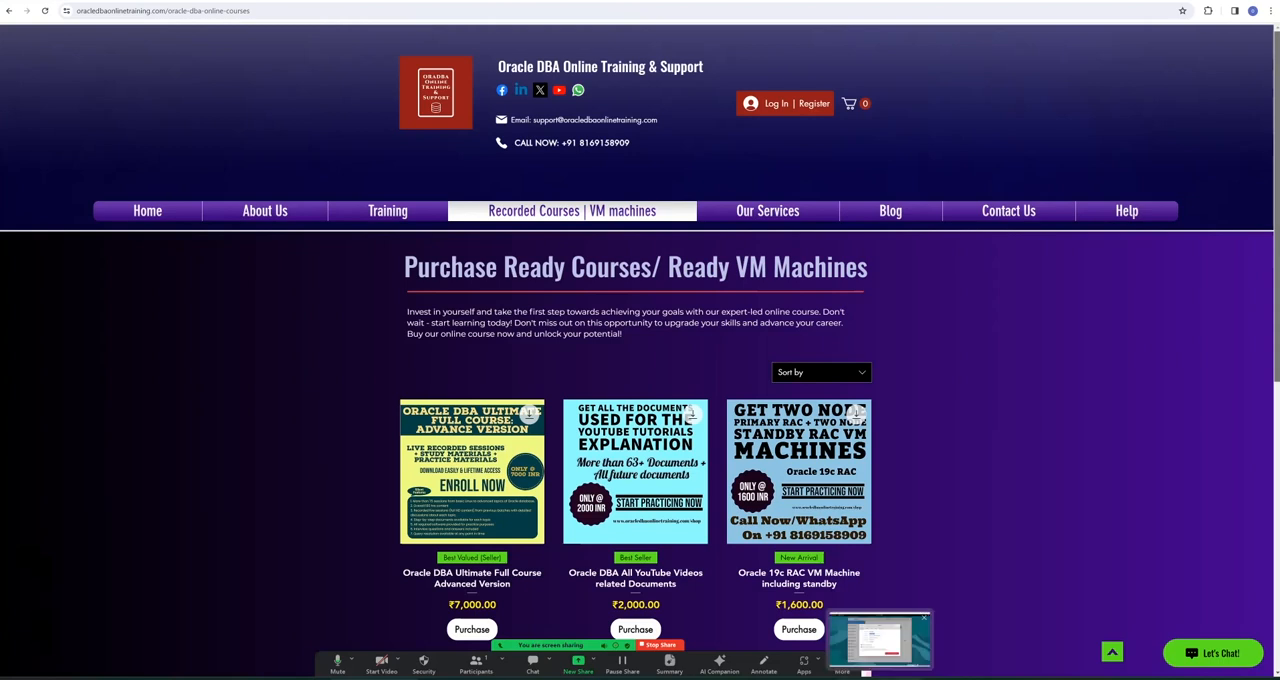
{"action": "left_click", "coordinate": [336, 1]}
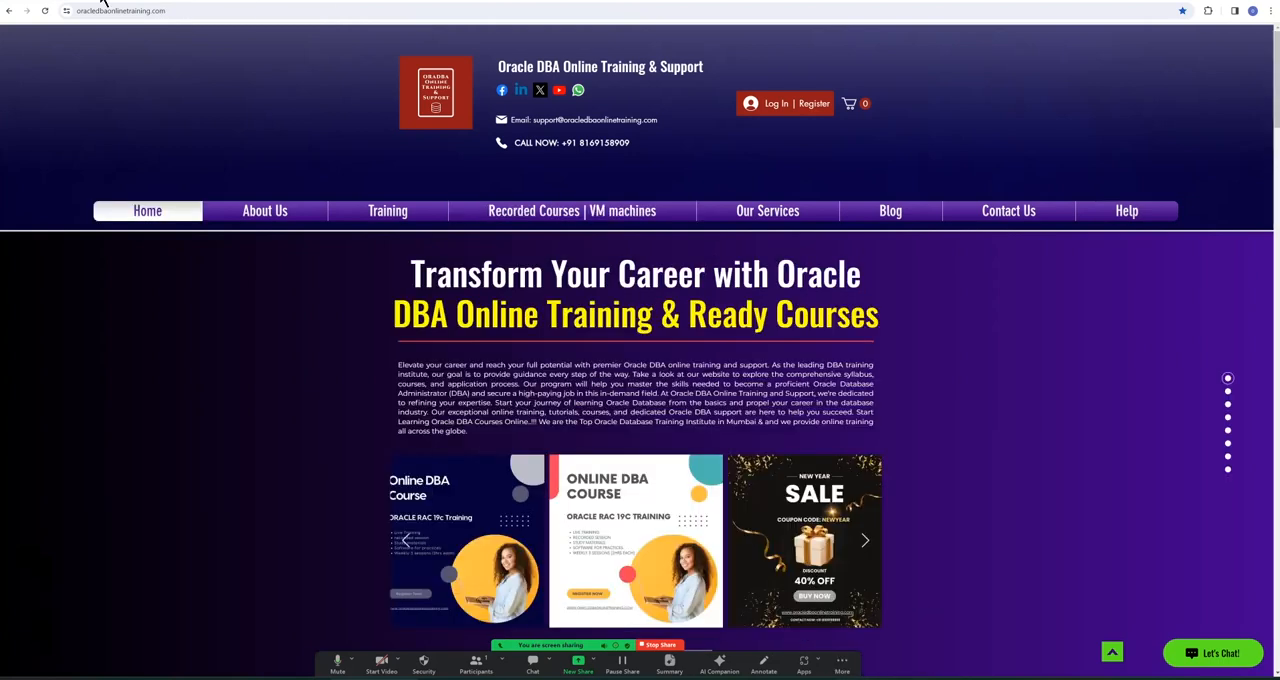
Step: Return to the YouTube channel, switch to the presentation, and advance to the closing Thank You slide
{"action": "left_click", "coordinate": [103, 2]}
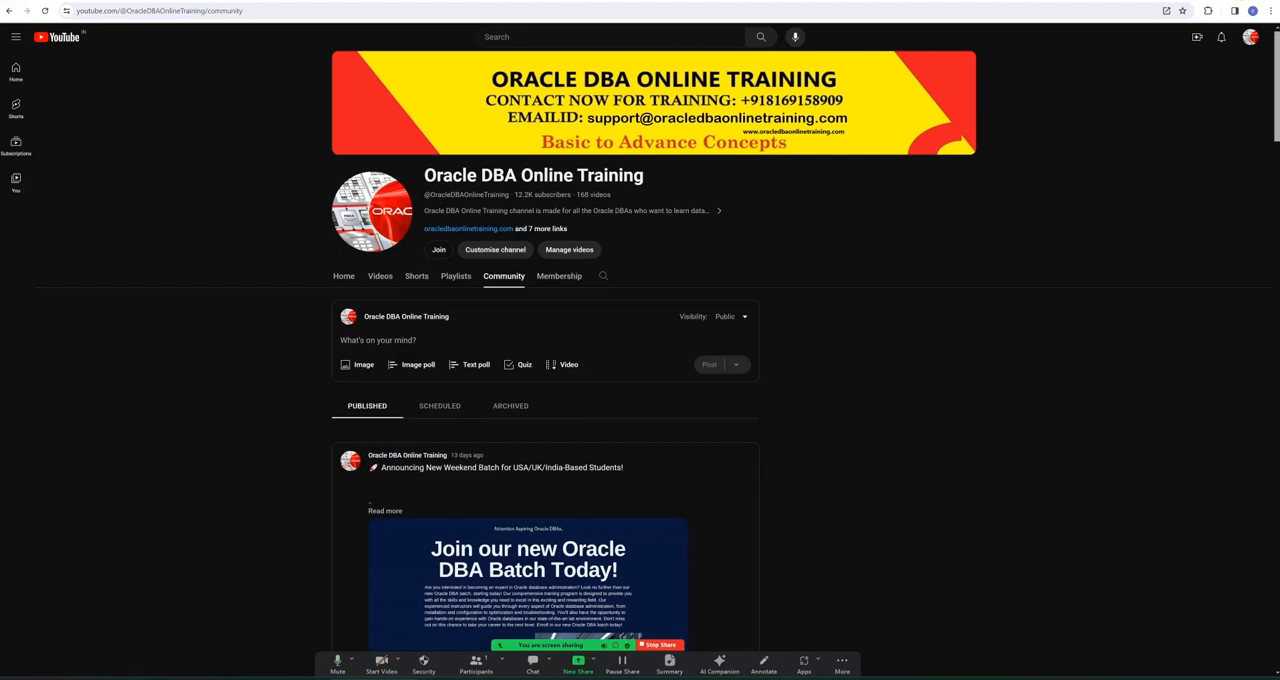
{"action": "left_click", "coordinate": [808, 678]}
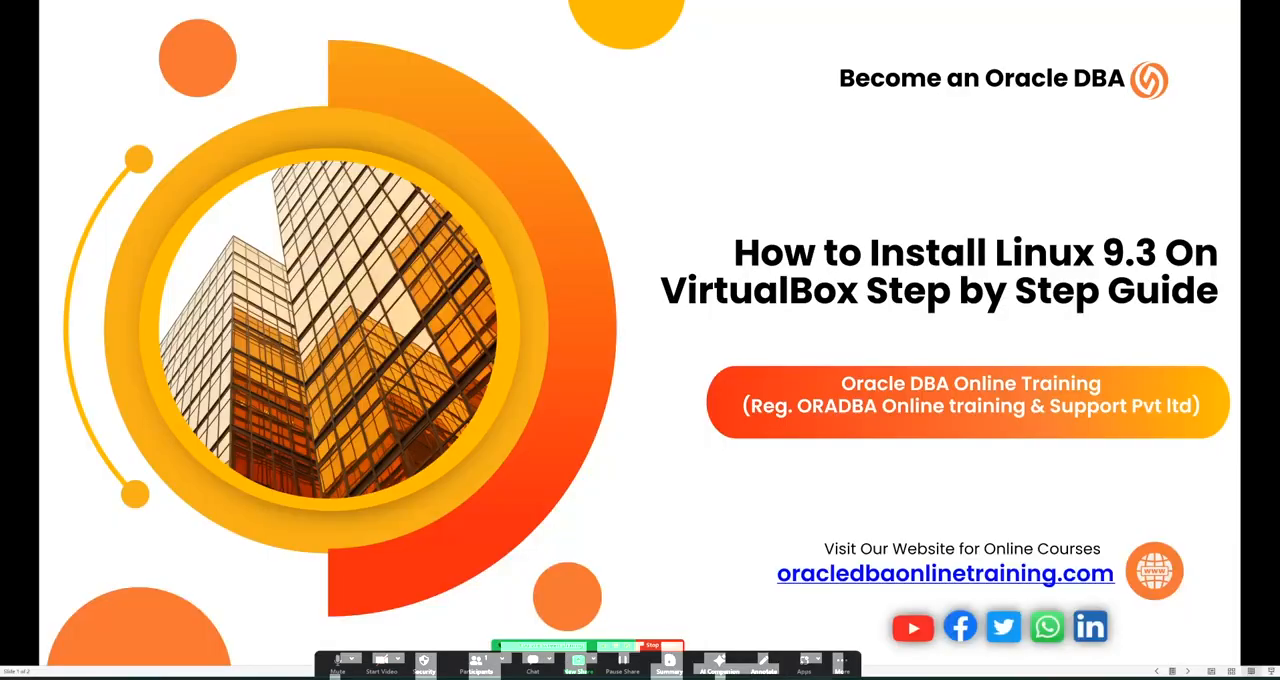
{"action": "key", "text": "Right"}
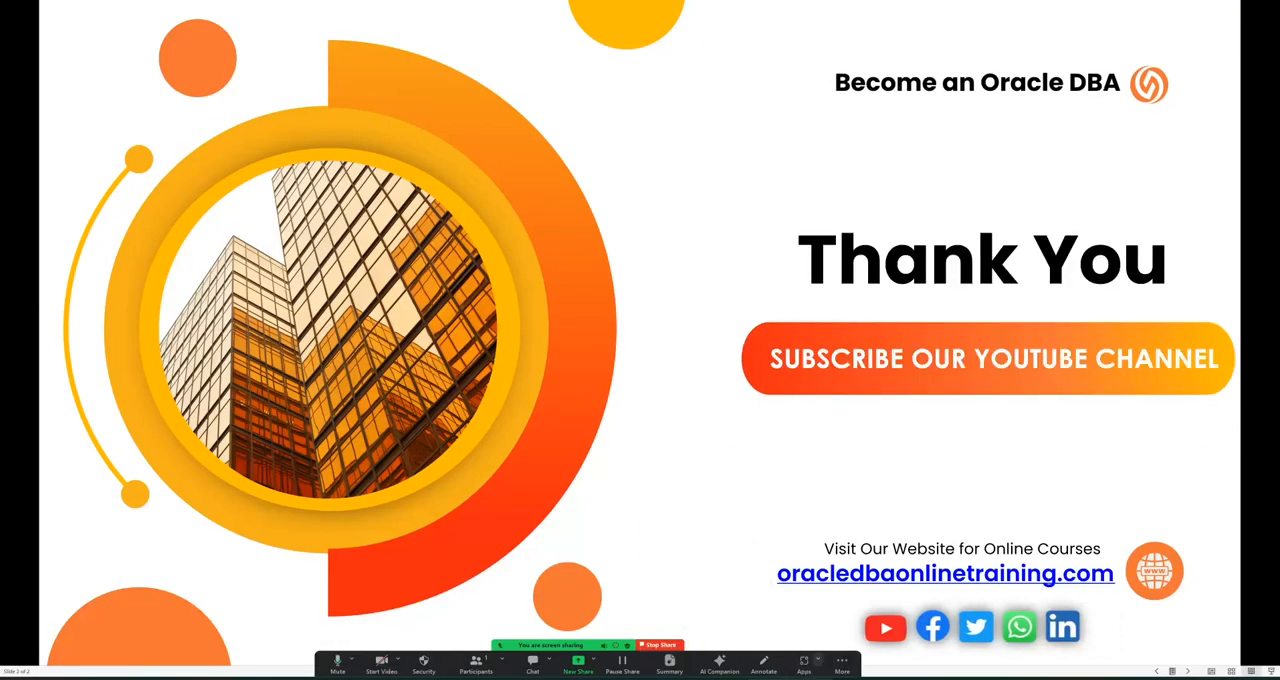